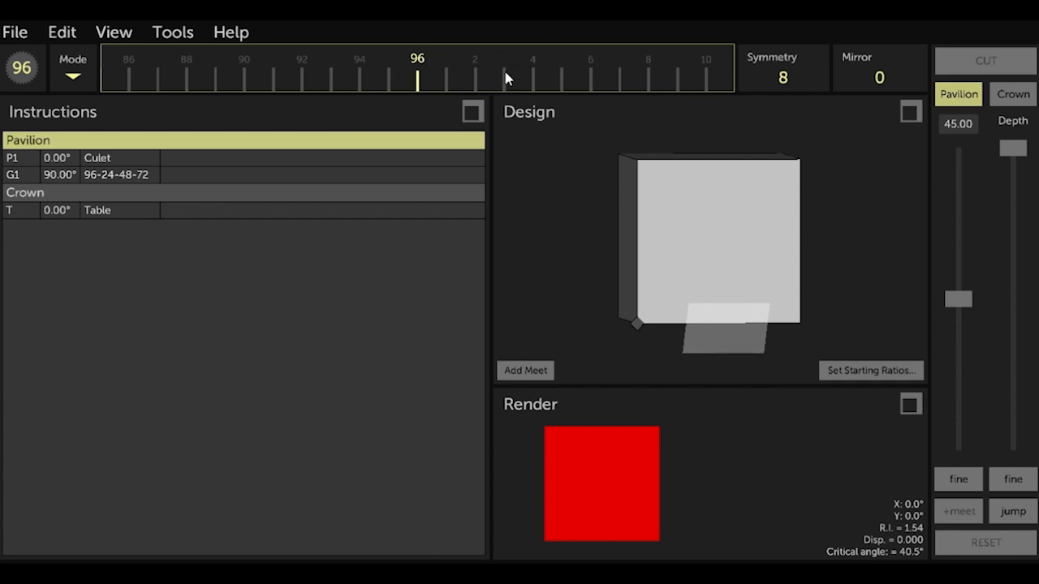
# Set symmetry to 4 and cut a shallow 90° girdle tier at indexes 96-24-48-72.
pyautogui.click(782, 79)
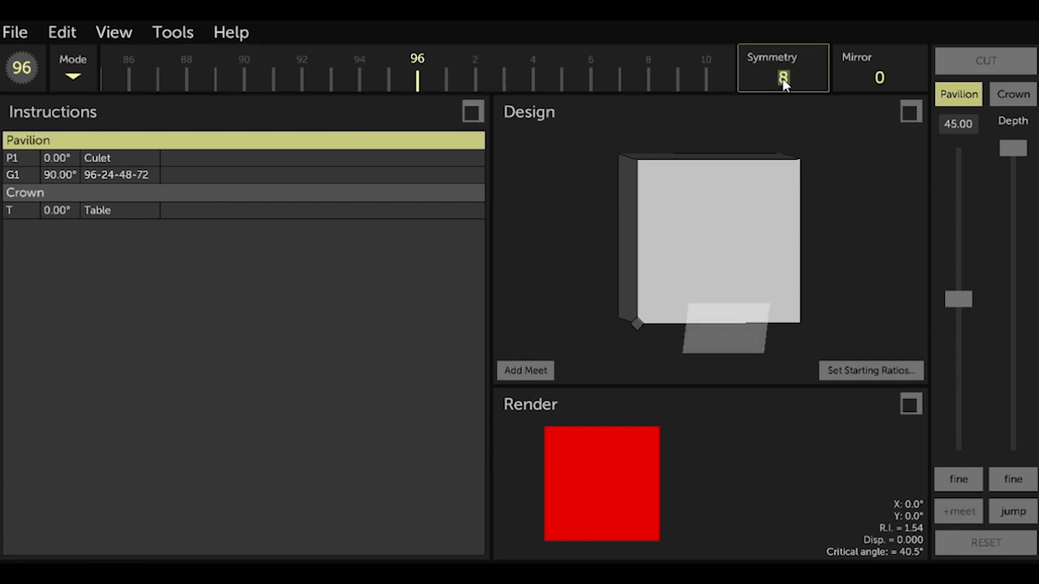
pyautogui.write('4')
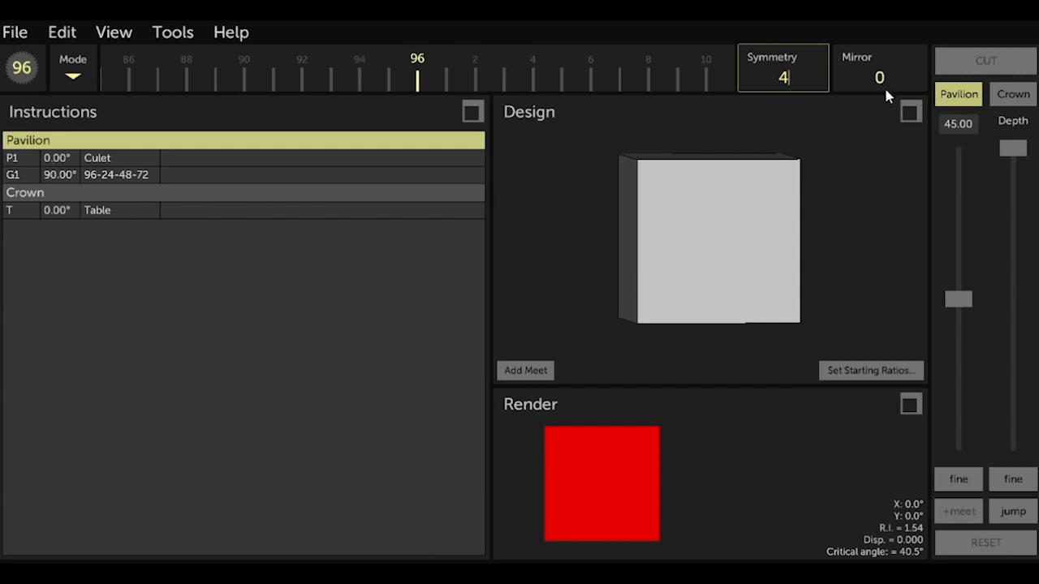
pyautogui.moveTo(958, 302); pyautogui.dragTo(923, 382)
pyautogui.click(953, 128)
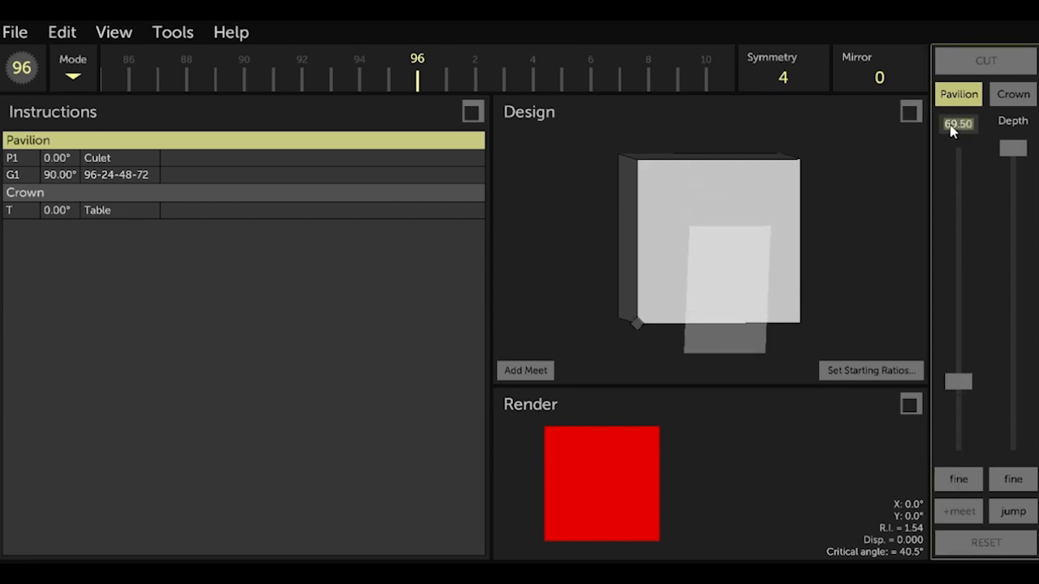
pyautogui.write('90')
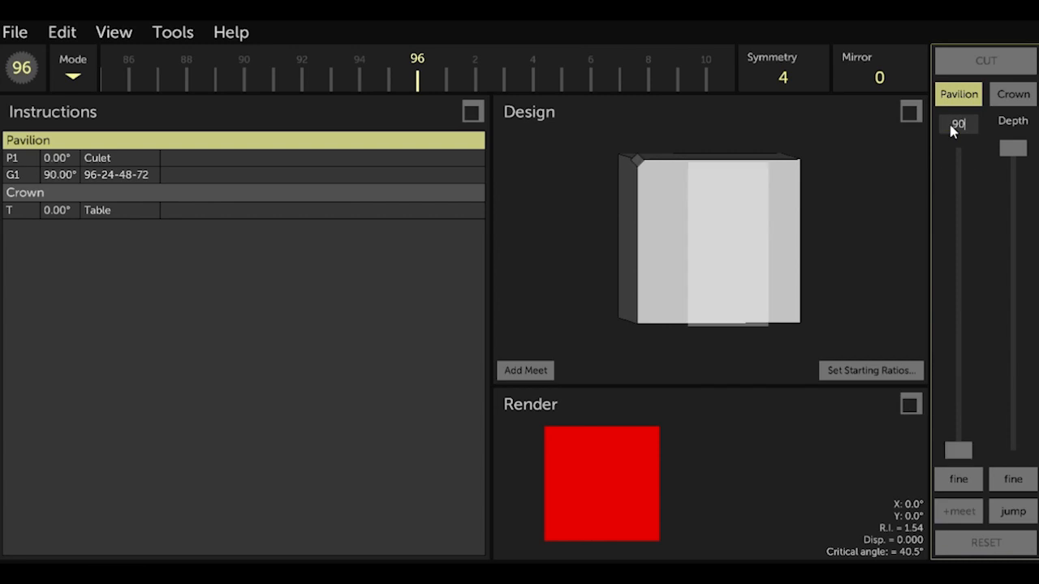
pyautogui.moveTo(1009, 146)
pyautogui.mouseDown()
pyautogui.moveTo(1016, 310)
pyautogui.moveTo(990, 315)
pyautogui.mouseUp()
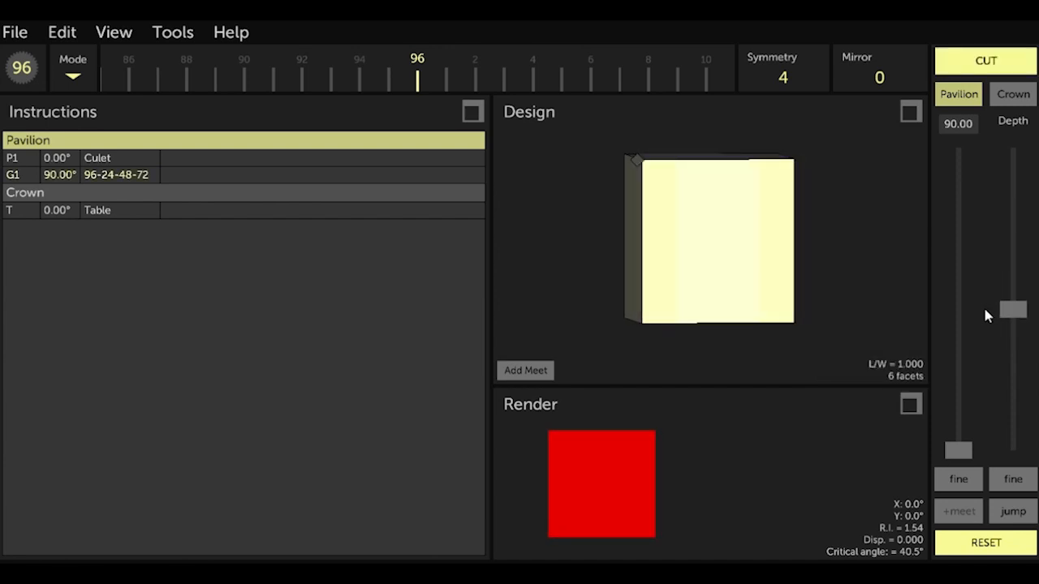
pyautogui.click(986, 62)
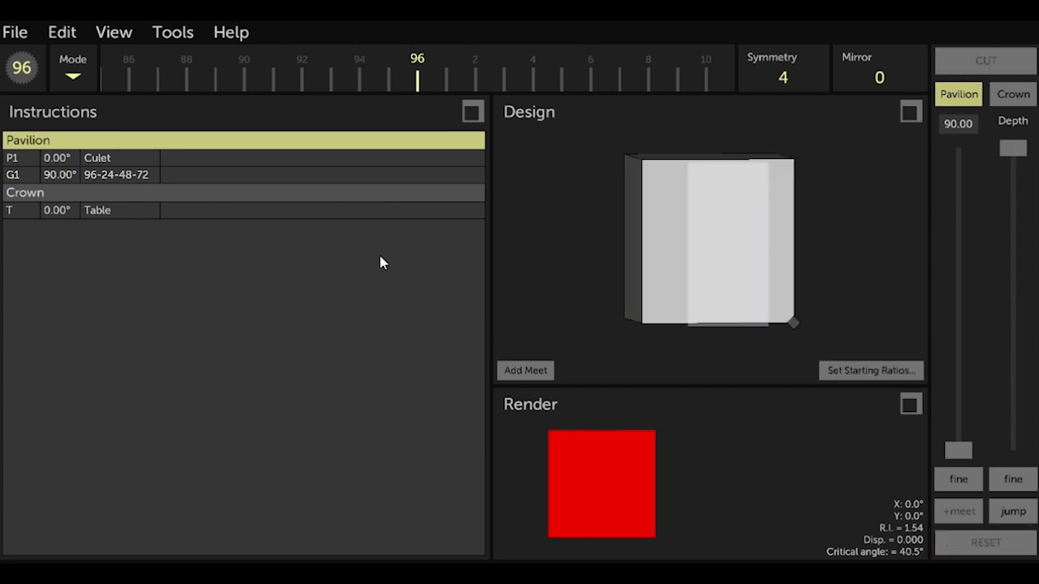
# Add the instruction "Set stone size" to the 90° girdle tier G1.
pyautogui.click(215, 180)
pyautogui.click(216, 182)
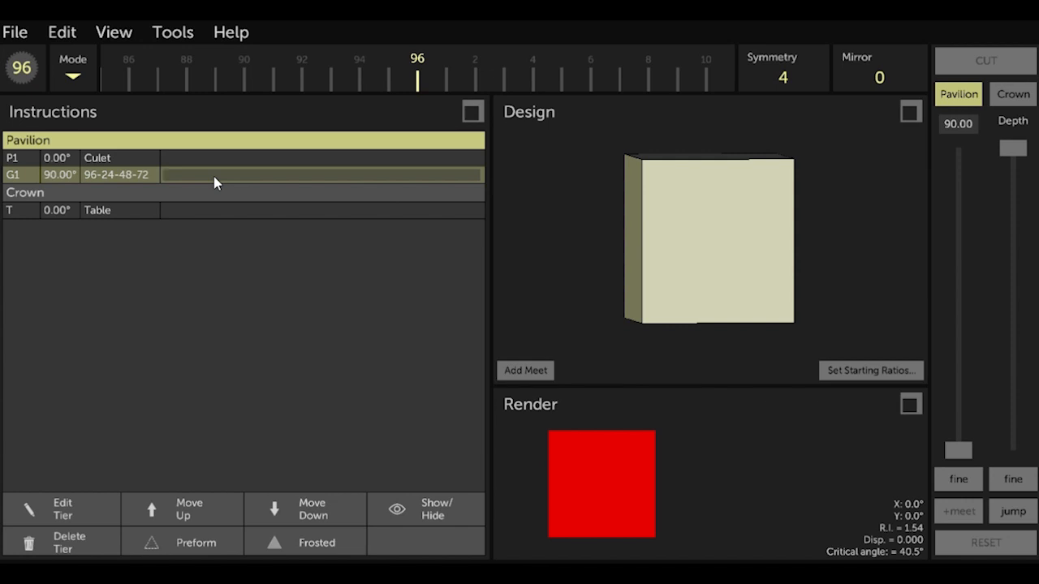
pyautogui.write('Set stone size')
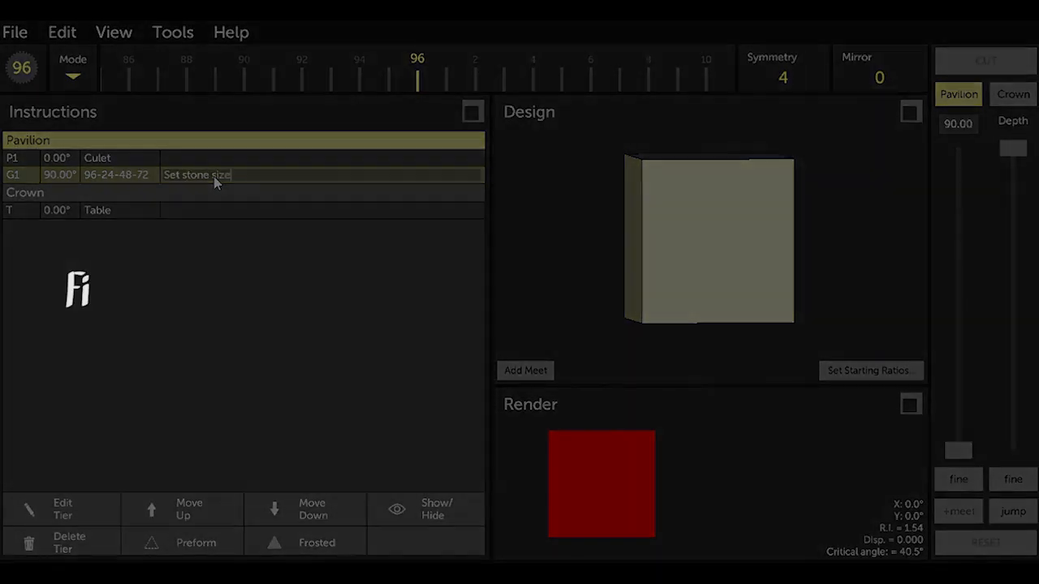
pyautogui.press('Return')
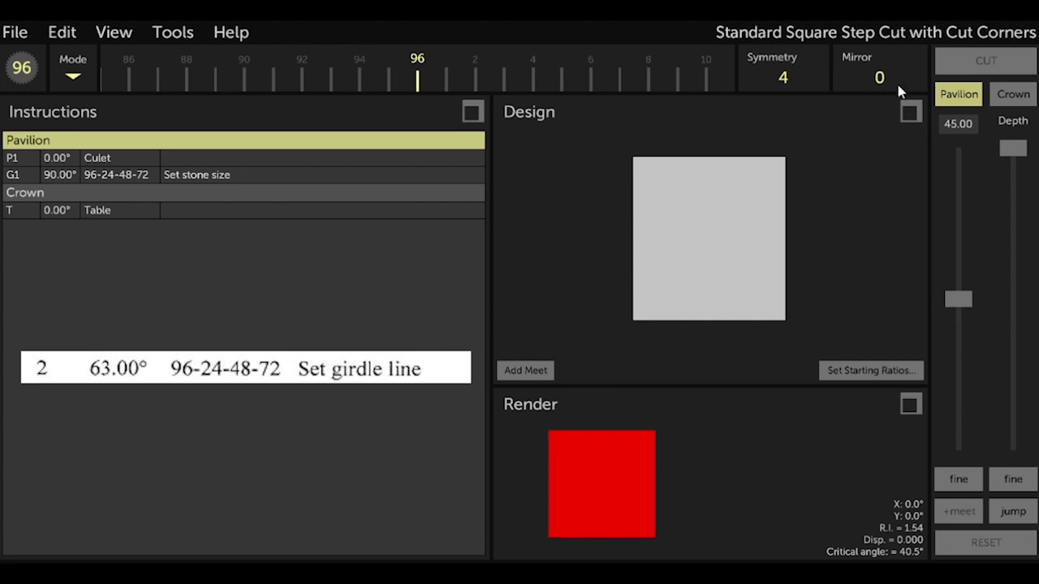
# Cut a 63° pavilion tier at indexes 96-24-48-72, deep enough to place the girdle line slightly above the stone's mid-height.
pyautogui.click(949, 126)
pyautogui.write('63')
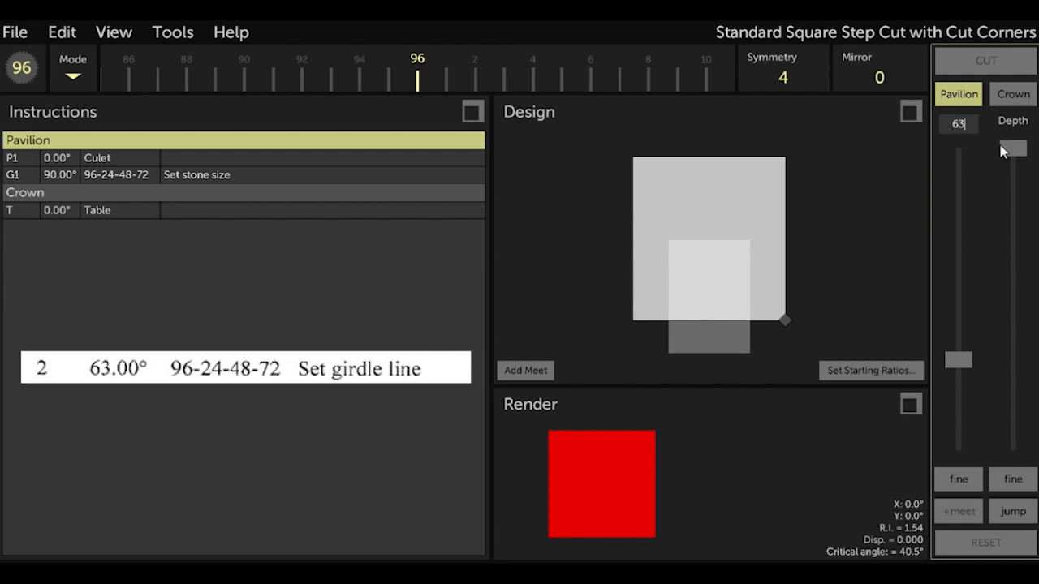
pyautogui.moveTo(1011, 148); pyautogui.dragTo(1027, 328)
pyautogui.moveTo(834, 260); pyautogui.dragTo(888, 220)
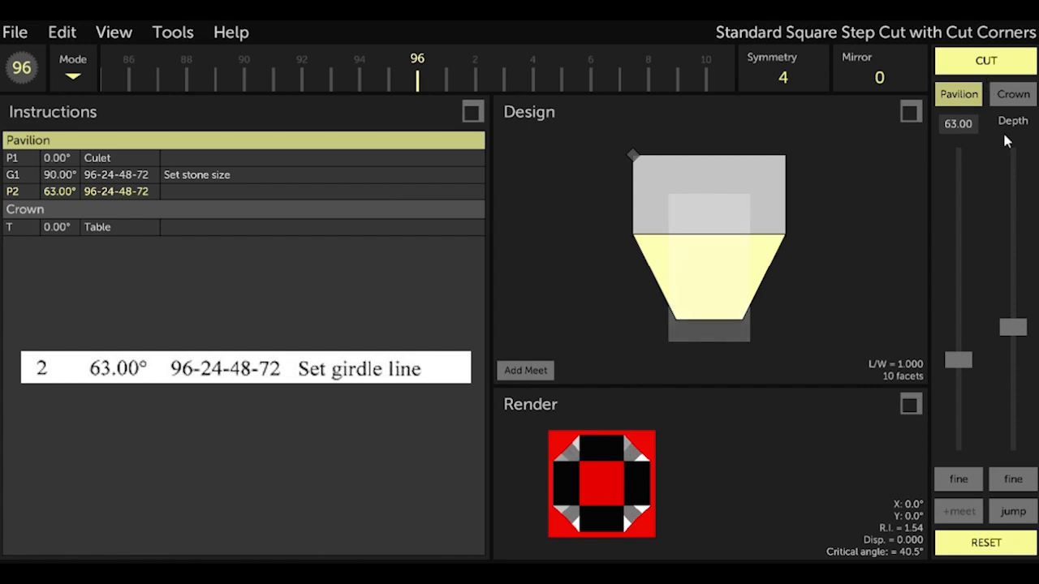
pyautogui.moveTo(1014, 326); pyautogui.dragTo(1020, 338)
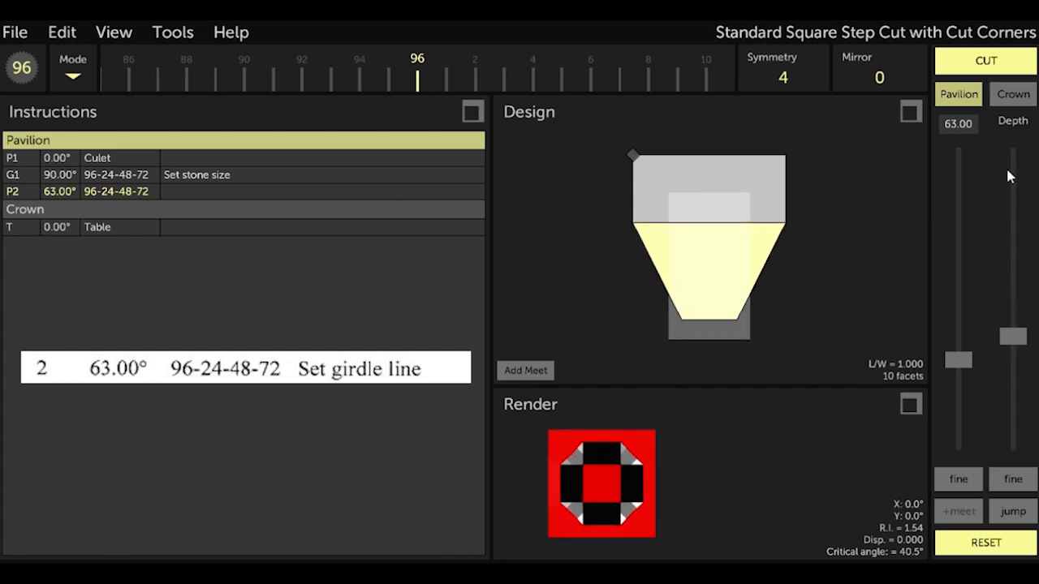
pyautogui.click(978, 69)
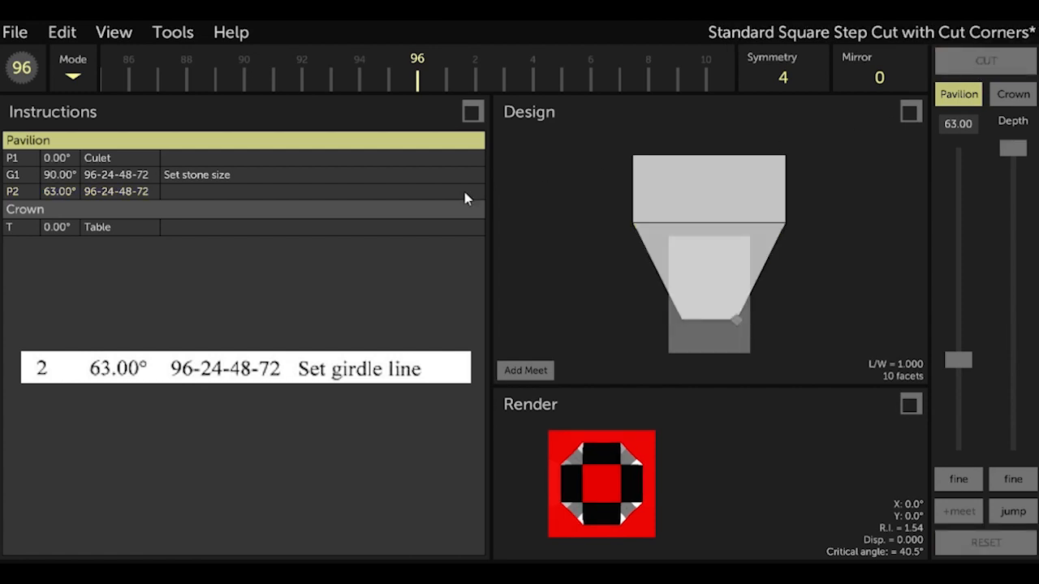
# Add the instruction "Set girdle line" to the 63° pavilion tier and save the design.
pyautogui.click(181, 197)
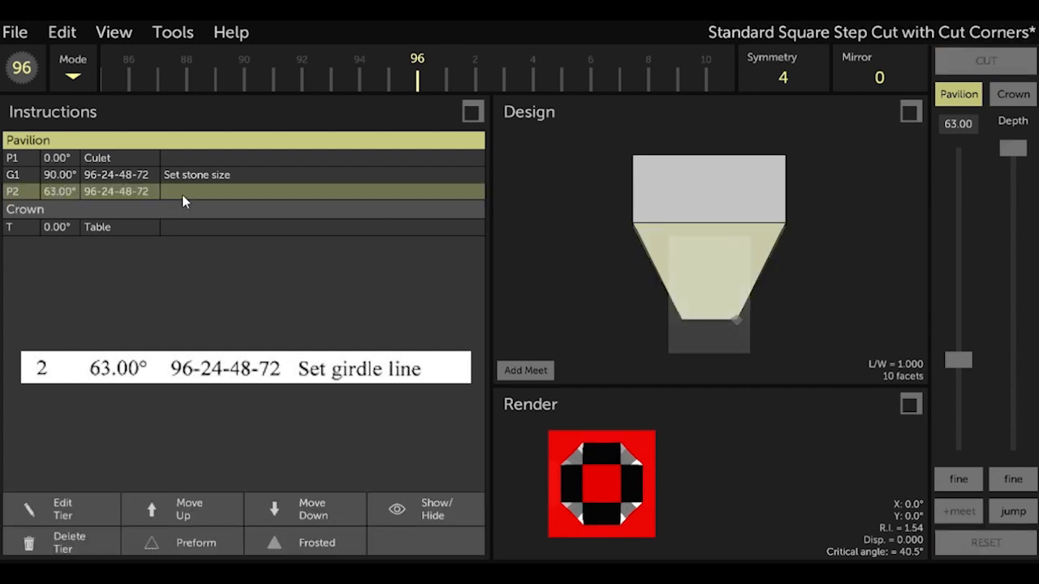
pyautogui.click(181, 195)
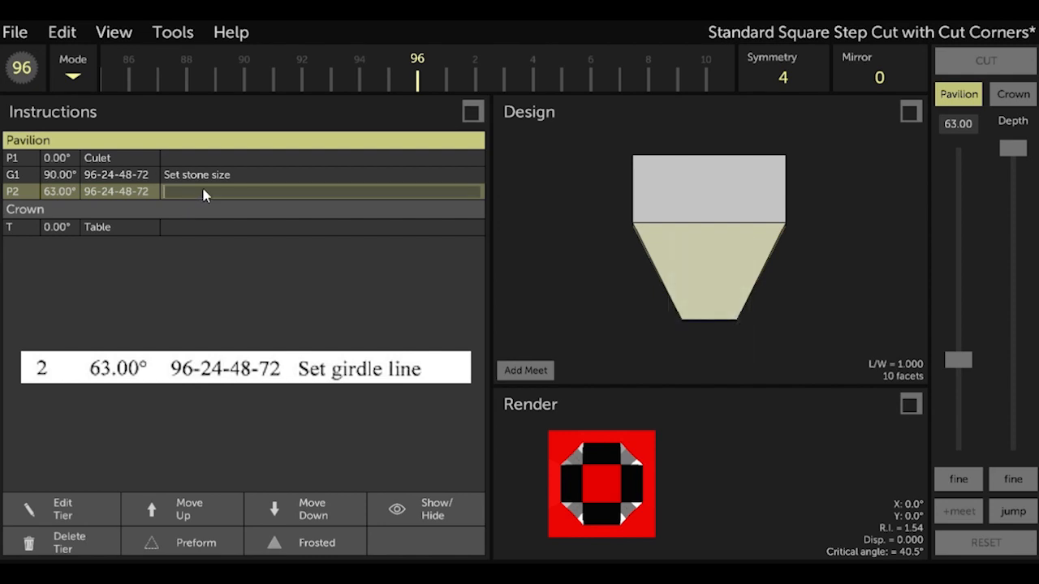
pyautogui.write('Set girdle line')
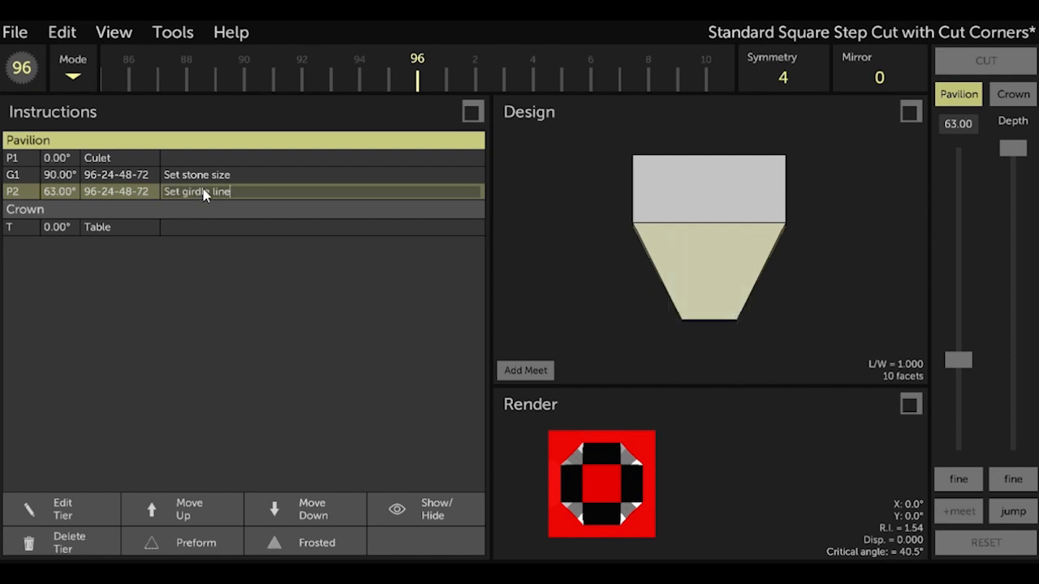
pyautogui.press('Return')
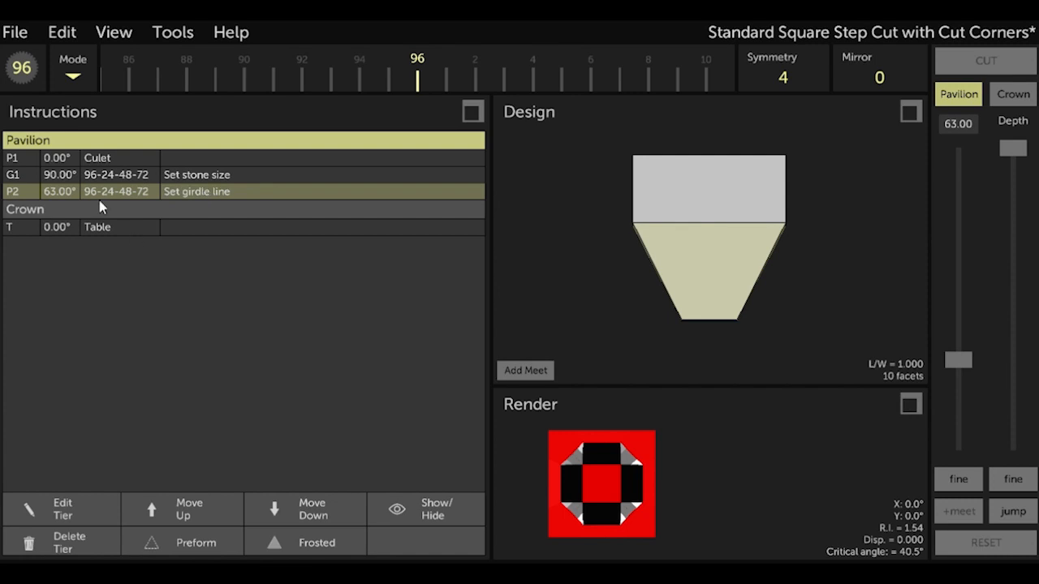
pyautogui.click(13, 32)
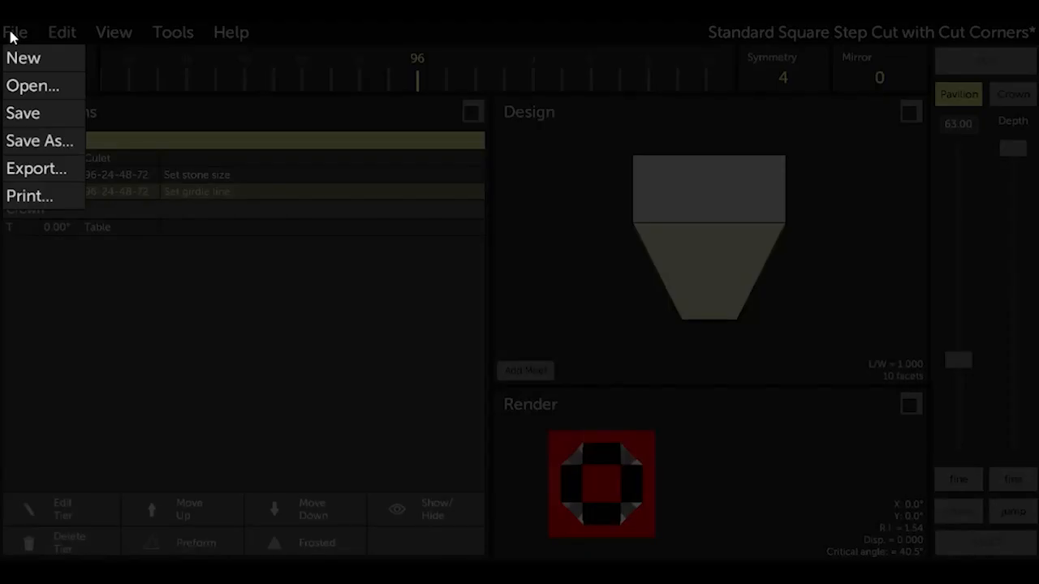
pyautogui.click(8, 111)
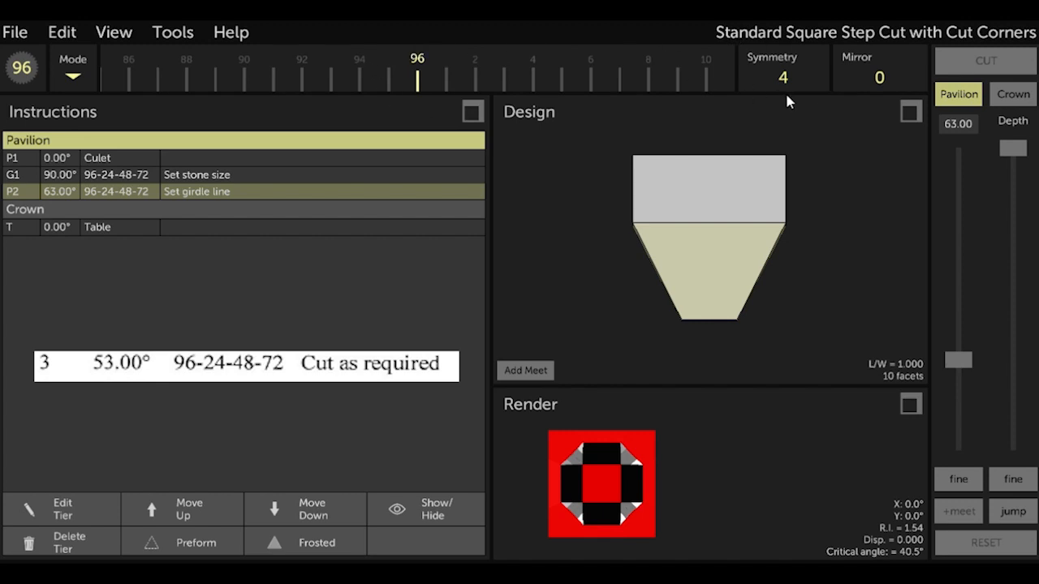
# Cut a 53° pavilion tier at indexes 96-24-48-72, leaving a narrow band of the 63° facets below the girdle line.
pyautogui.click(954, 131)
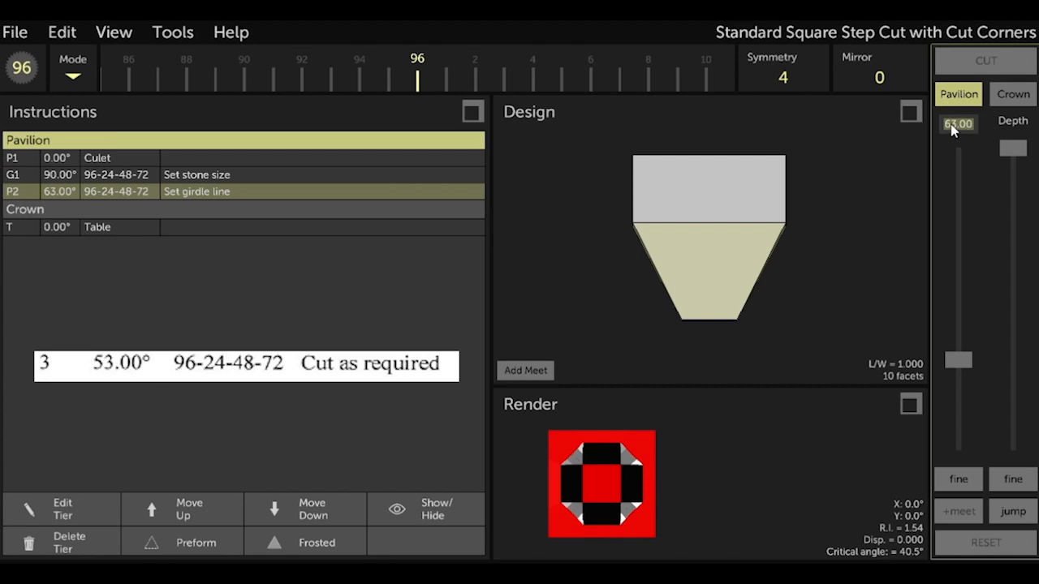
pyautogui.write('53')
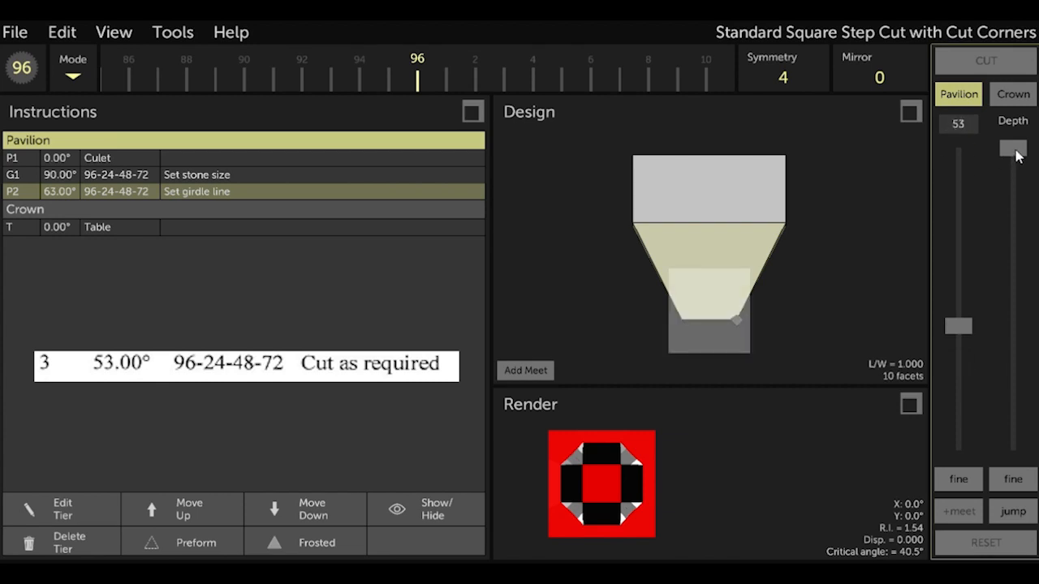
pyautogui.moveTo(1017, 155); pyautogui.dragTo(1034, 352)
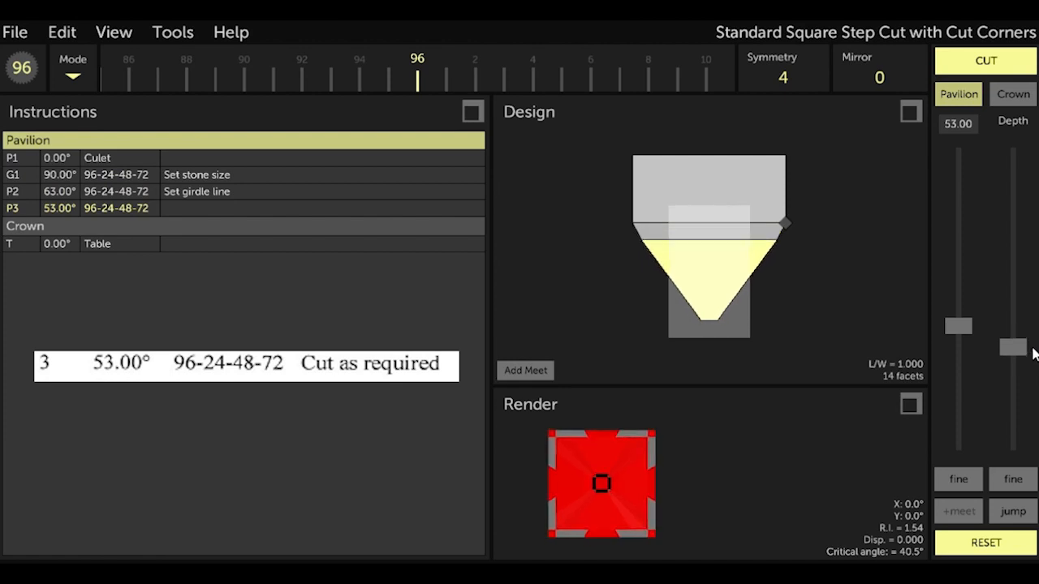
pyautogui.click(992, 68)
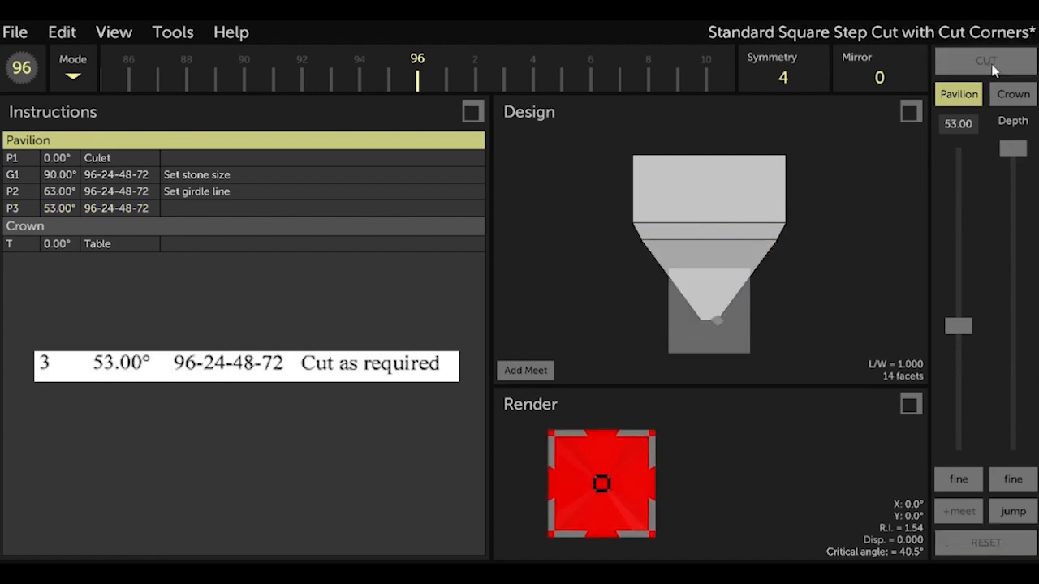
# Add the instruction "Cut as required" to the 53° pavilion tier.
pyautogui.click(207, 215)
pyautogui.click(207, 215)
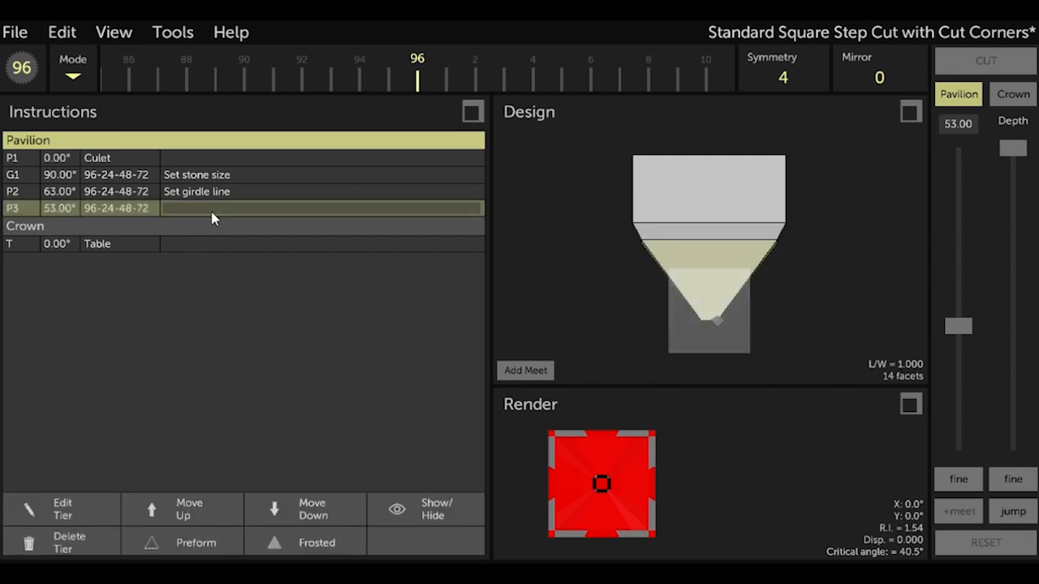
pyautogui.write('Cut as r')
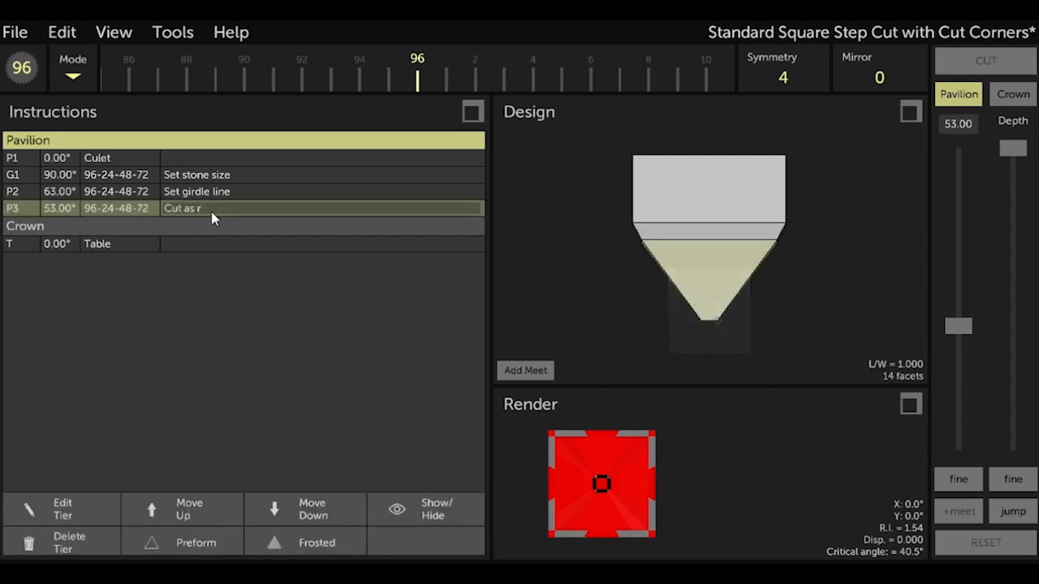
pyautogui.write('equired')
pyautogui.press('Return')
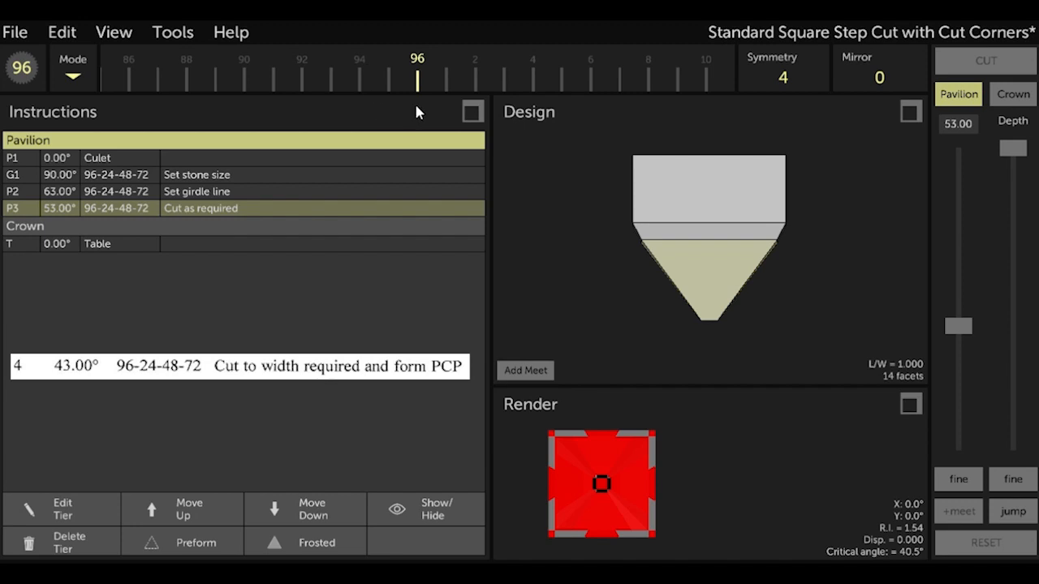
# Cut a 43° pavilion tier at indexes 96-24-48-72, deep enough to remove the culet and bring the facets to a center point.
pyautogui.click(952, 126)
pyautogui.write('43')
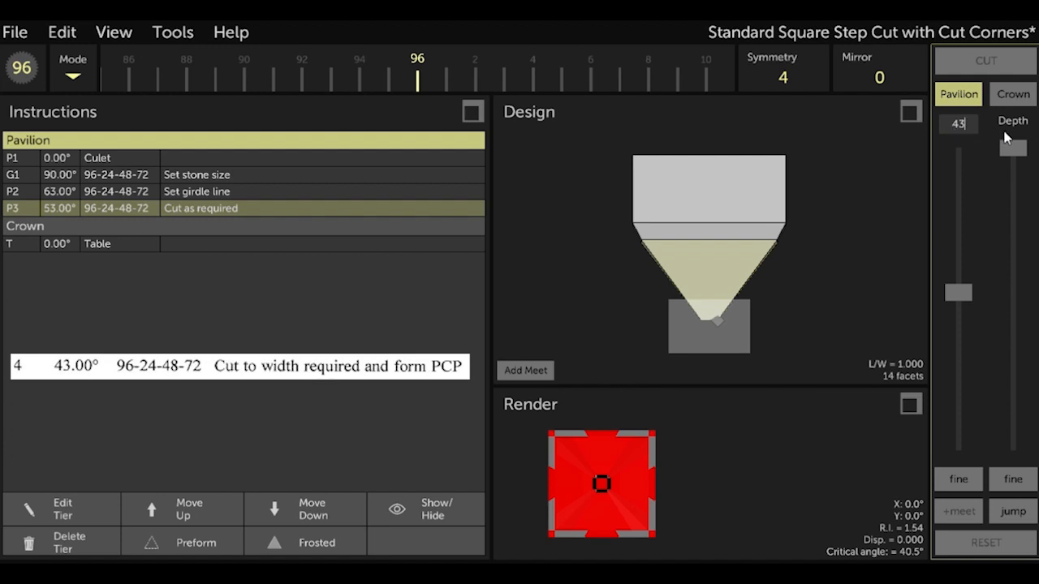
pyautogui.moveTo(1012, 149); pyautogui.dragTo(1013, 332)
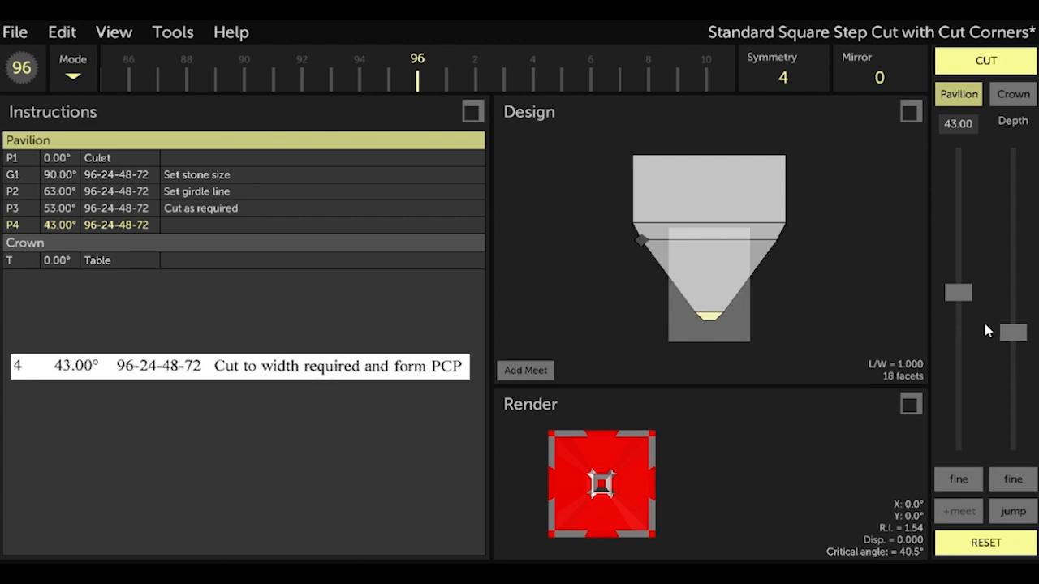
pyautogui.moveTo(1011, 332); pyautogui.dragTo(1015, 355)
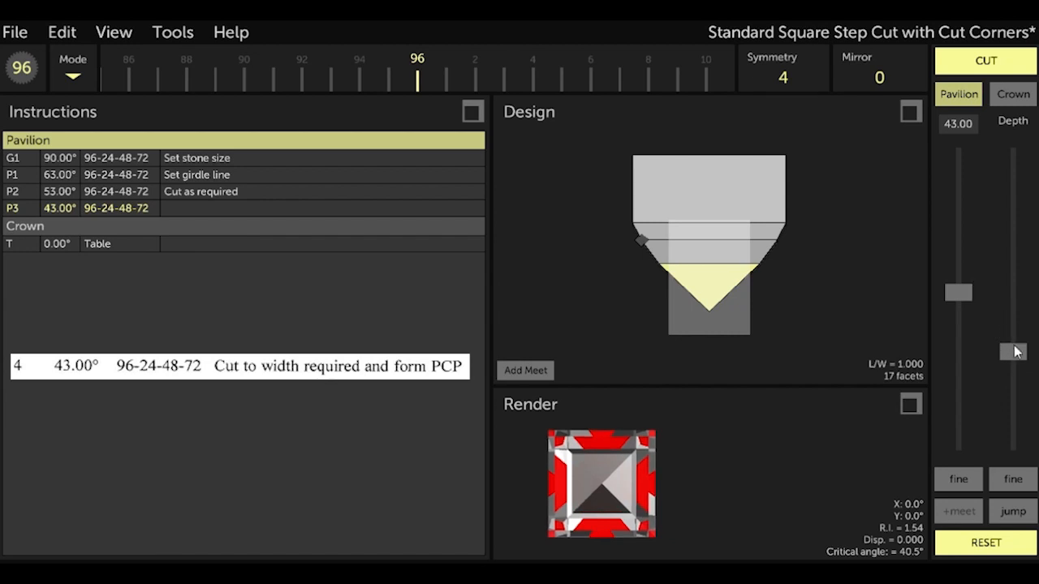
pyautogui.click(977, 69)
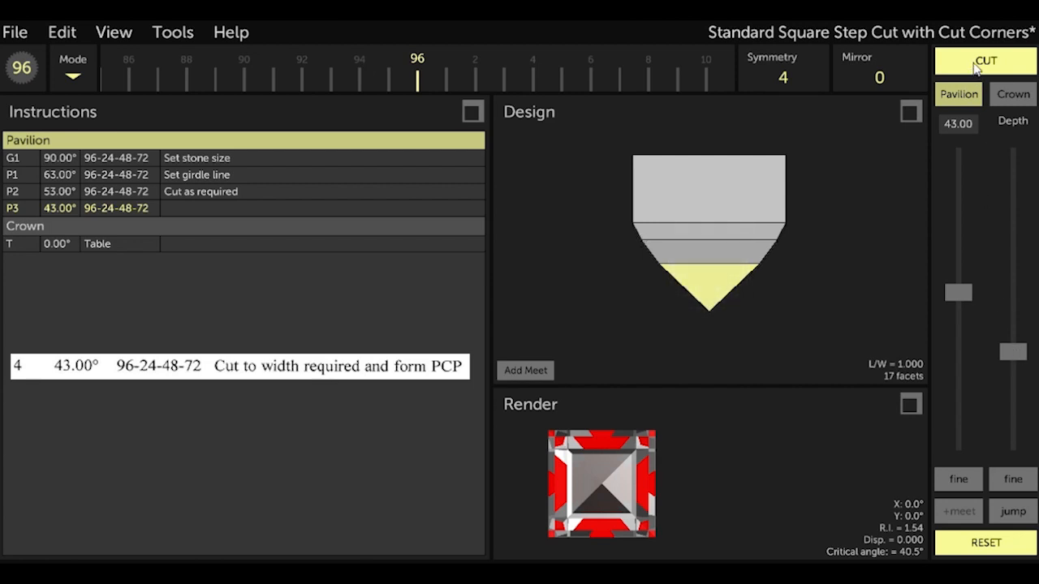
# Add the instruction "Cut to width required and form PCP" to the 43° pavilion tier and save the design.
pyautogui.click(206, 212)
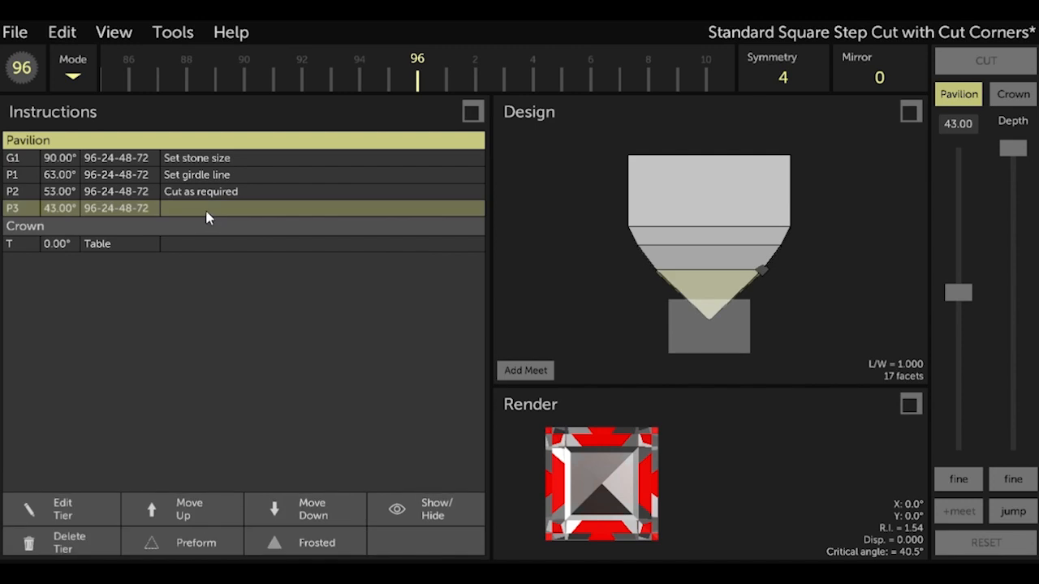
pyautogui.click(206, 214)
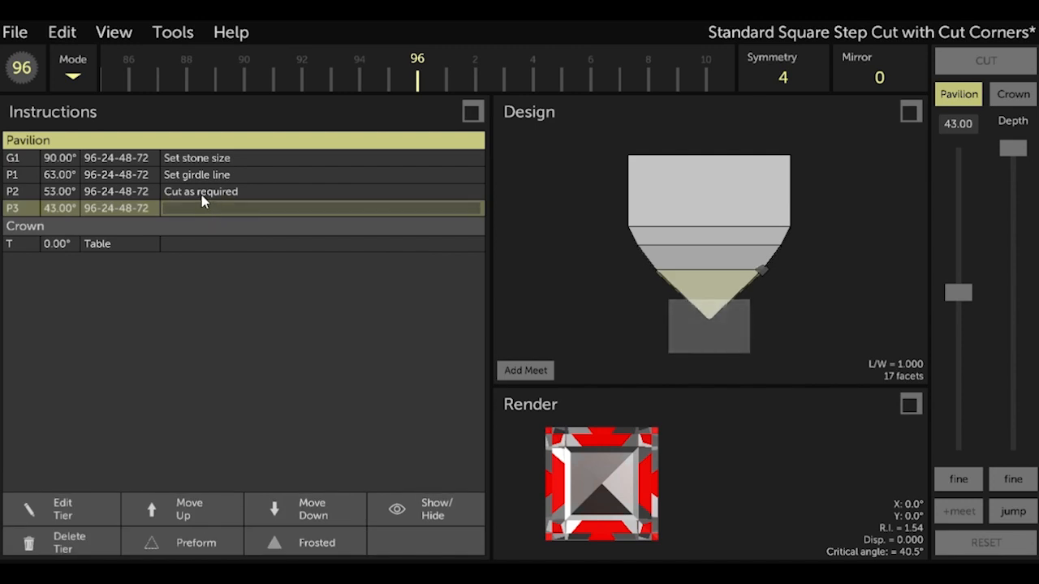
pyautogui.hotkey('ctrl', 'v')
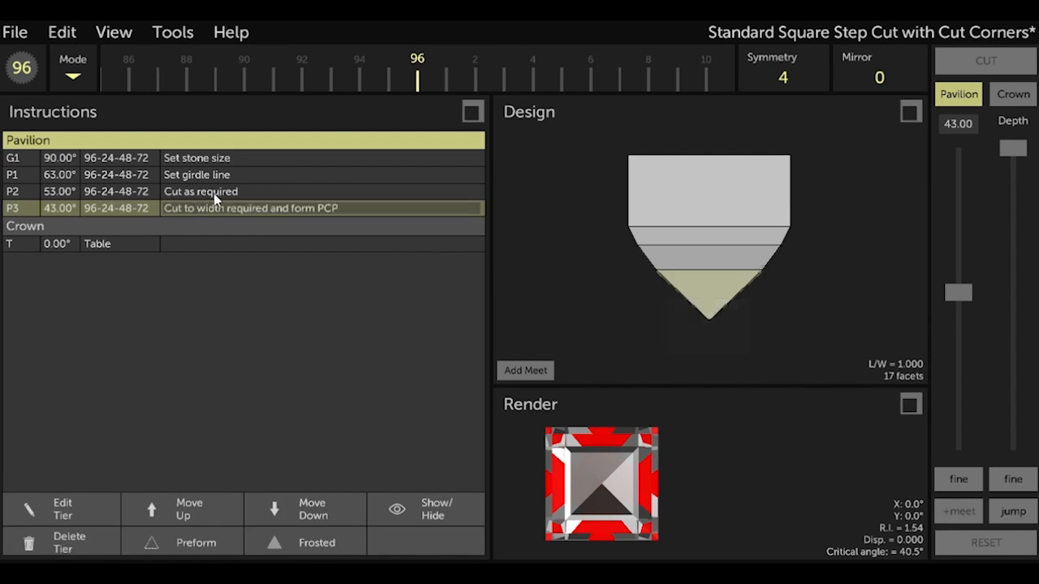
pyautogui.press('Return')
pyautogui.hotkey('ctrl', 's')
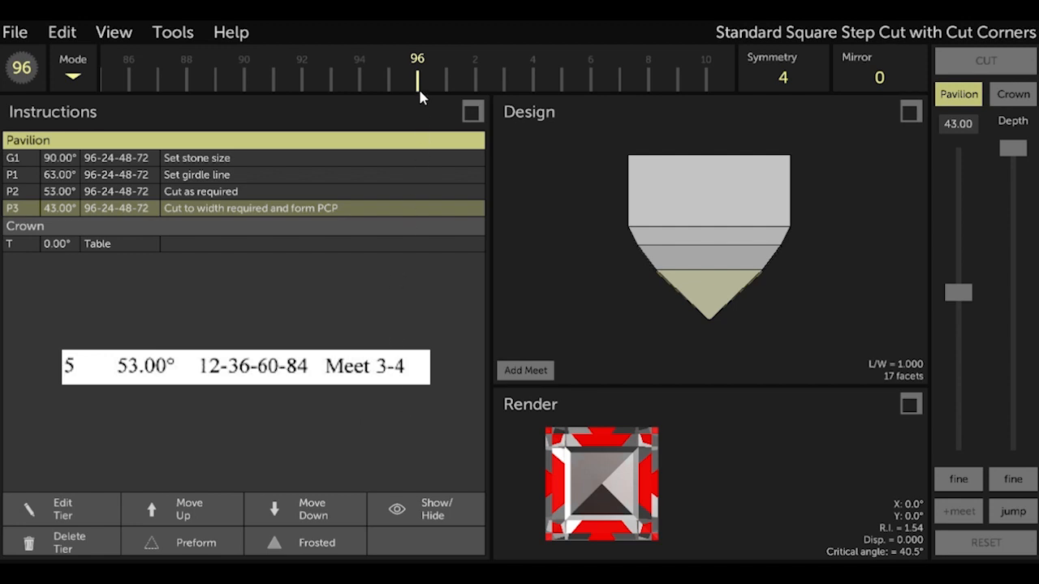
# Cut a 53° pavilion tier at indexes 12-36-60-84, deep enough to meet the corners between the existing 53° and 43° facets.
pyautogui.scroll(-6, 418, 81)
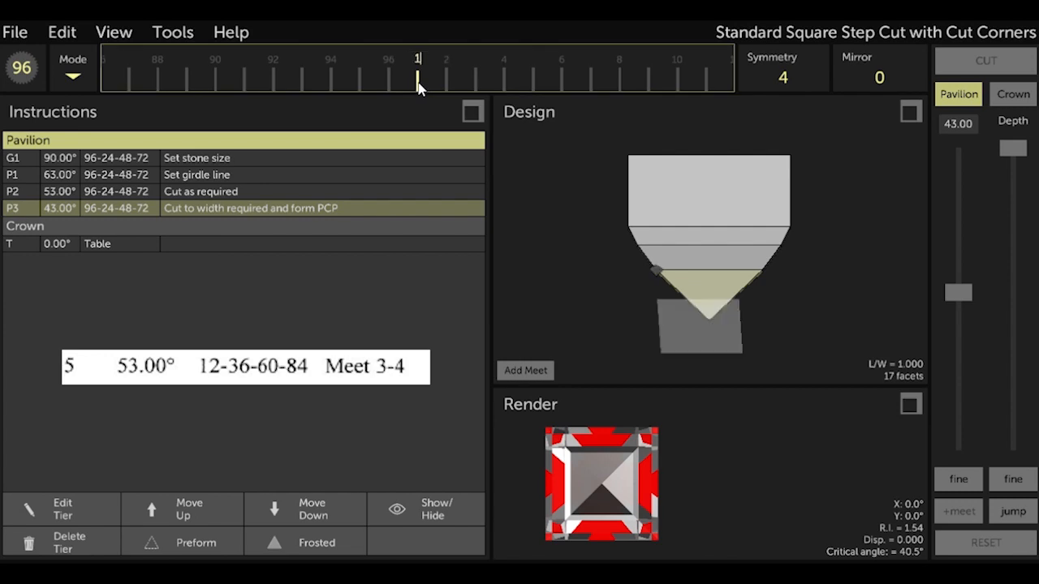
pyautogui.click(949, 123)
pyautogui.write('53')
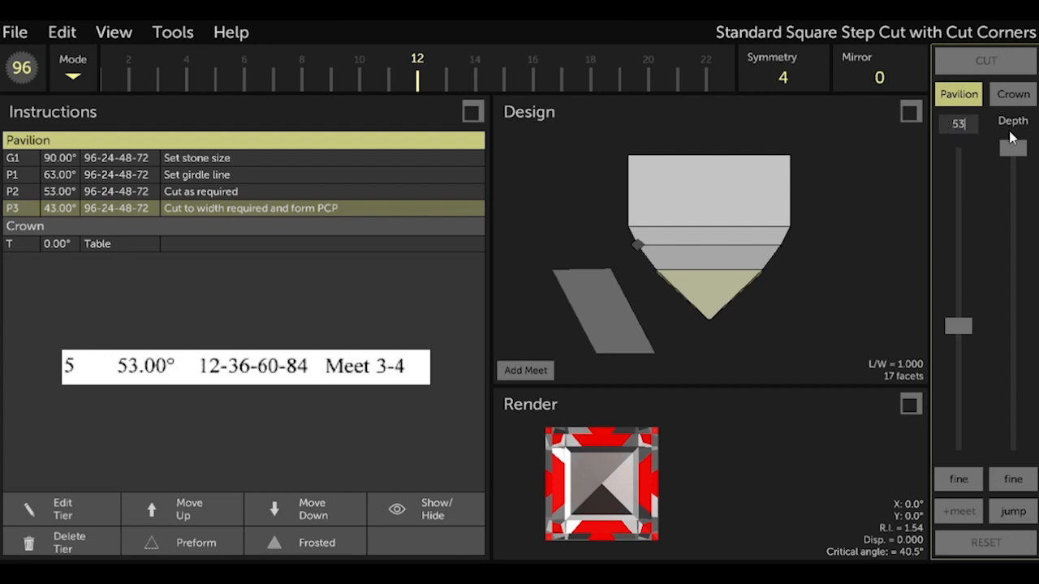
pyautogui.moveTo(1013, 147)
pyautogui.mouseDown()
pyautogui.moveTo(1016, 206)
pyautogui.moveTo(1013, 146)
pyautogui.mouseUp()
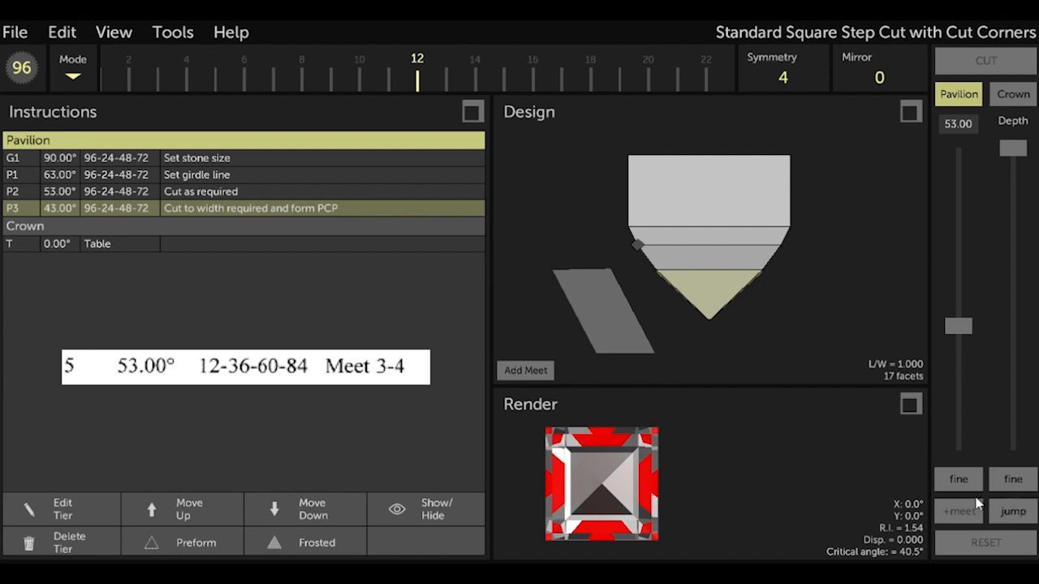
pyautogui.click(1014, 520)
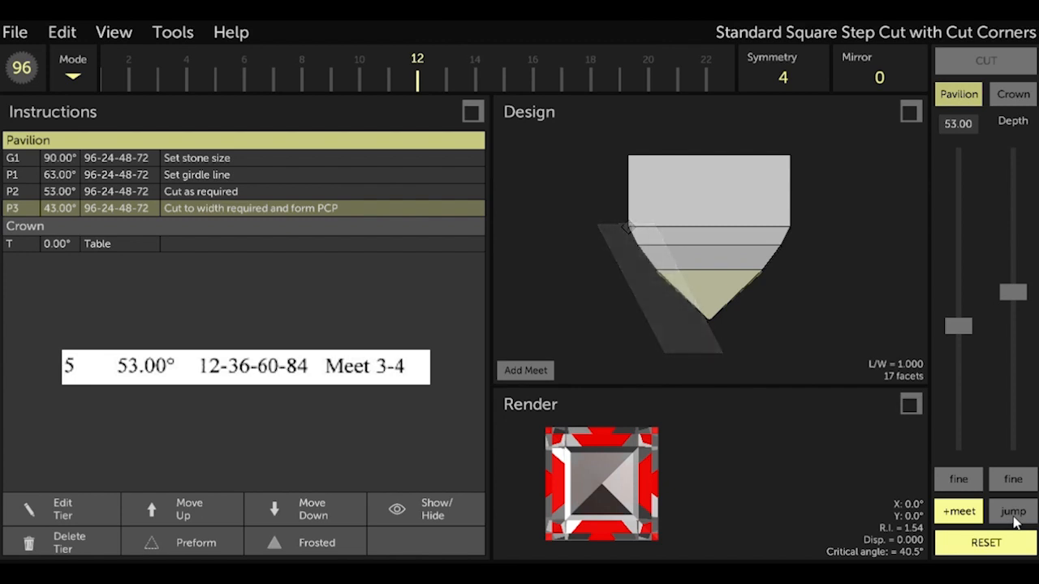
pyautogui.click(1014, 519)
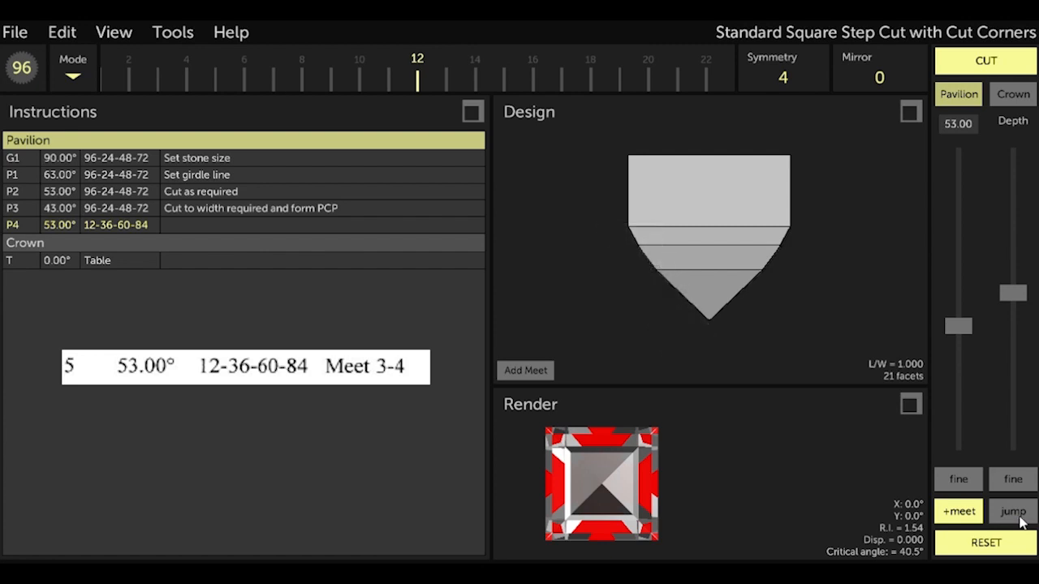
pyautogui.click(1014, 513)
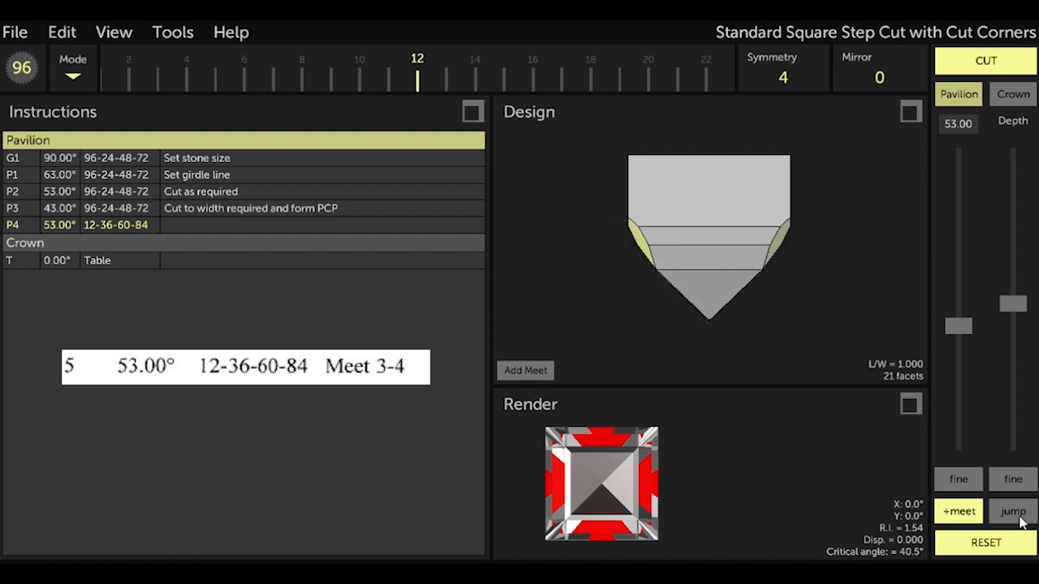
pyautogui.click(1006, 70)
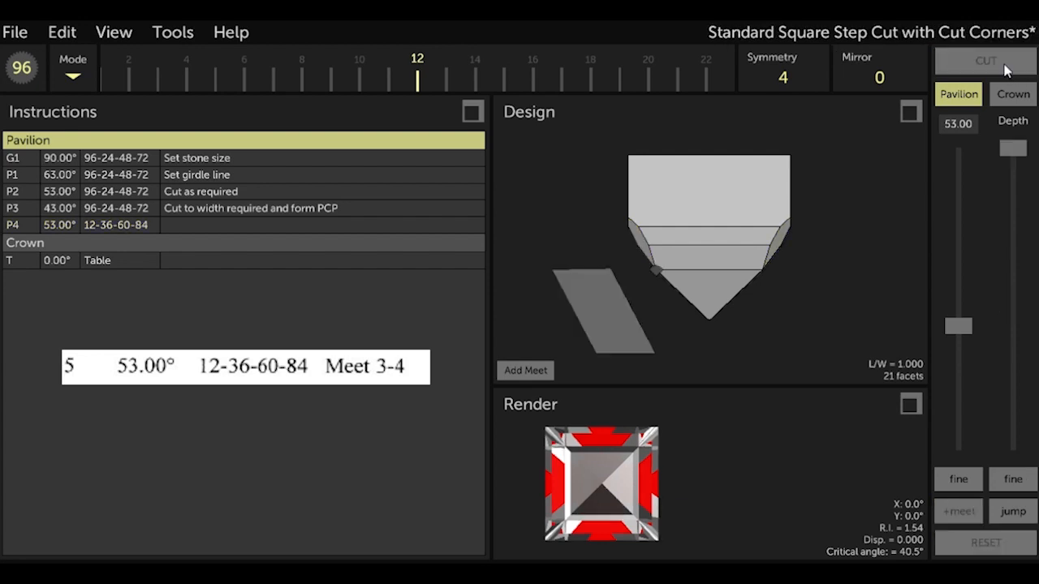
# Add the instruction "Meet 3-4" to the 53° corner tier at indexes 12-36-60-84.
pyautogui.click(201, 225)
pyautogui.click(201, 223)
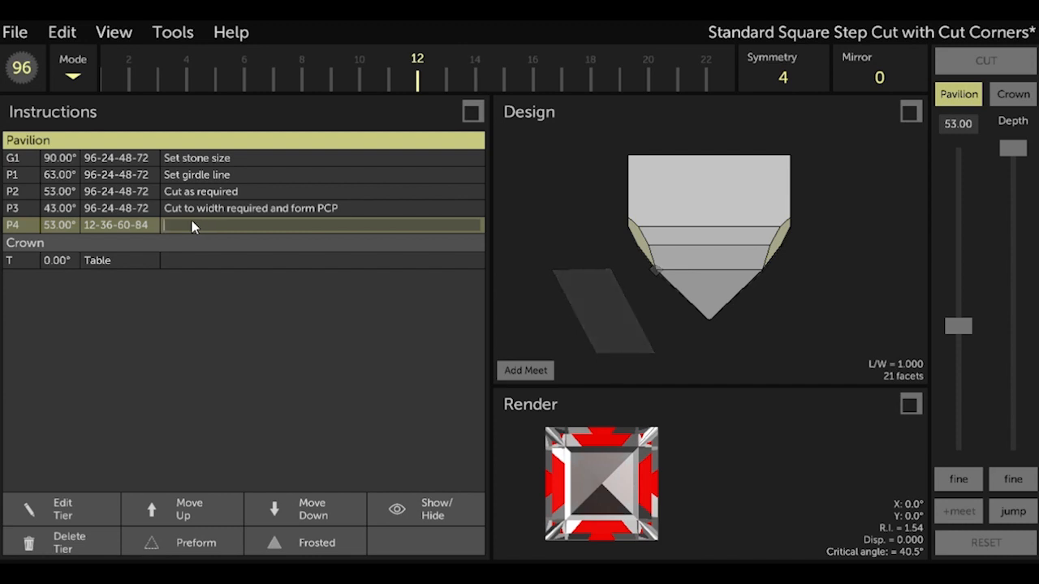
pyautogui.write('Meet 3-4')
pyautogui.press('Return')
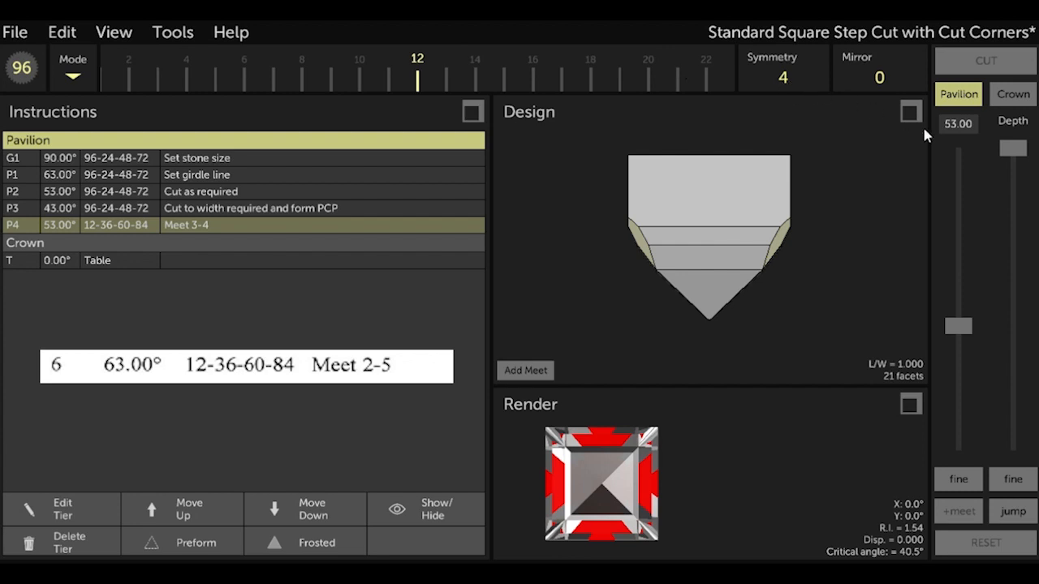
# Cut a 63° pavilion tier at indexes 12-36-60-84, down to the meet of the main 63° facets and the 53° corner facets.
pyautogui.click(956, 125)
pyautogui.write('63')
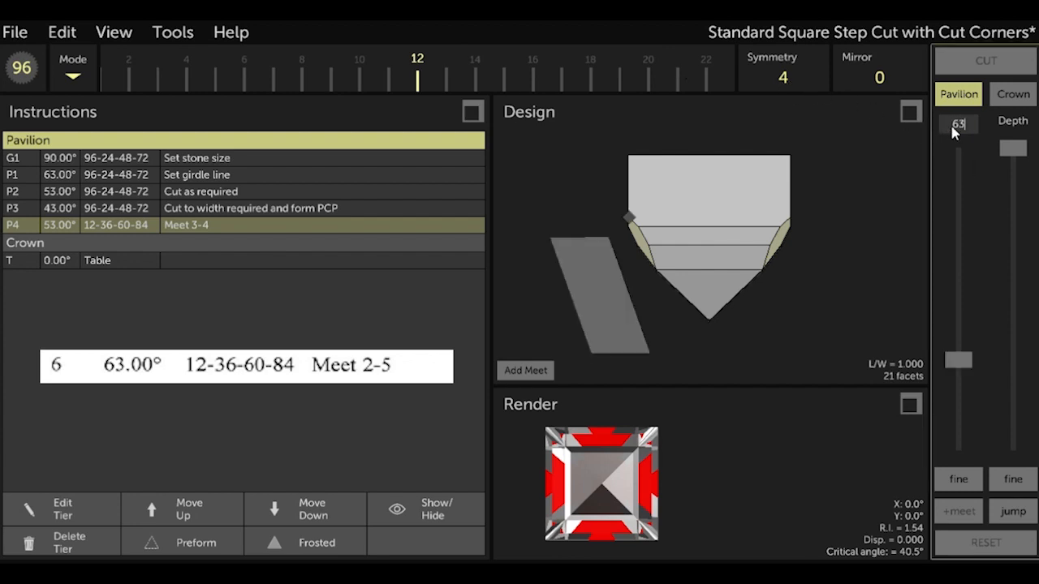
pyautogui.press('Return')
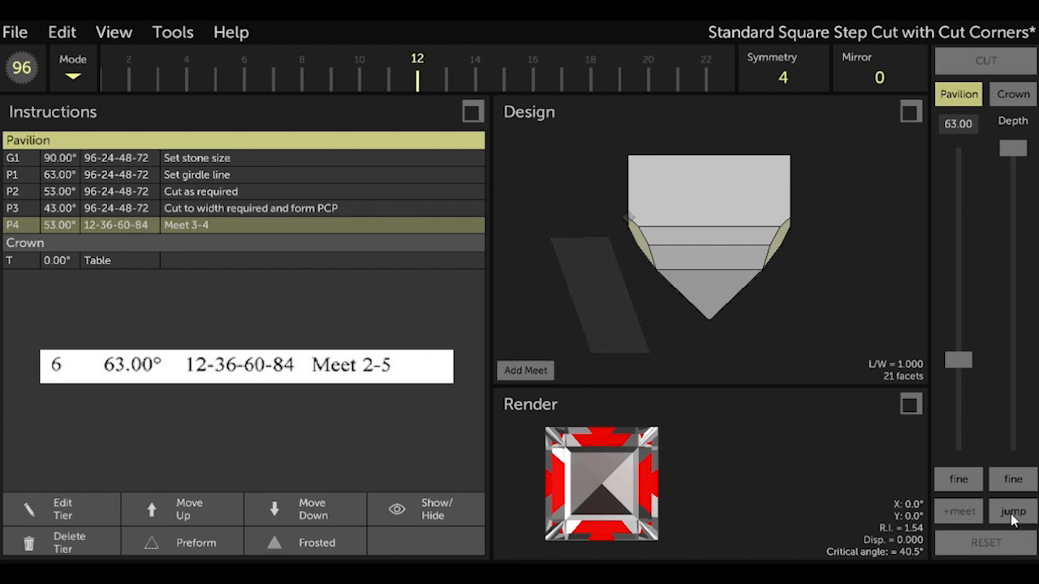
pyautogui.click(1013, 513)
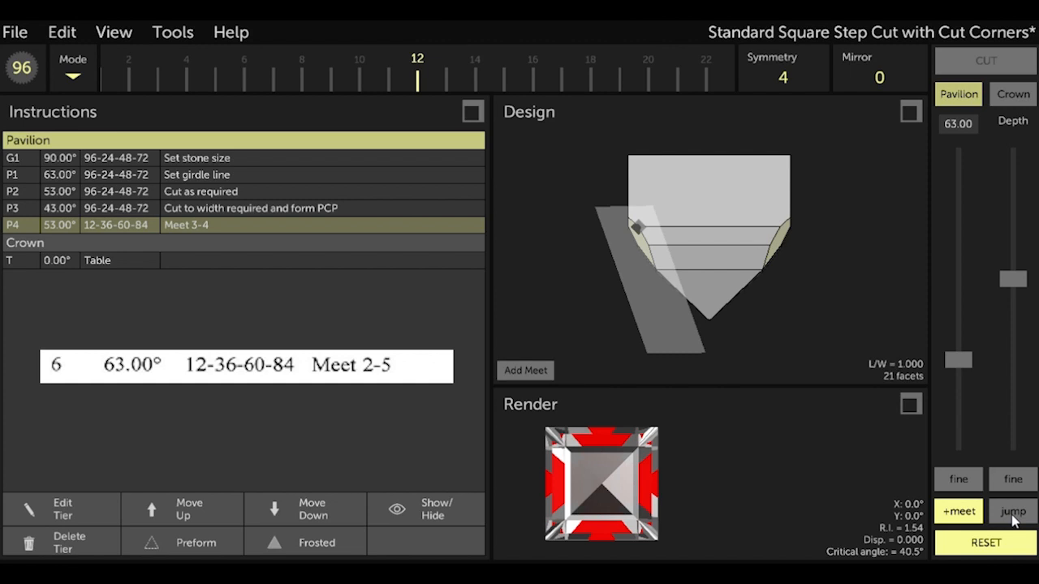
pyautogui.click(1013, 513)
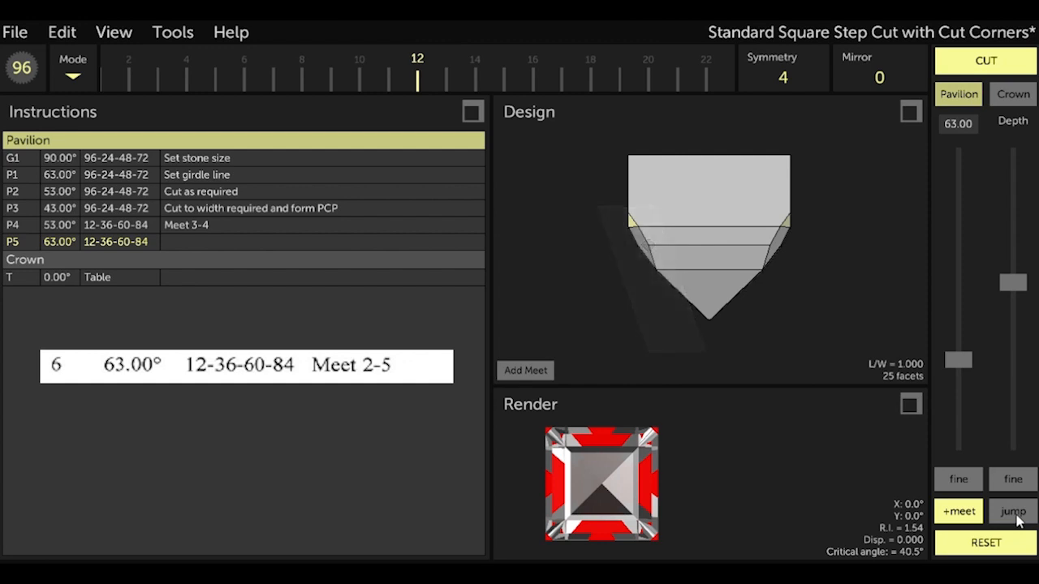
pyautogui.click(1016, 516)
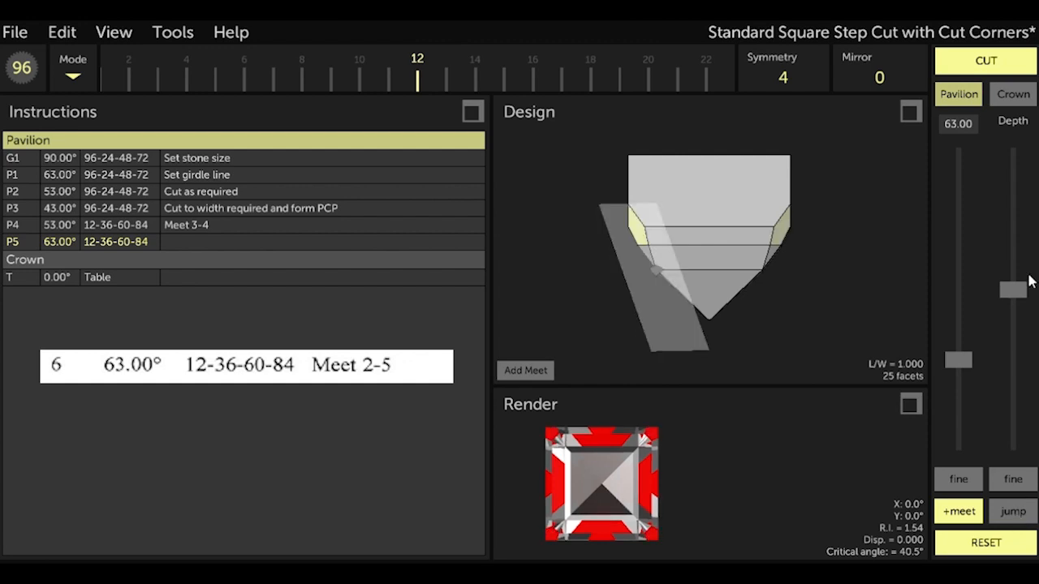
pyautogui.click(1006, 63)
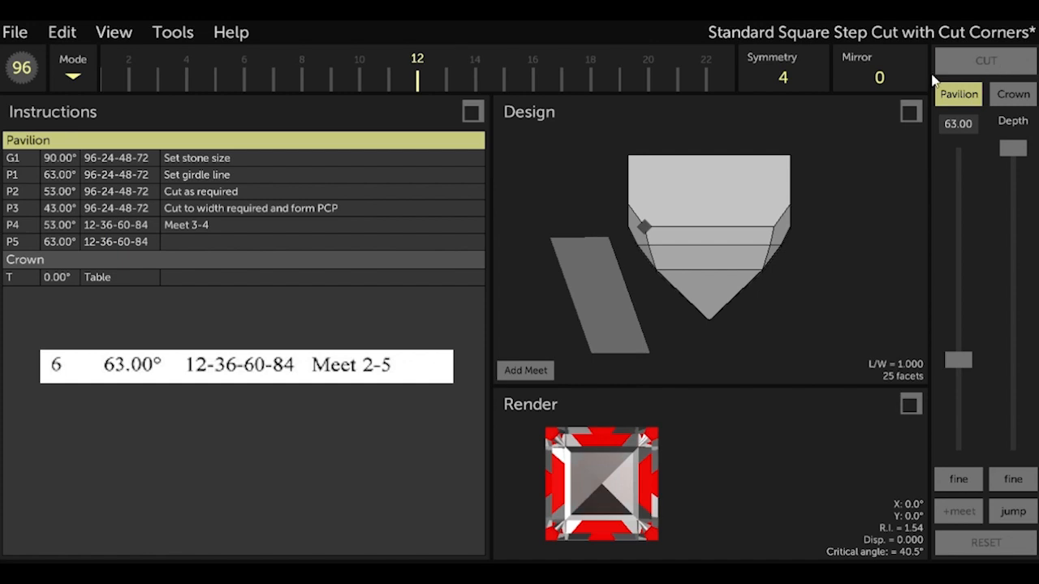
# Add the instruction "Meet 2-5" to the 63° corner tier at indexes 12-36-60-84.
pyautogui.click(235, 244)
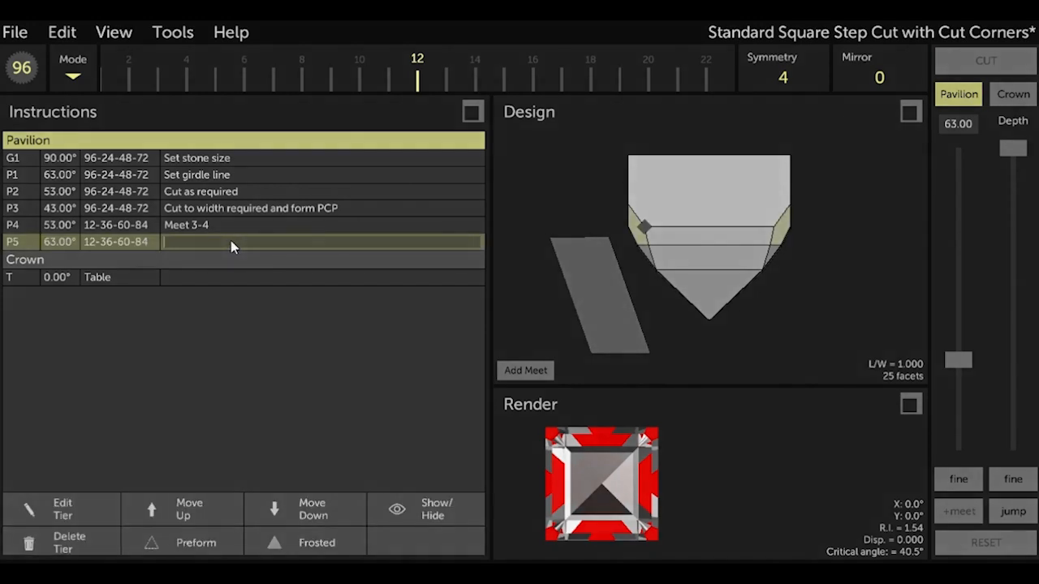
pyautogui.click(217, 244)
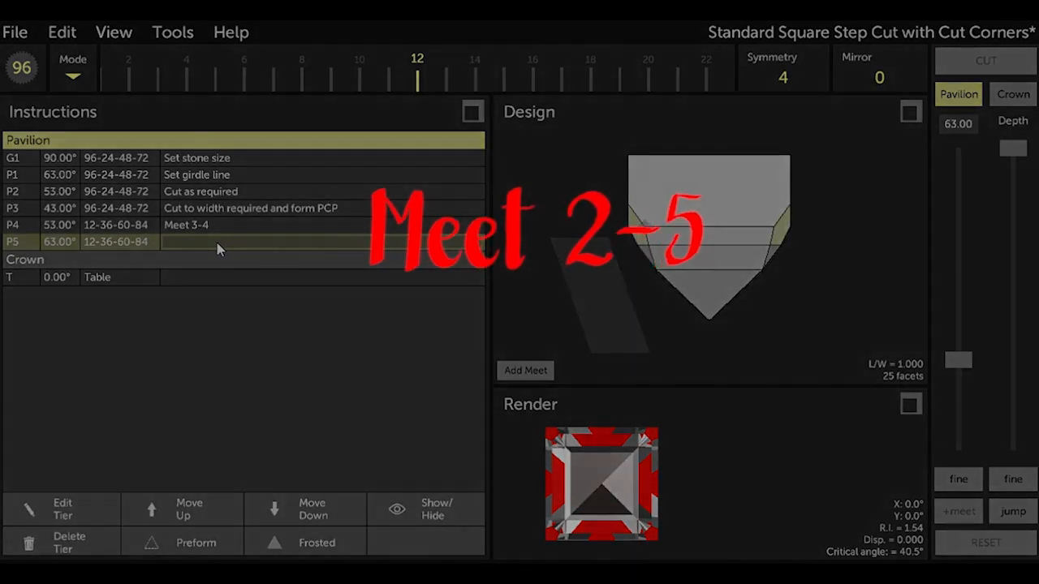
pyautogui.write('Meet 2-5')
pyautogui.press('Return')
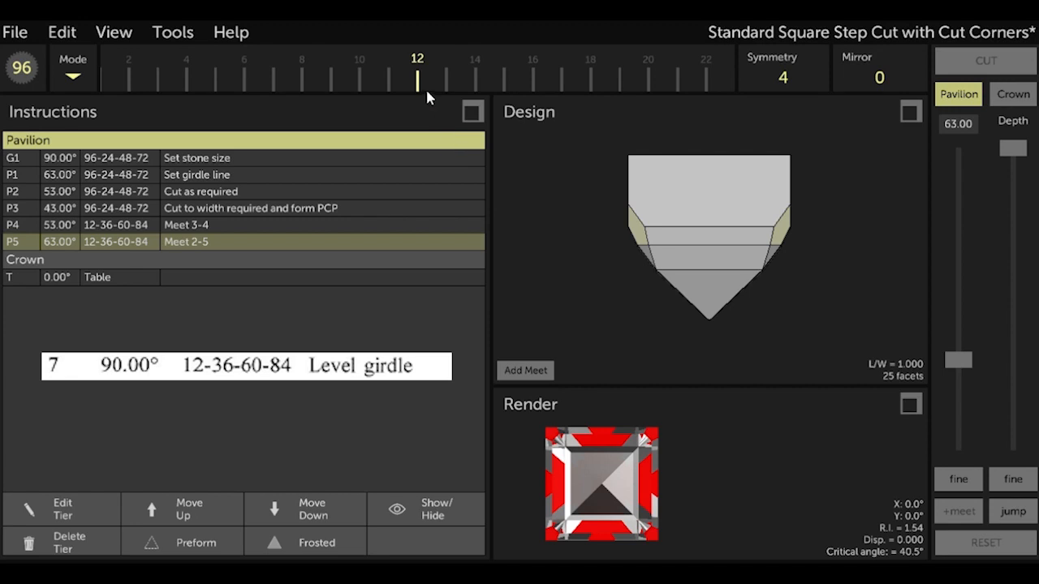
# Cut a 90° girdle tier at indexes 12-36-60-84, deep enough to level the corners with the existing girdle line.
pyautogui.click(965, 129)
pyautogui.write('90')
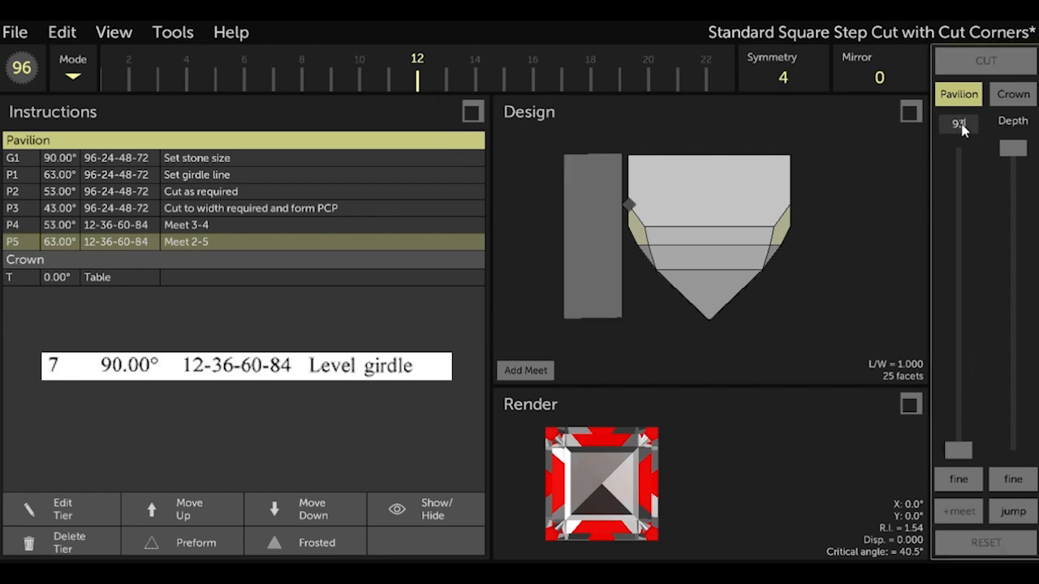
pyautogui.click(1020, 513)
pyautogui.click(1007, 60)
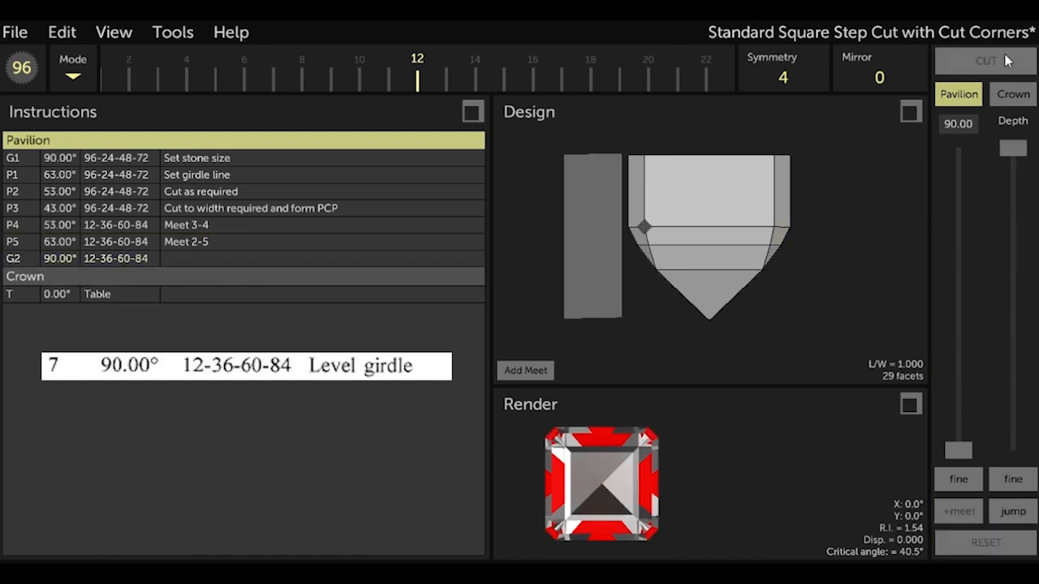
# Add the instruction "Level Girdle" to the 90° corner tier and save the design.
pyautogui.click(219, 267)
pyautogui.click(218, 267)
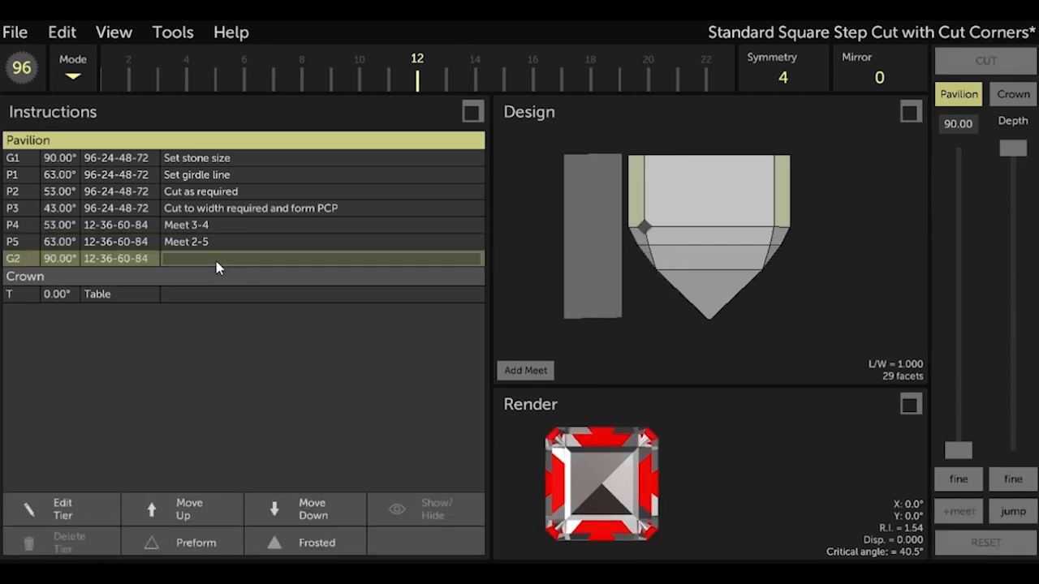
pyautogui.write('Level Girdle')
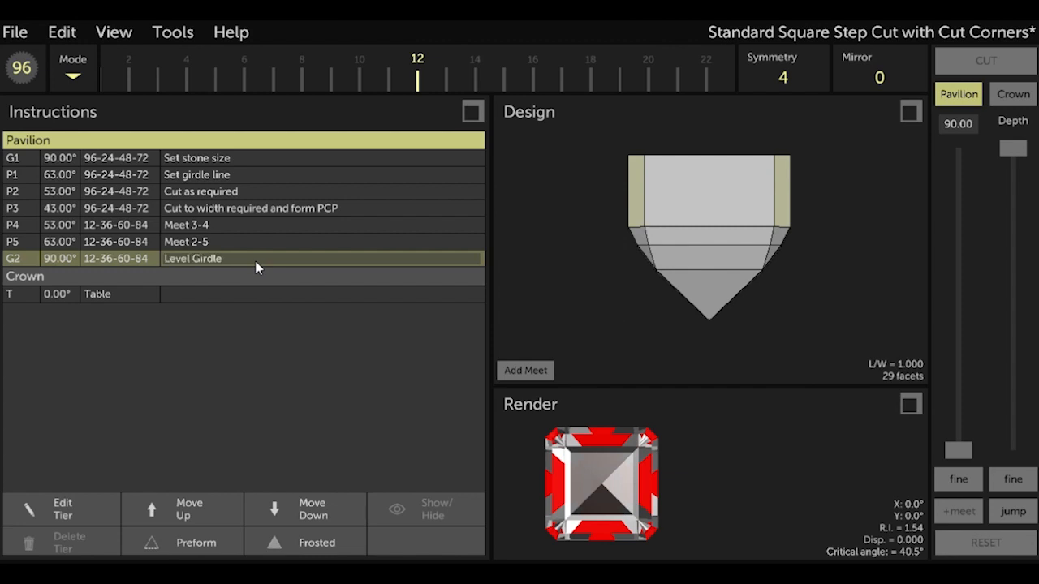
pyautogui.click(715, 542)
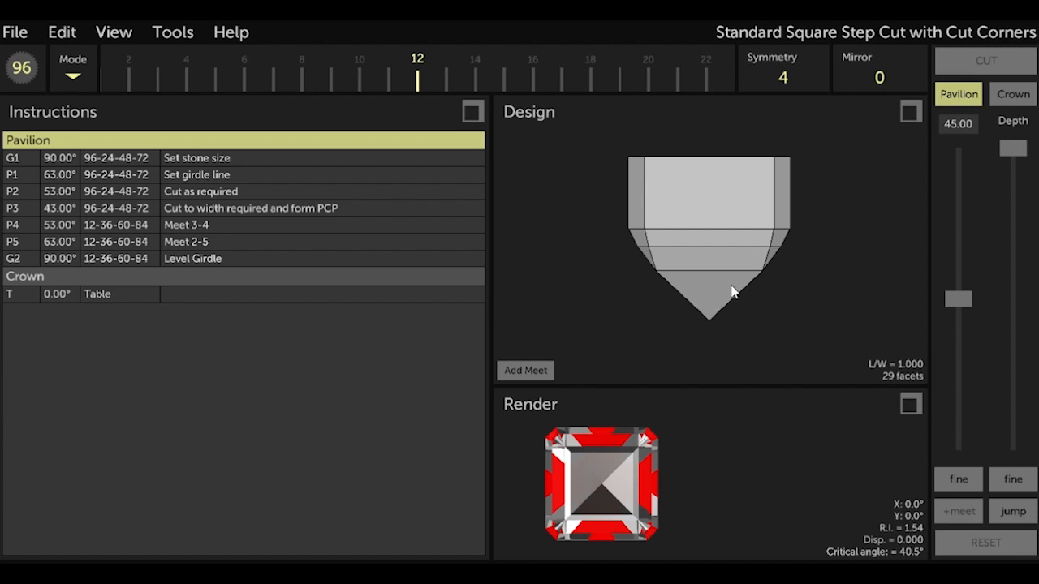
# Switch to the crown and cut a 55° tier at indexes 96-24-48-72, leaving a thin girdle band above the pavilion.
pyautogui.moveTo(732, 292); pyautogui.dragTo(727, 258)
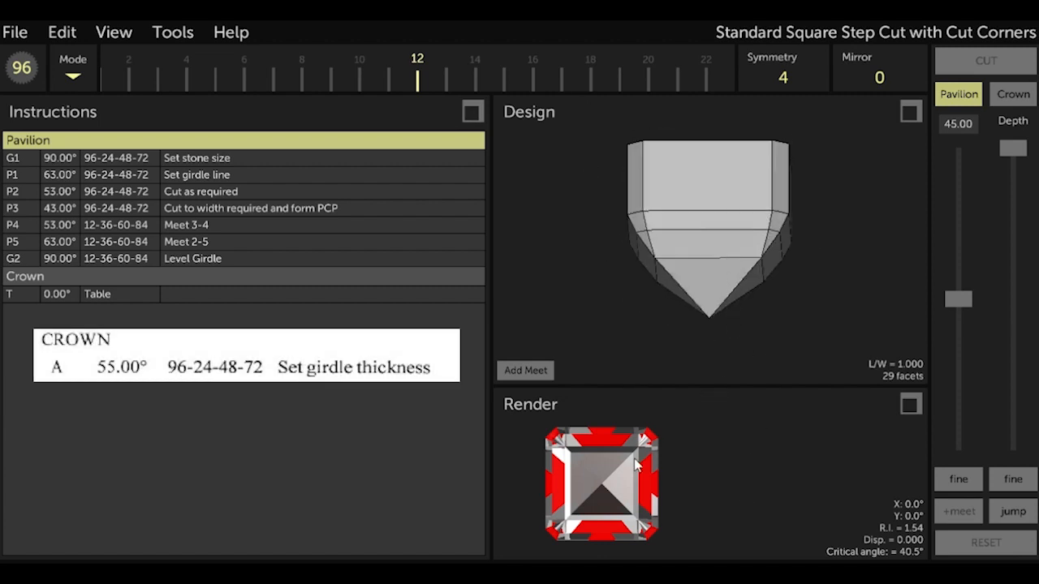
pyautogui.moveTo(635, 465)
pyautogui.mouseDown()
pyautogui.moveTo(672, 410)
pyautogui.moveTo(607, 451)
pyautogui.moveTo(618, 463)
pyautogui.mouseUp()
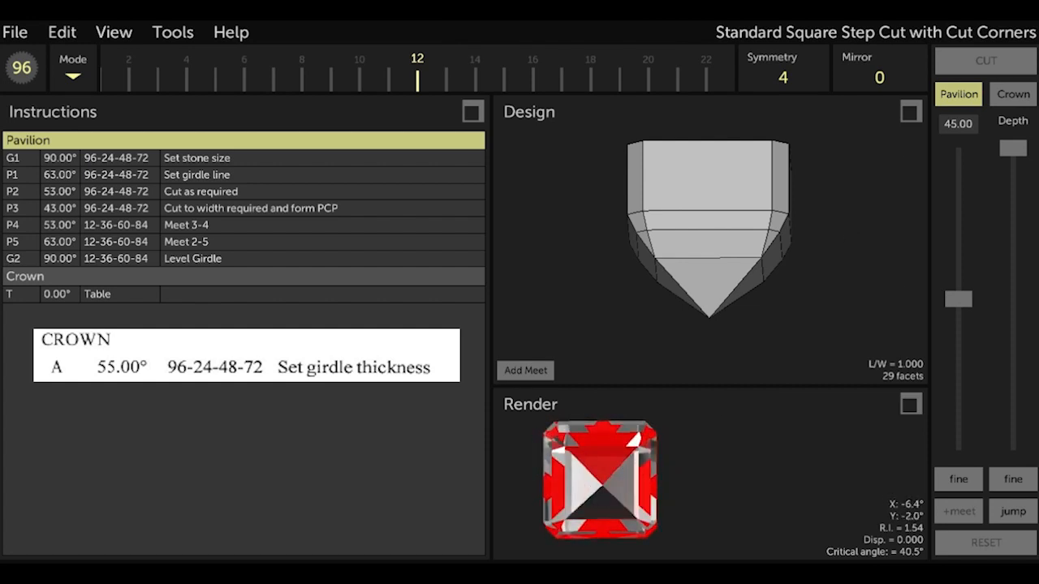
pyautogui.click(1028, 95)
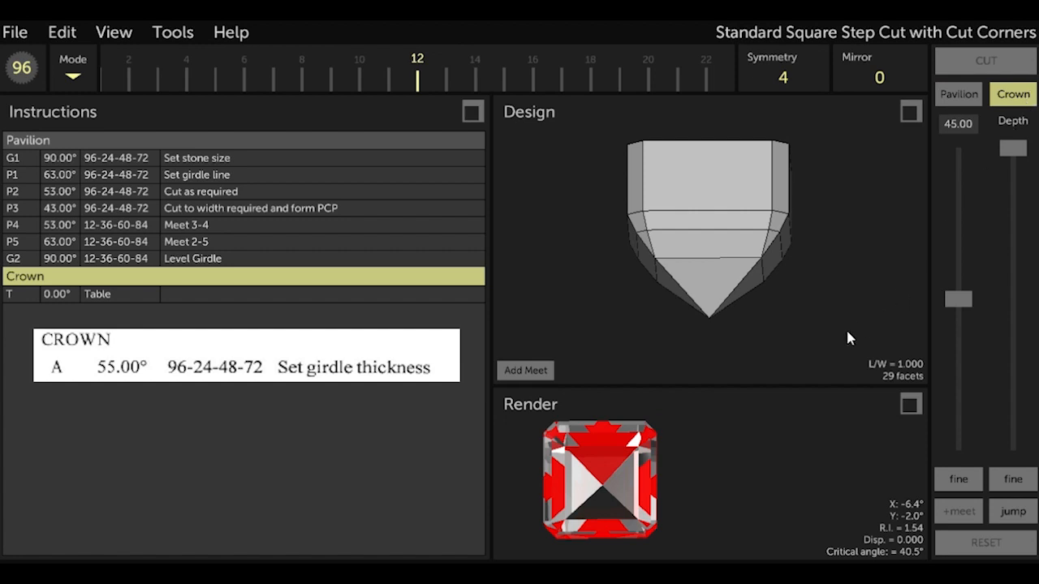
pyautogui.moveTo(700, 190); pyautogui.dragTo(606, 172)
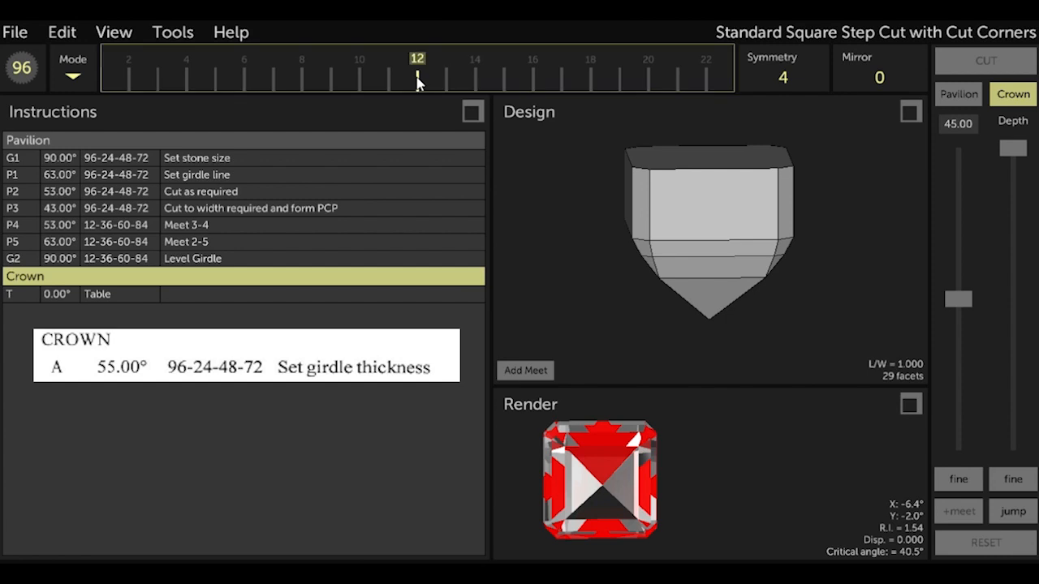
pyautogui.write('96')
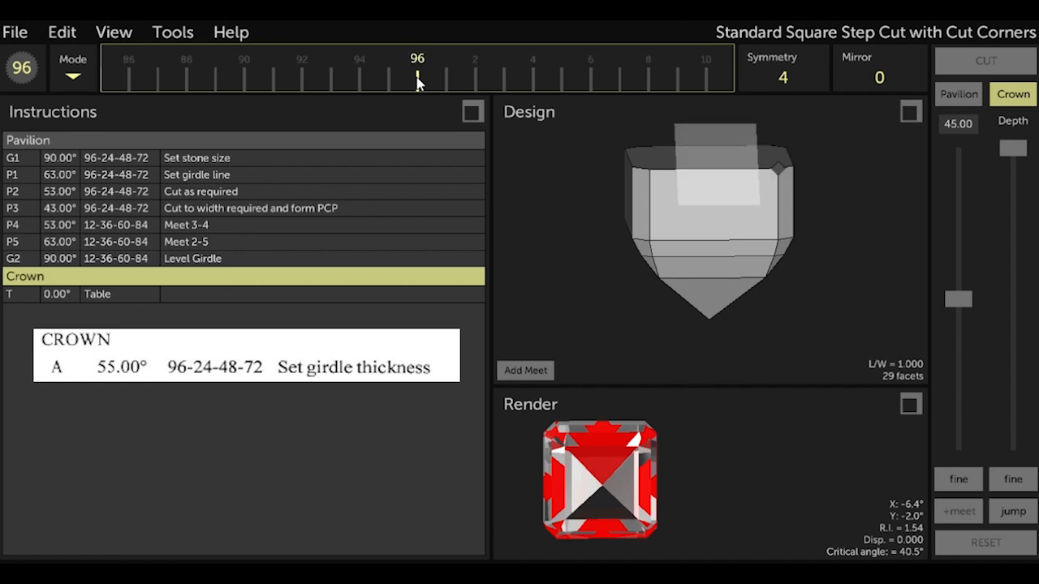
pyautogui.click(950, 128)
pyautogui.write('55')
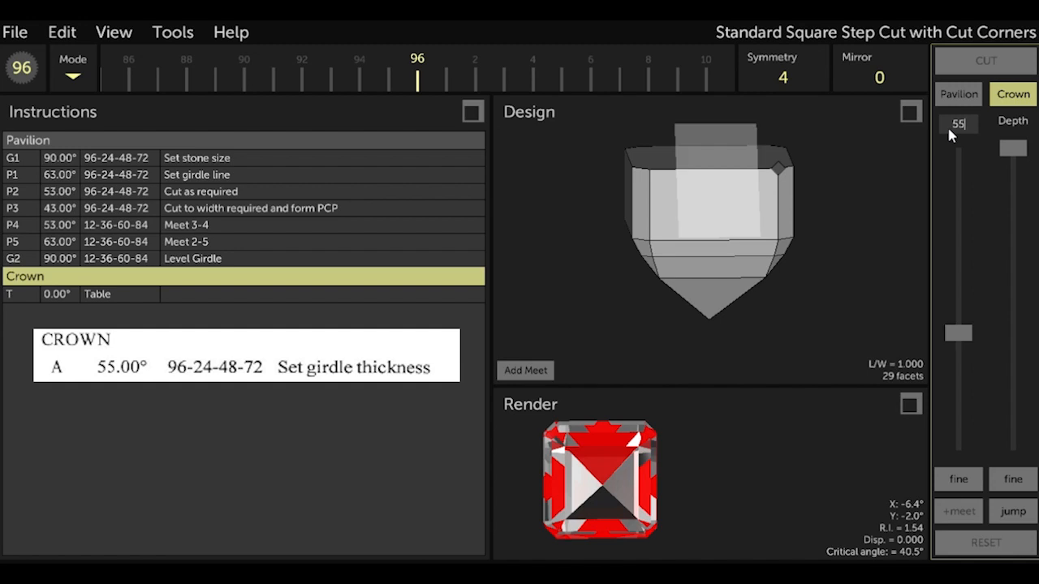
pyautogui.moveTo(1018, 154); pyautogui.dragTo(1010, 314)
pyautogui.scroll(3, 840, 298)
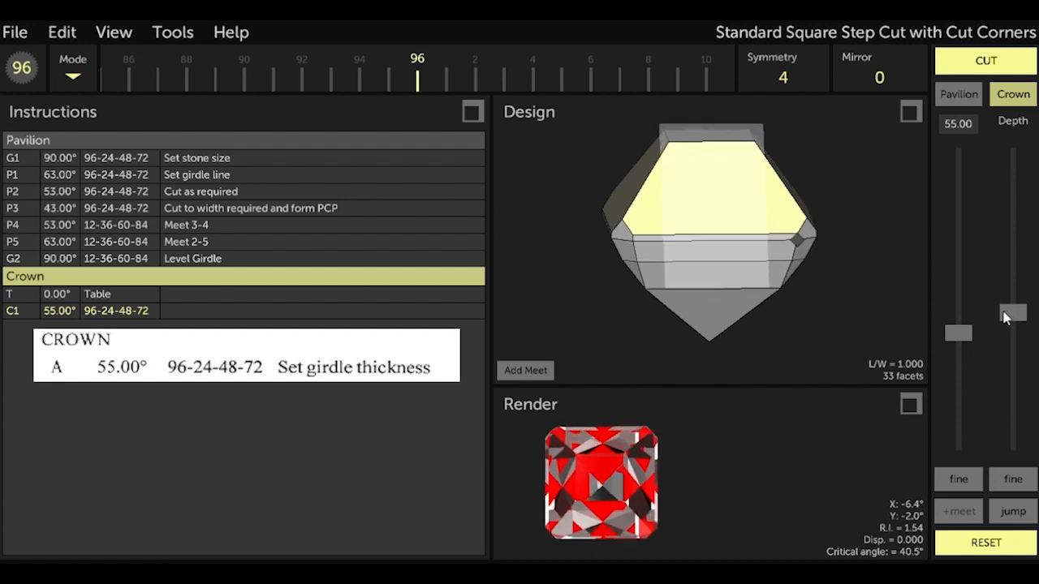
pyautogui.click(990, 63)
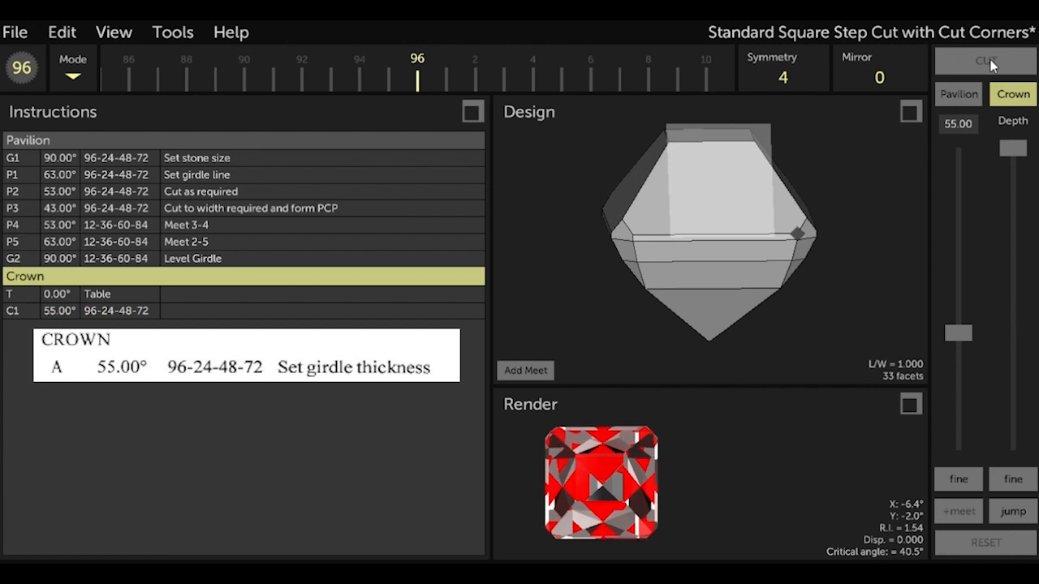
# Add the instruction "Set girdle thickness" to the 55° crown tier at indexes 96-24-48-72.
pyautogui.click(204, 312)
pyautogui.click(204, 312)
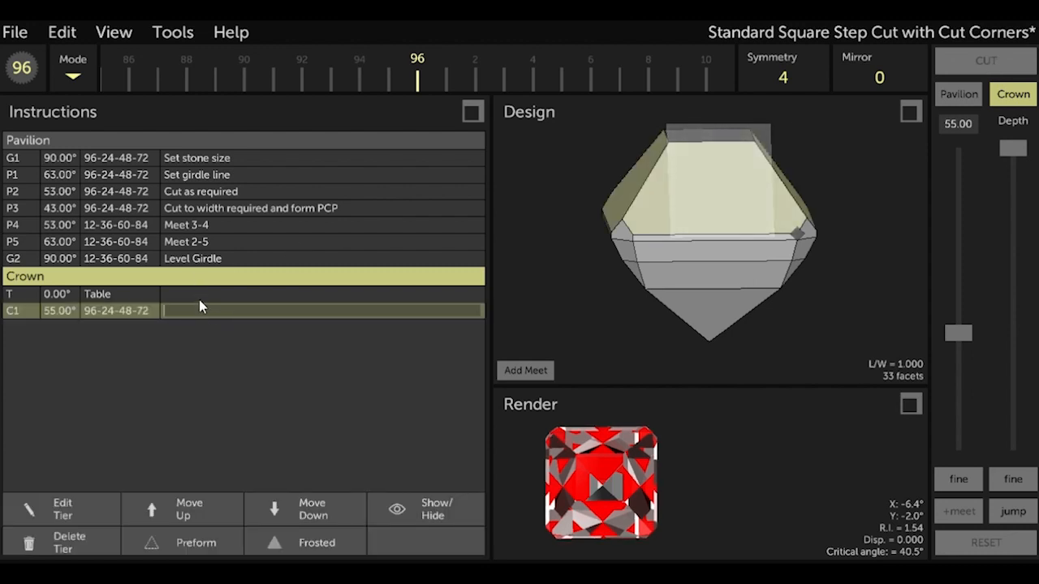
pyautogui.write('Set girdle thickness')
pyautogui.press('Return')
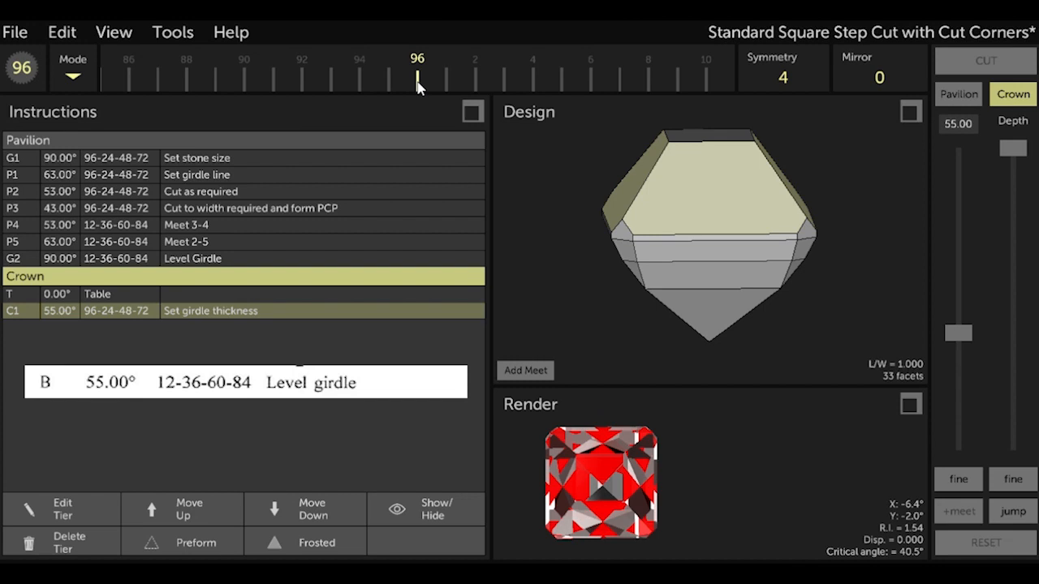
# Cut a 55° crown tier at indexes 12-36-60-84, deep enough to level the corners with the girdle.
pyautogui.scroll(-3, 417, 83)
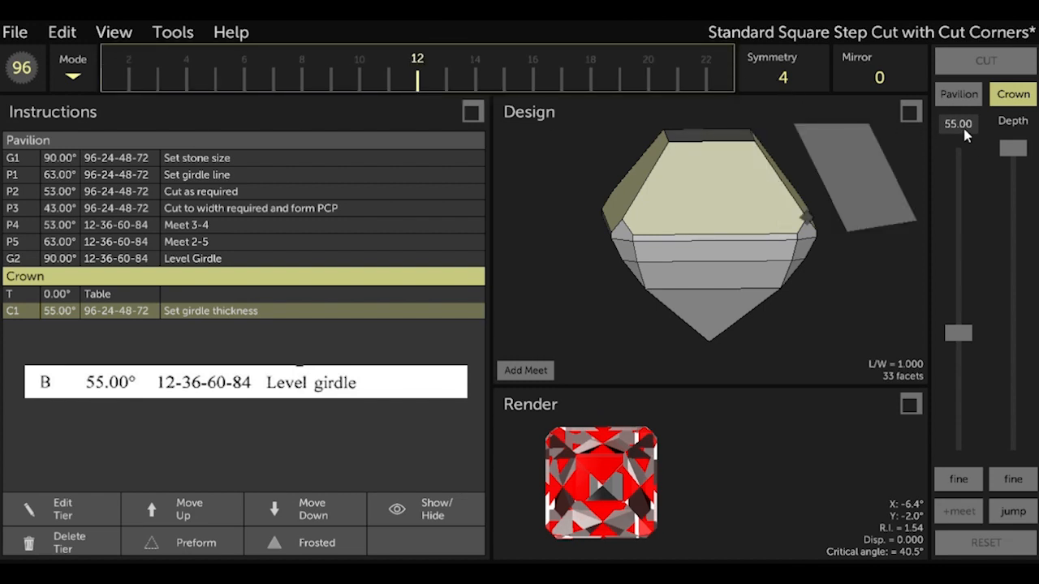
pyautogui.click(1014, 511)
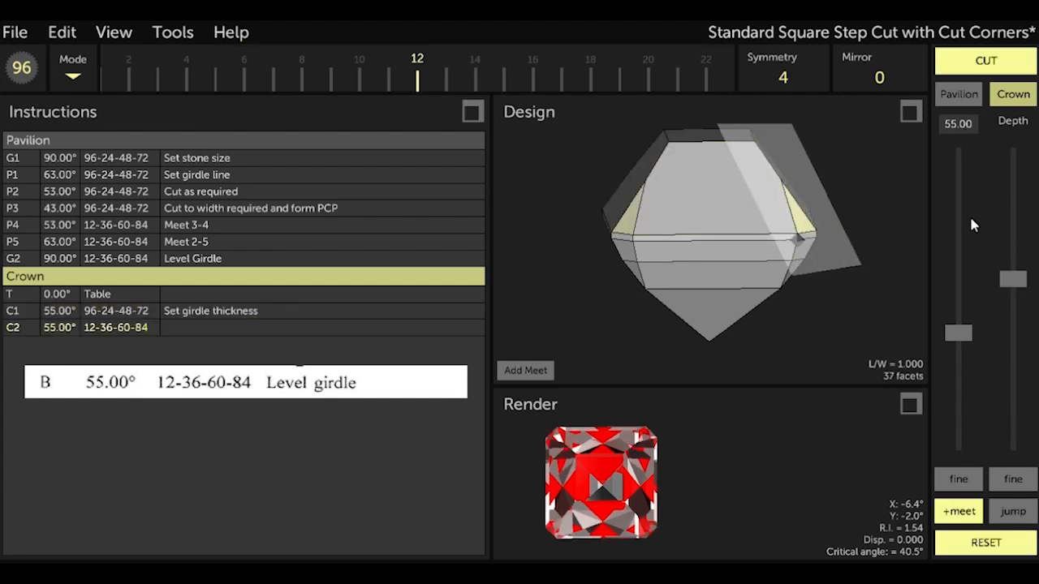
pyautogui.click(979, 61)
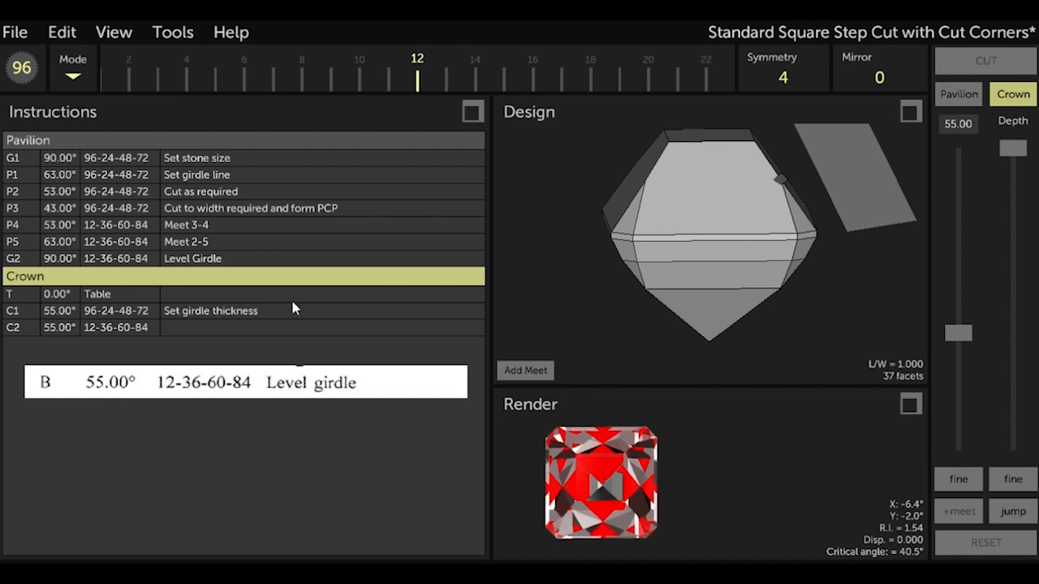
# Add the instruction "Level girdle" to the 55° crown corner tier at indexes 12-36-60-84.
pyautogui.click(229, 330)
pyautogui.click(236, 331)
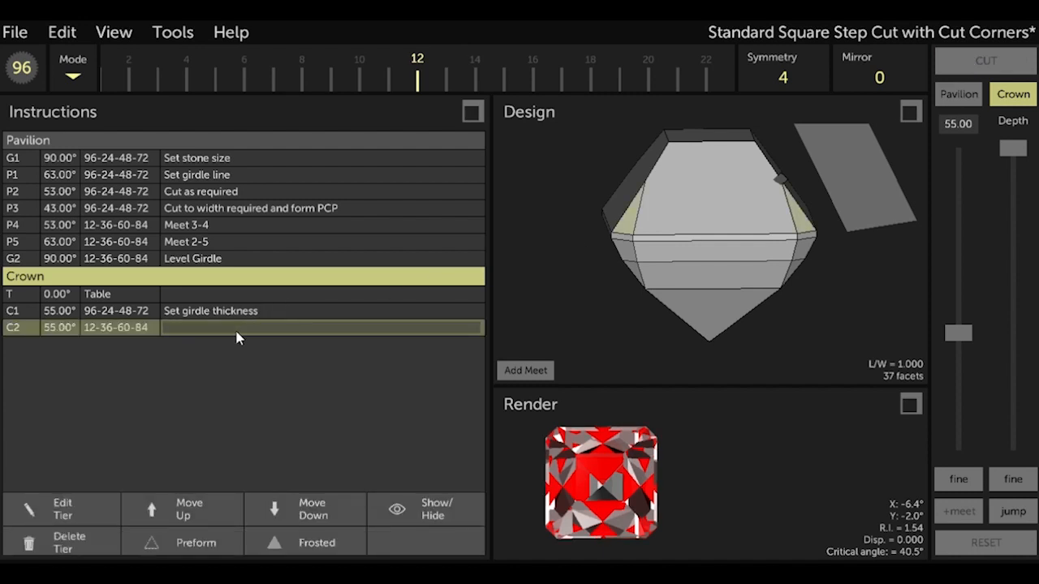
pyautogui.write('Level girdle')
pyautogui.press('Return')
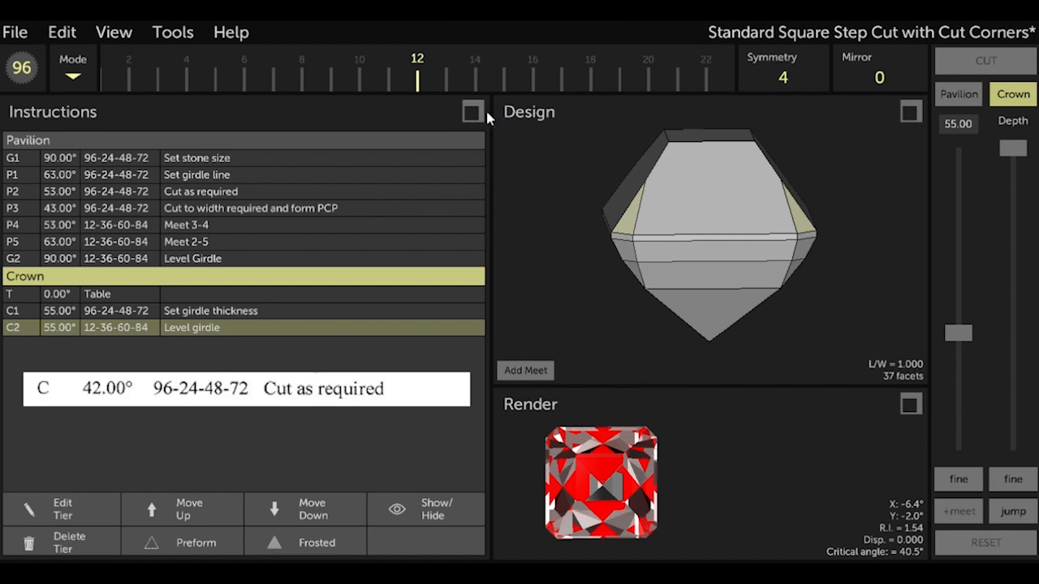
# Cut a 42° crown tier at indexes 96-24-48-72, leaving a band of the 55° facets above the girdle.
pyautogui.click(418, 87)
pyautogui.write('96')
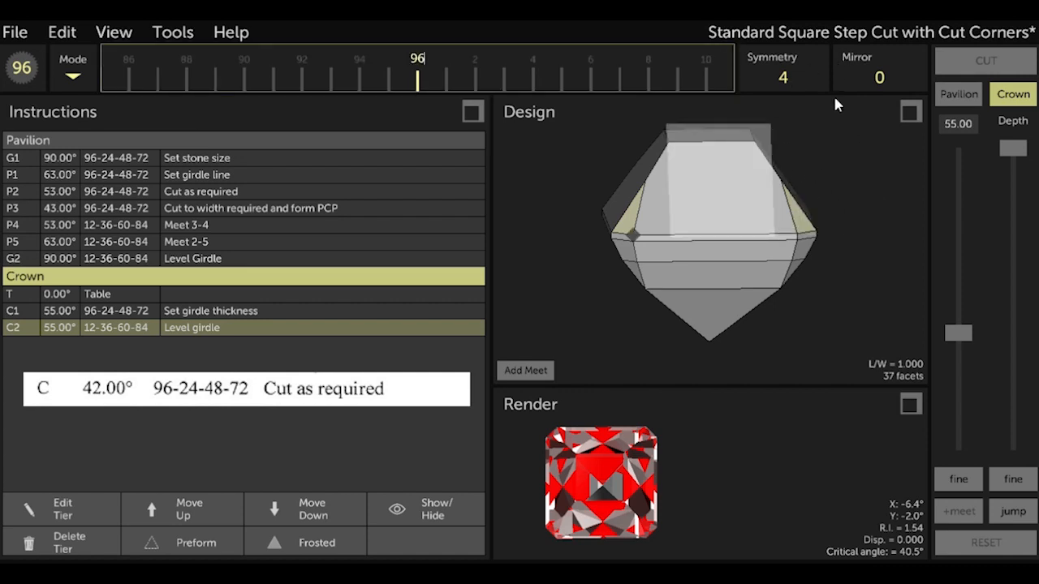
pyautogui.click(961, 125)
pyautogui.write('42')
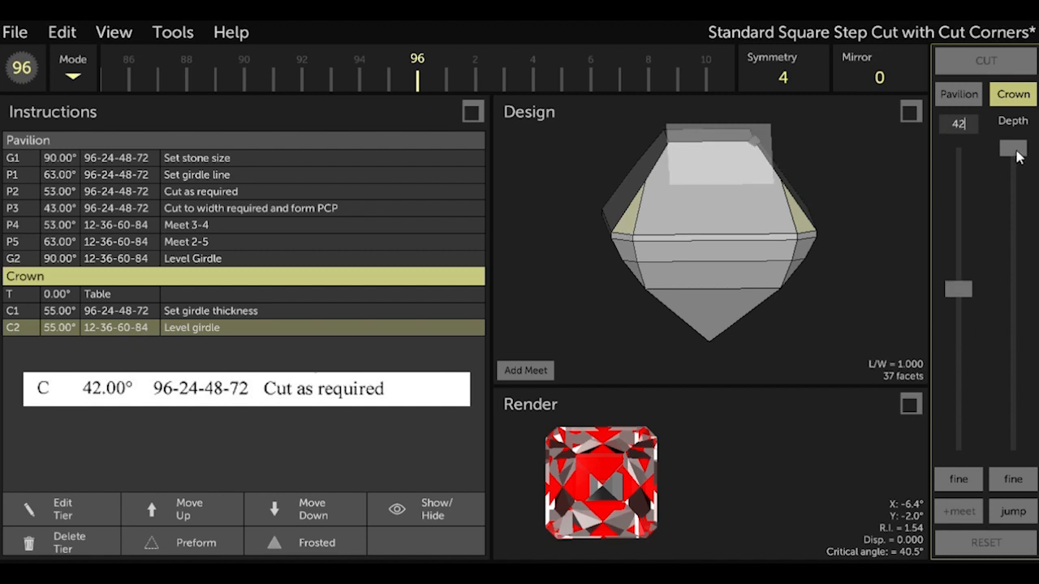
pyautogui.moveTo(1018, 156); pyautogui.dragTo(974, 318)
pyautogui.click(998, 66)
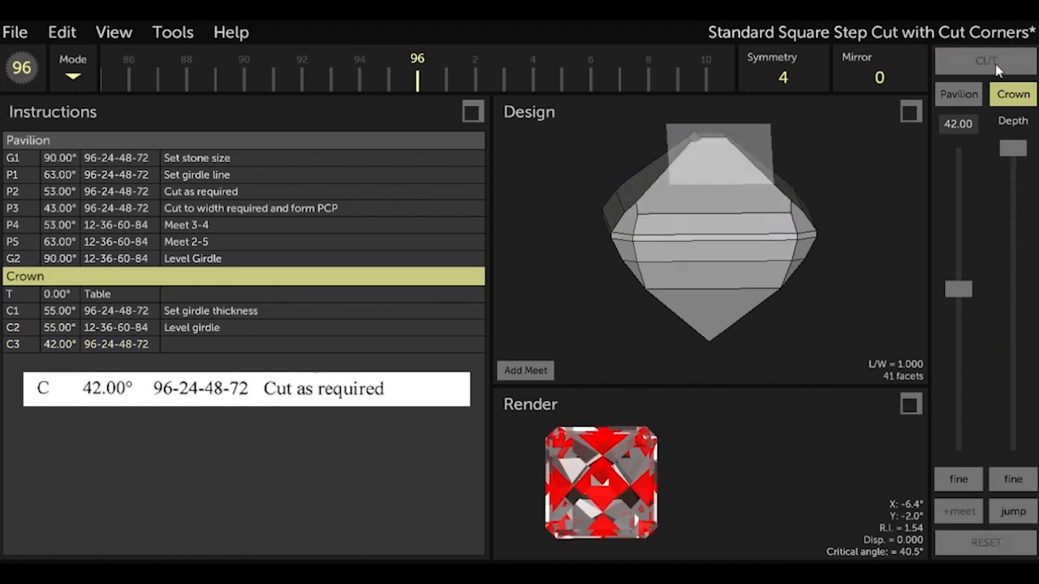
# Add the instruction "Cut as required" to the 42° crown tier at indexes 96-24-48-72.
pyautogui.click(202, 351)
pyautogui.click(202, 352)
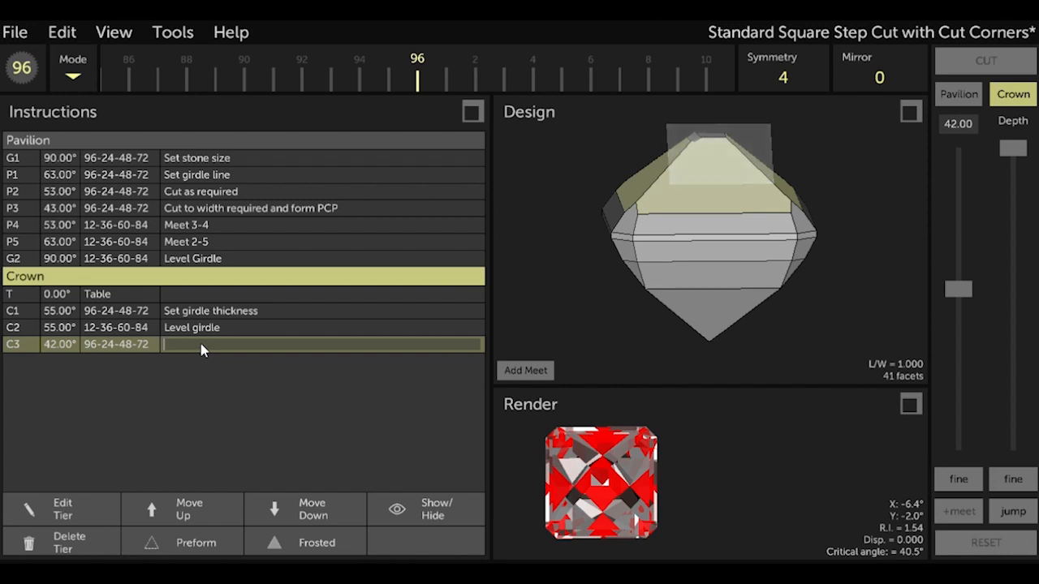
pyautogui.write('Cut as required')
pyautogui.press('Return')
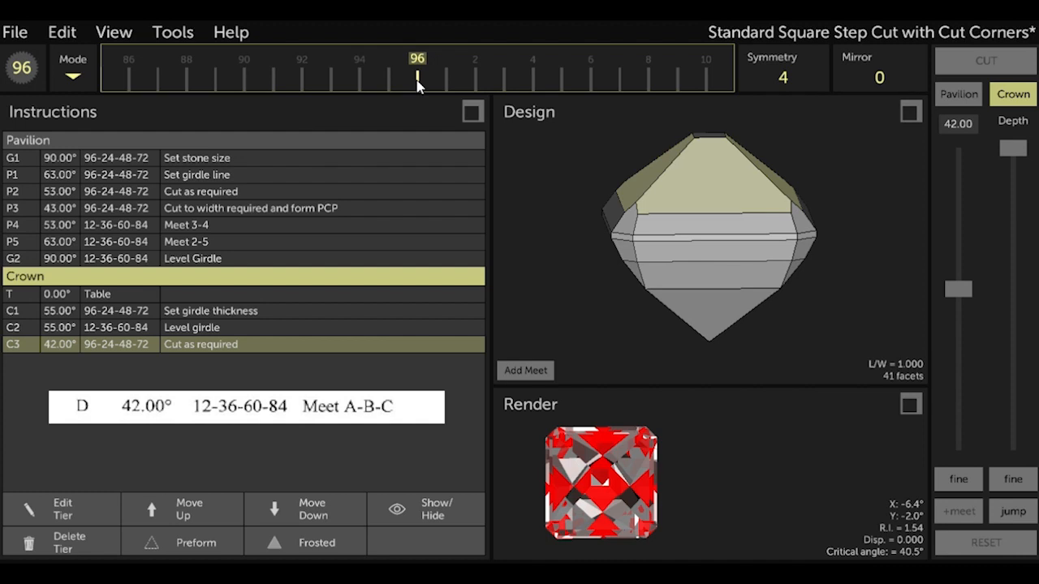
# Cut a 42° crown corner tier at indexes 12-36-60-84, to the meet point of the three existing crown tiers.
pyautogui.write('12')
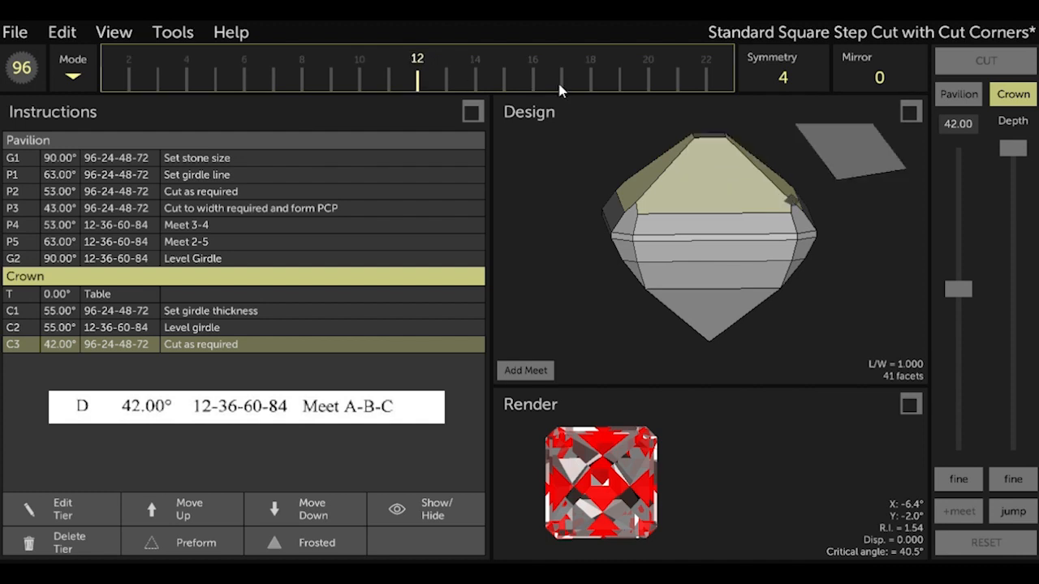
pyautogui.click(958, 125)
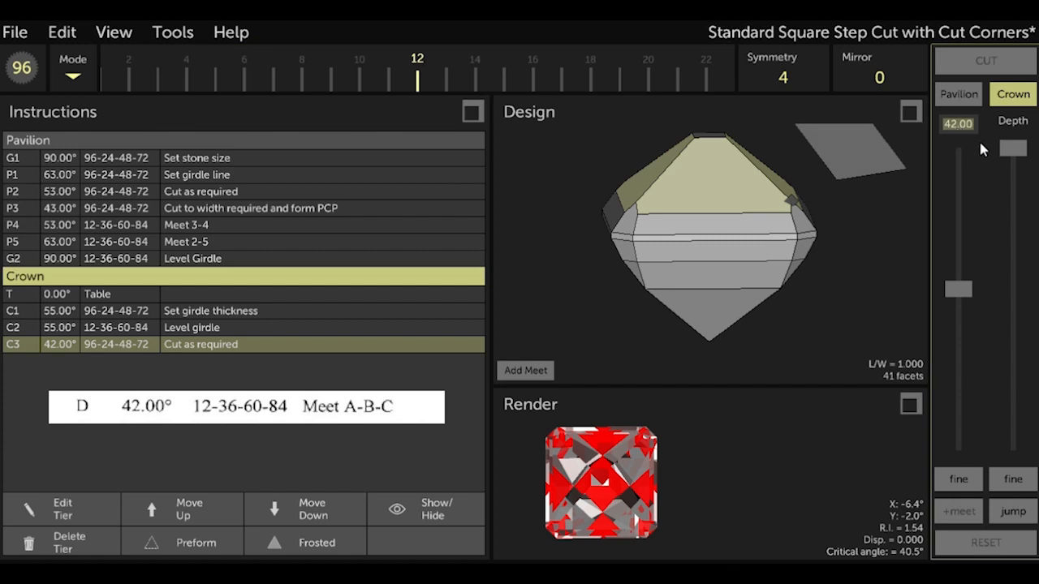
pyautogui.click(1011, 515)
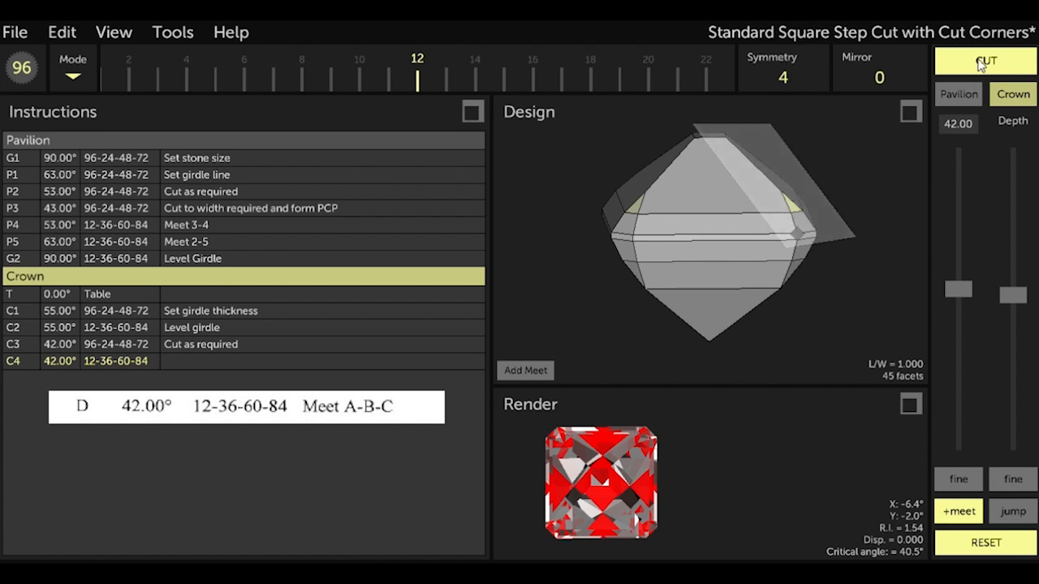
pyautogui.click(982, 65)
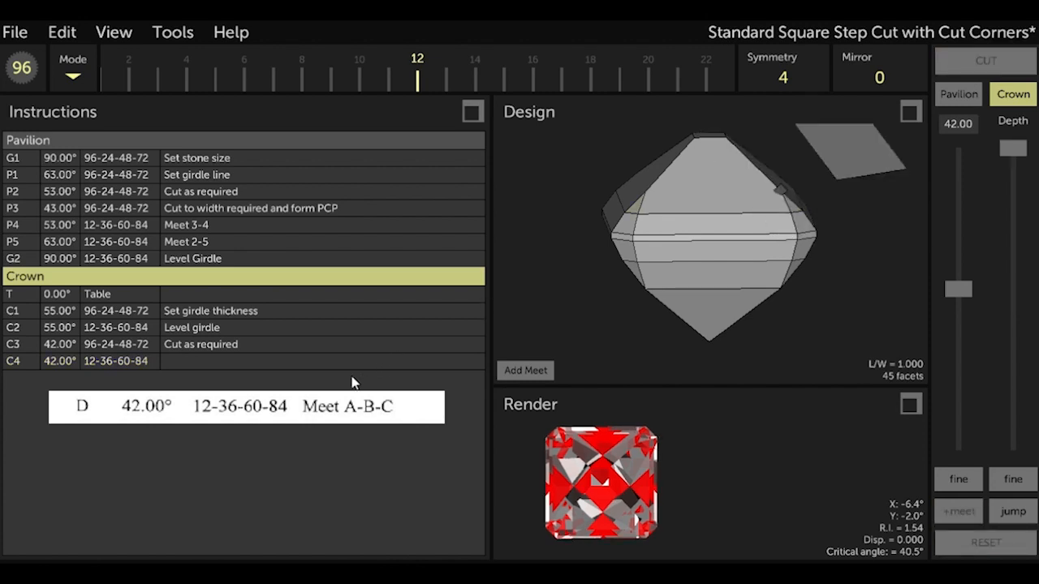
# Add the instruction "Meet A-B-C" to the 42° crown corner tier at indexes 12-36-60-84.
pyautogui.click(229, 362)
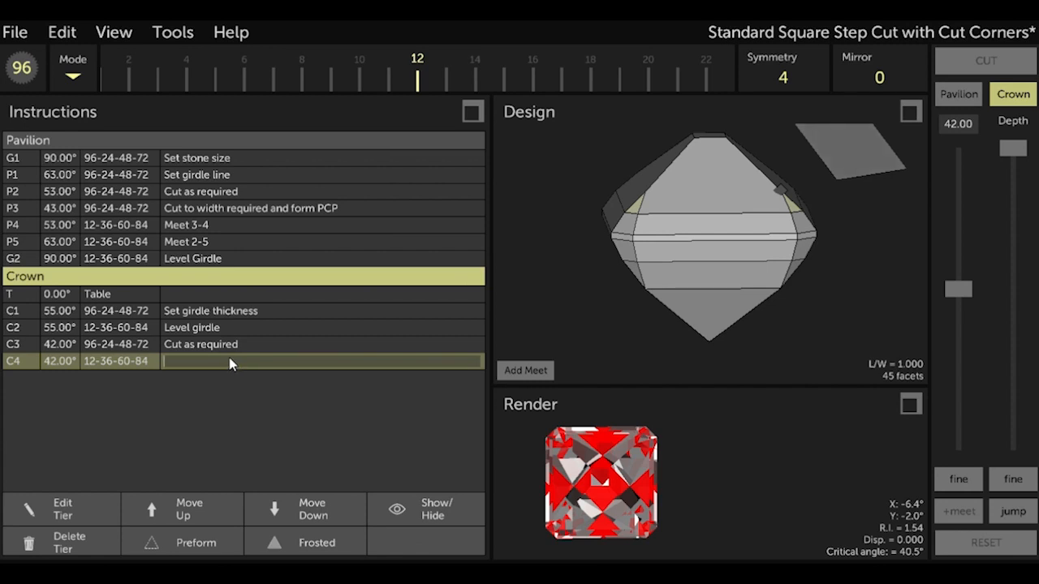
pyautogui.write('Meet A-B-C')
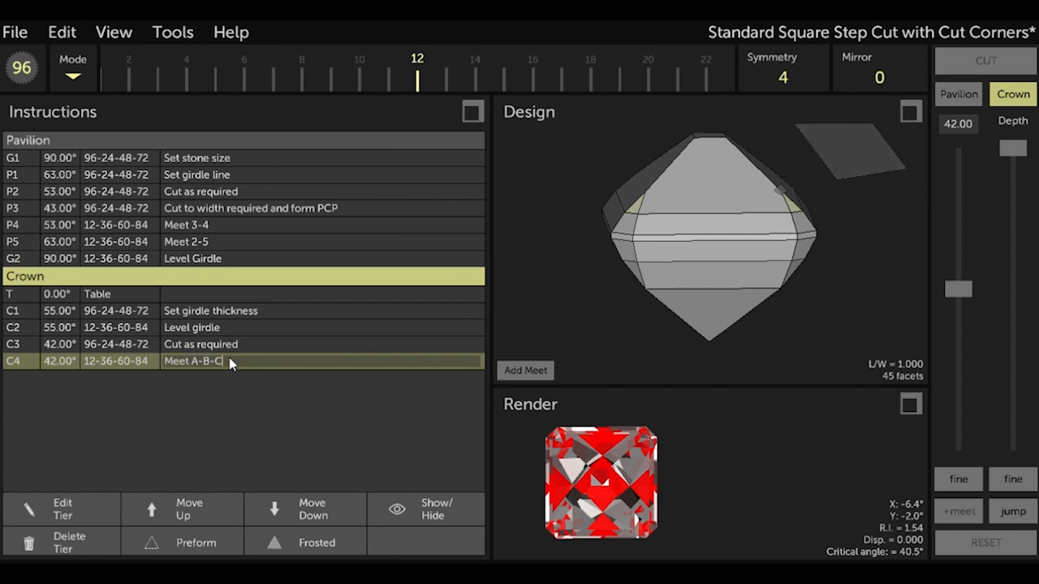
pyautogui.press('Return')
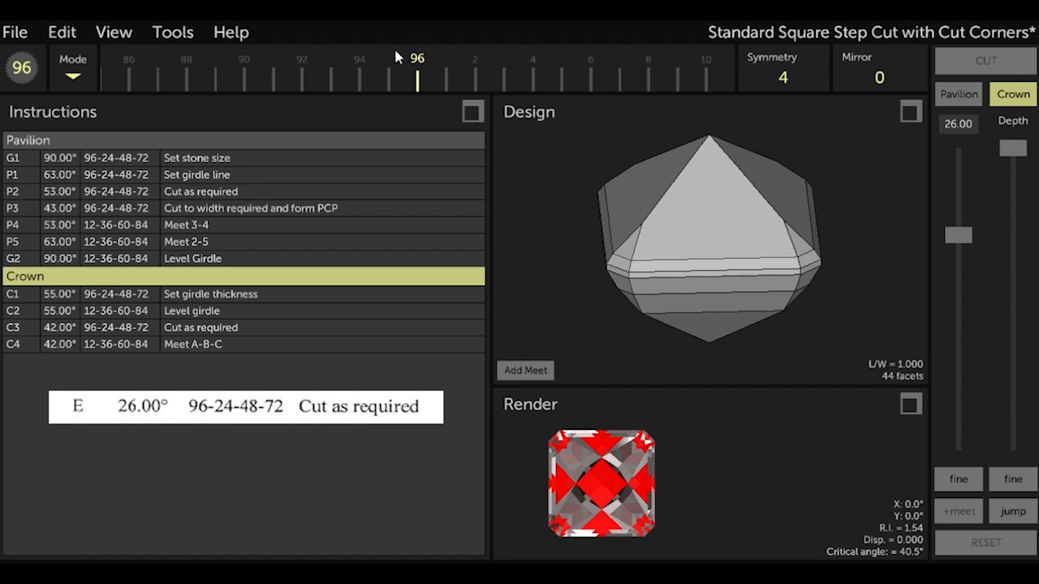
# Cut a 26° crown tier at indexes 96-24-48-72, leaving a band of the 42° facets below it.
pyautogui.click(954, 126)
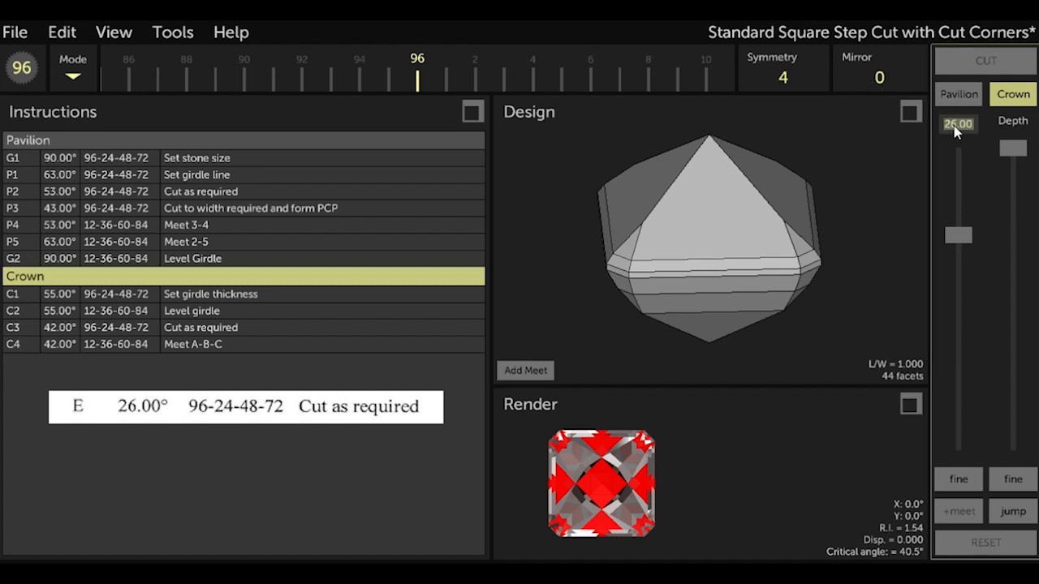
pyautogui.moveTo(1021, 153); pyautogui.dragTo(1036, 365)
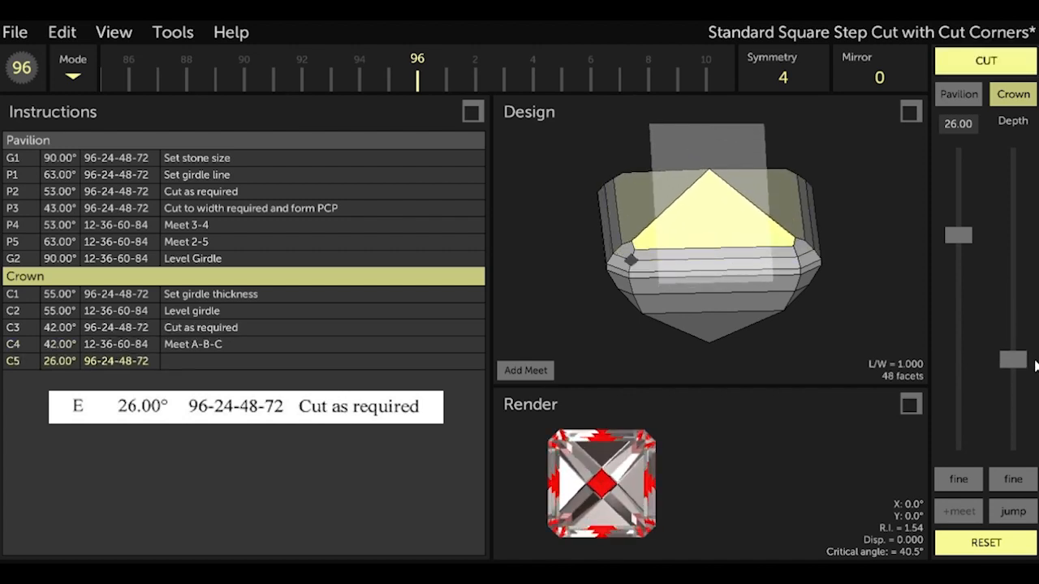
pyautogui.click(985, 65)
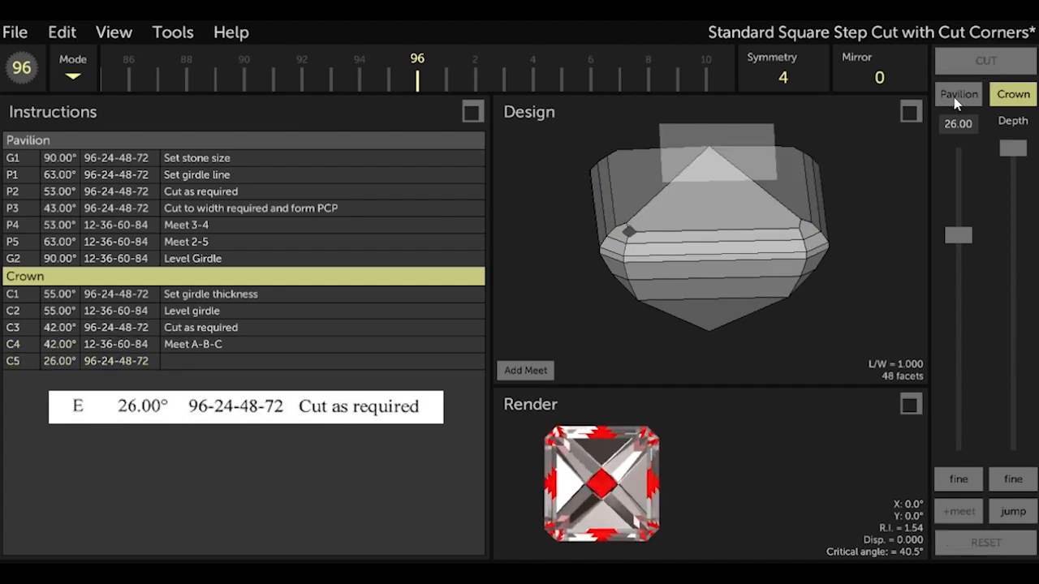
# Add the instruction "Cut as required" to the 26° crown tier and save the design.
pyautogui.click(263, 361)
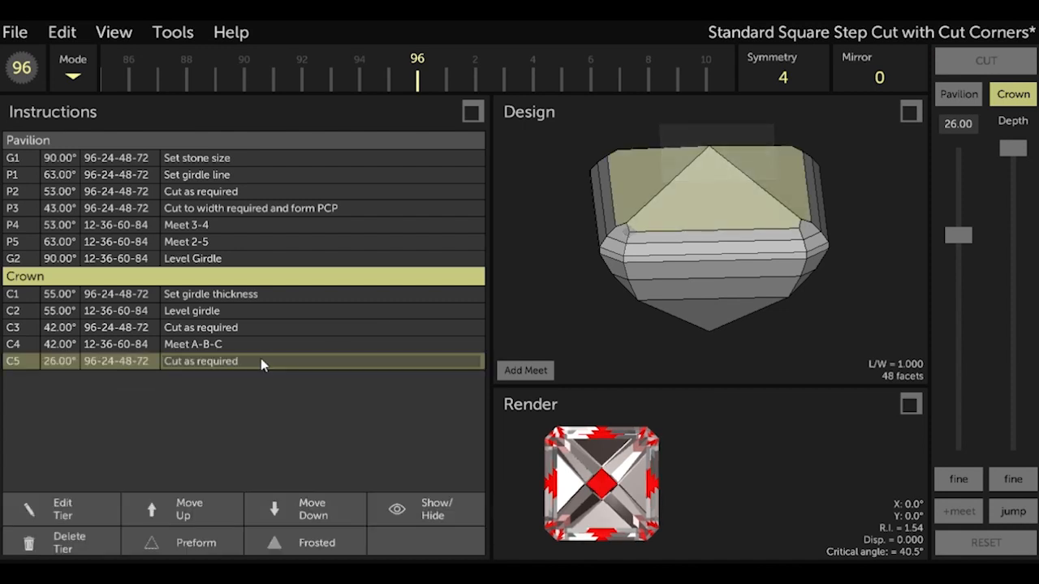
pyautogui.hotkey('ctrl', 's')
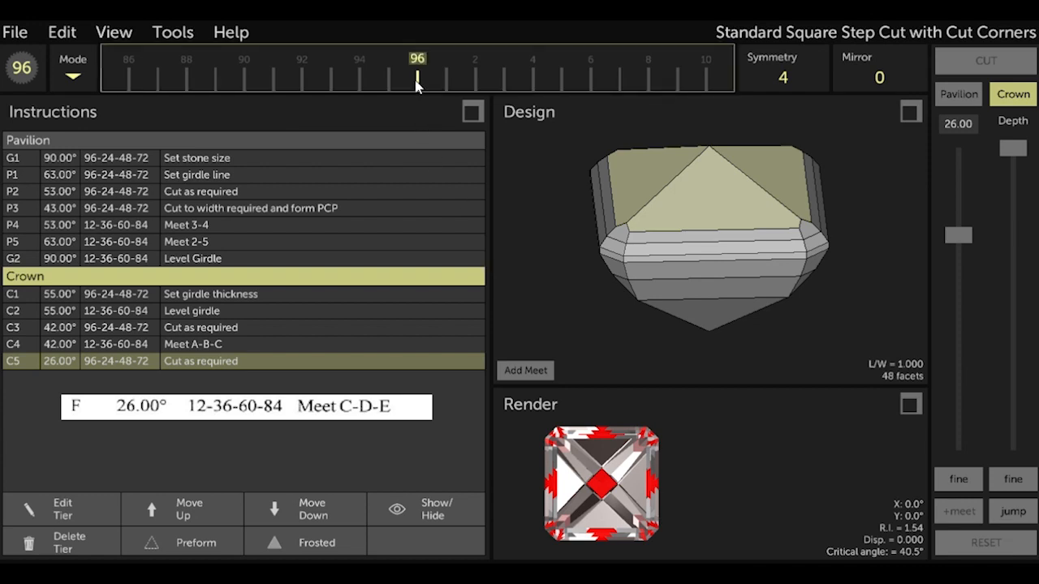
# Cut a 26° crown corner tier at indexes 12-36-60-84, to the meet point with both 42° tiers and the 26° tier.
pyautogui.write('12')
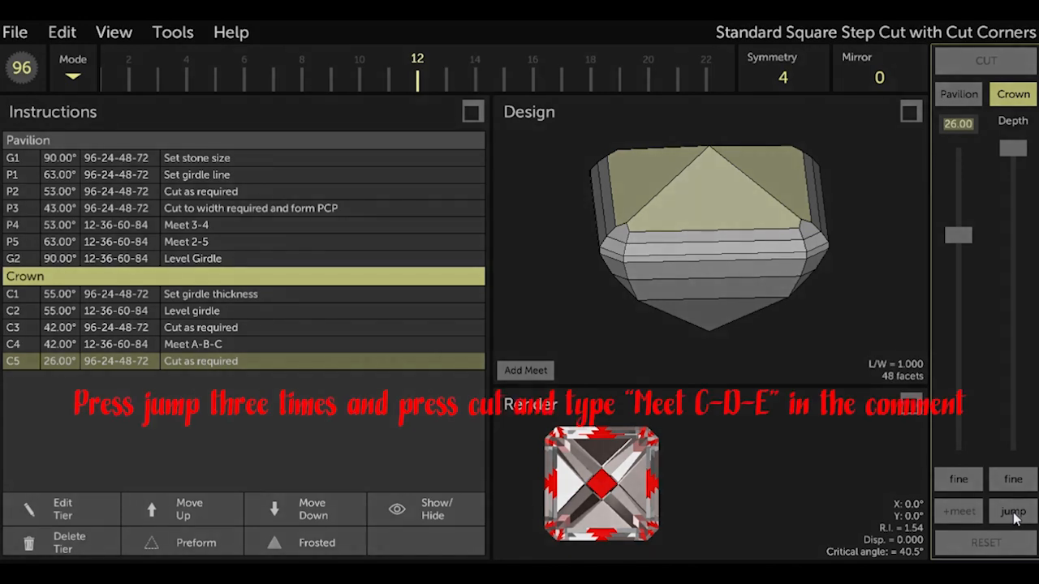
pyautogui.click(1014, 513)
pyautogui.click(1014, 513)
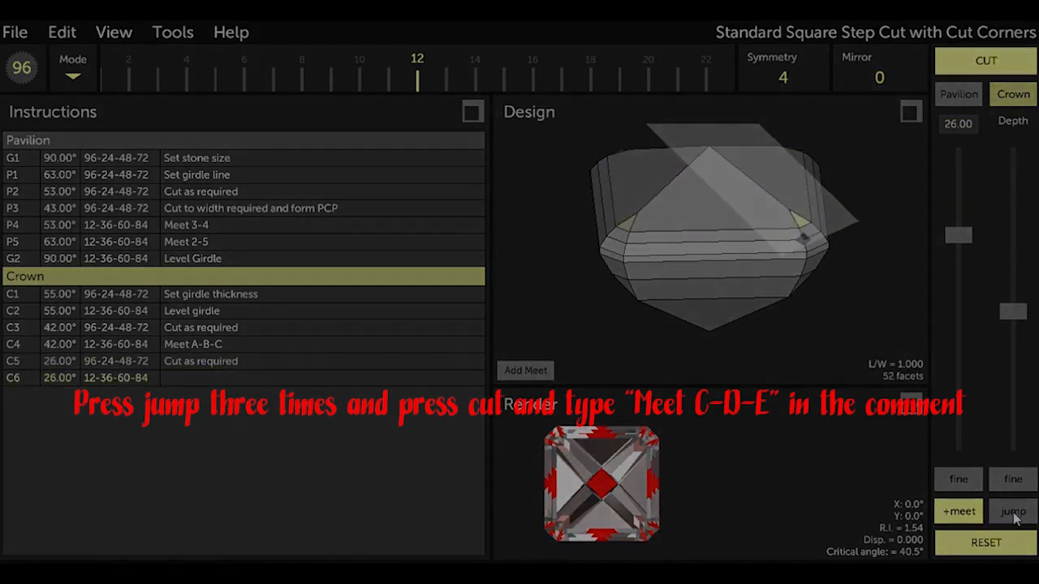
pyautogui.click(972, 65)
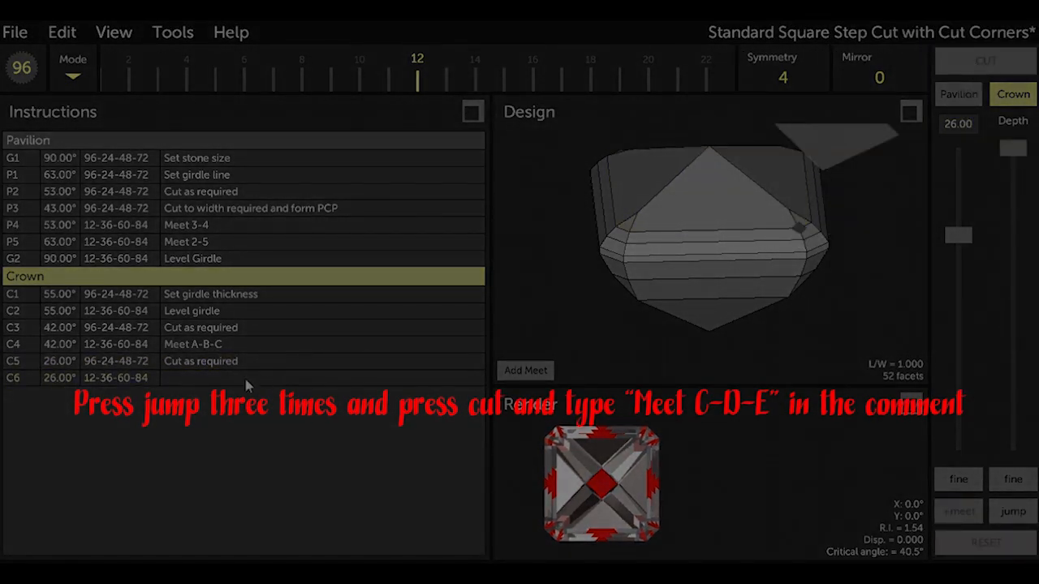
# Add the instruction "Meet C-D-E" to the 26° crown corner tier and save the design.
pyautogui.click(244, 378)
pyautogui.click(244, 380)
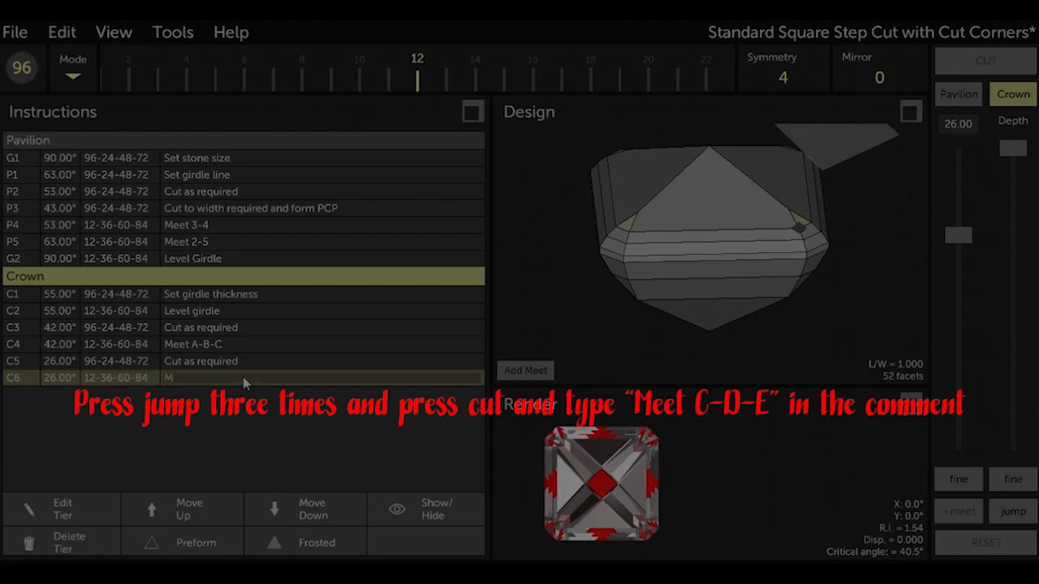
pyautogui.write('C')
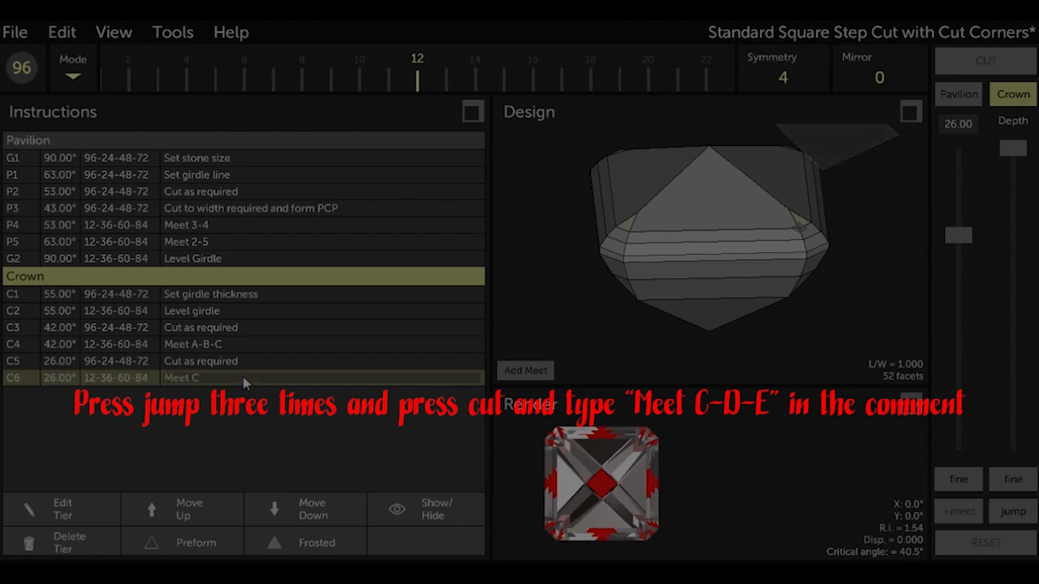
pyautogui.write('-D-E')
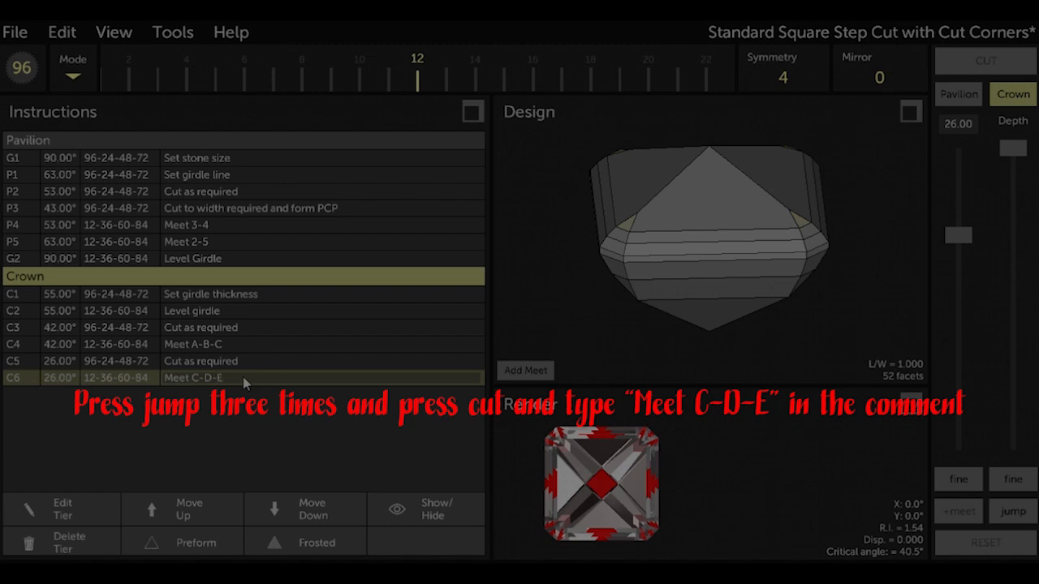
pyautogui.press('Return')
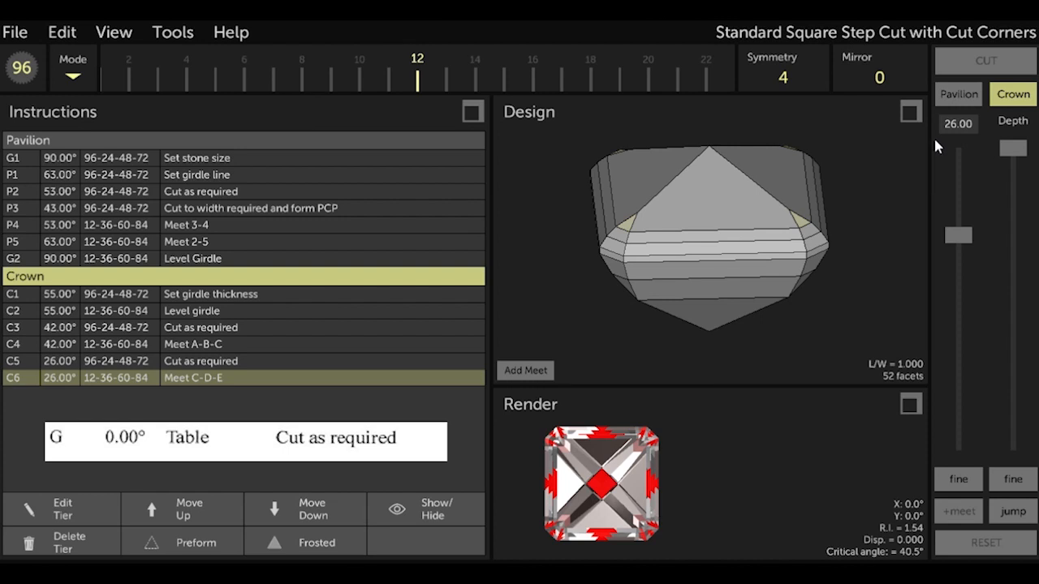
# Cut the crown table at 0°, down to the second meet point so it forms a flat square top.
pyautogui.moveTo(815, 180); pyautogui.dragTo(809, 234)
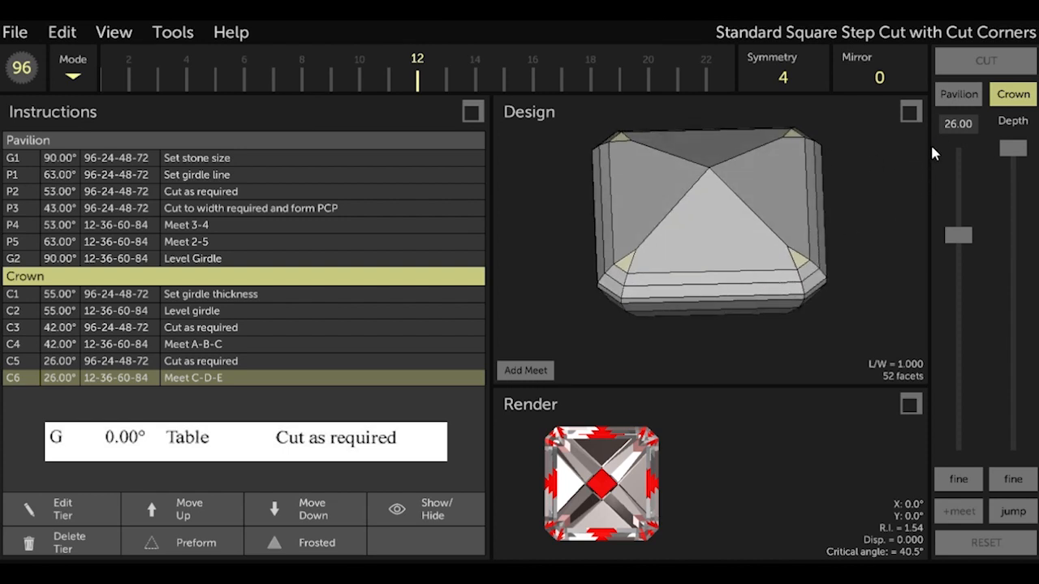
pyautogui.write('0')
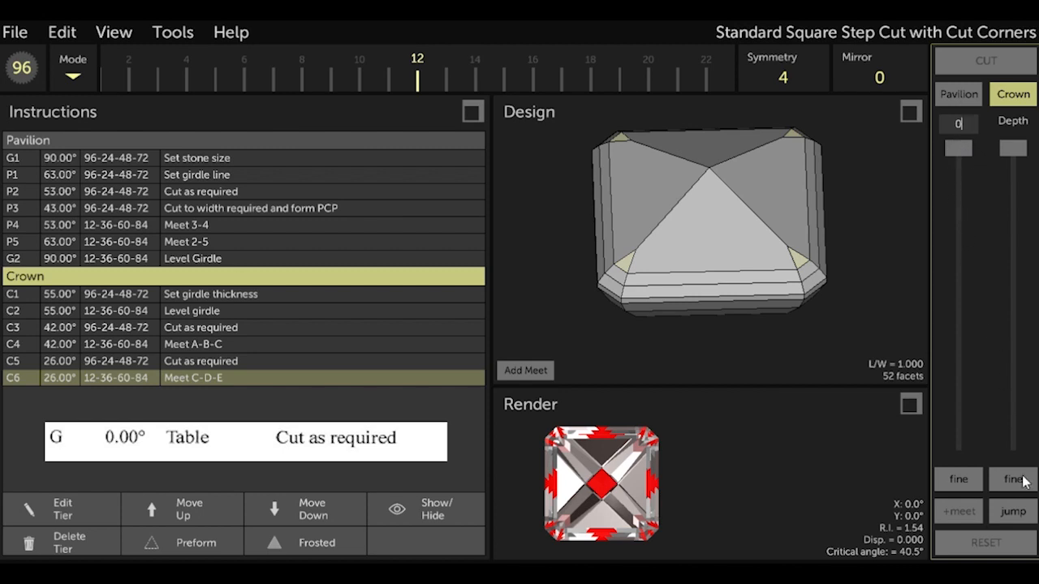
pyautogui.click(1015, 513)
pyautogui.click(1014, 511)
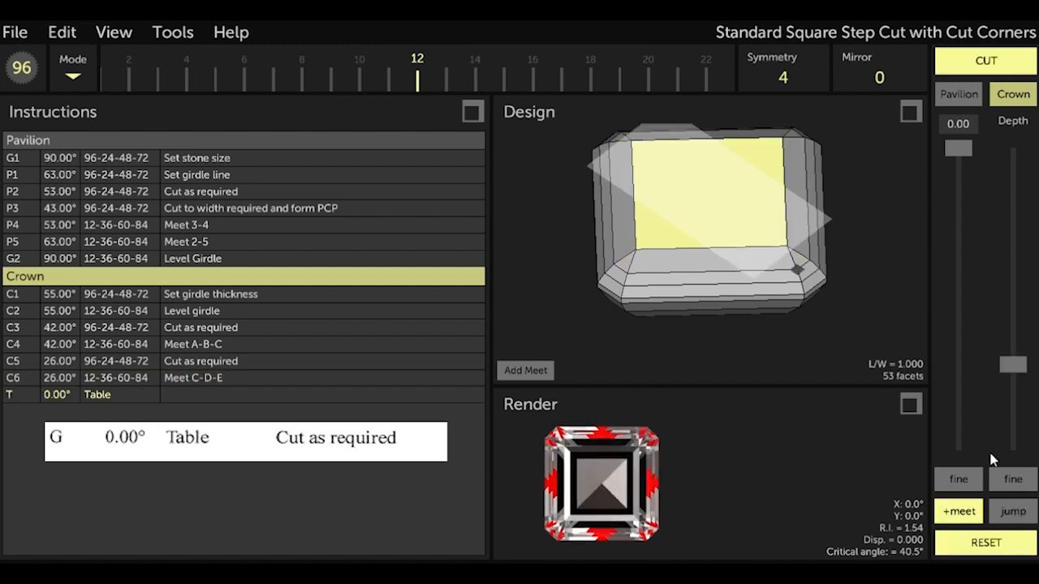
pyautogui.click(987, 62)
# Add the instruction "Cut as required" to the 0° table tier.
pyautogui.click(243, 396)
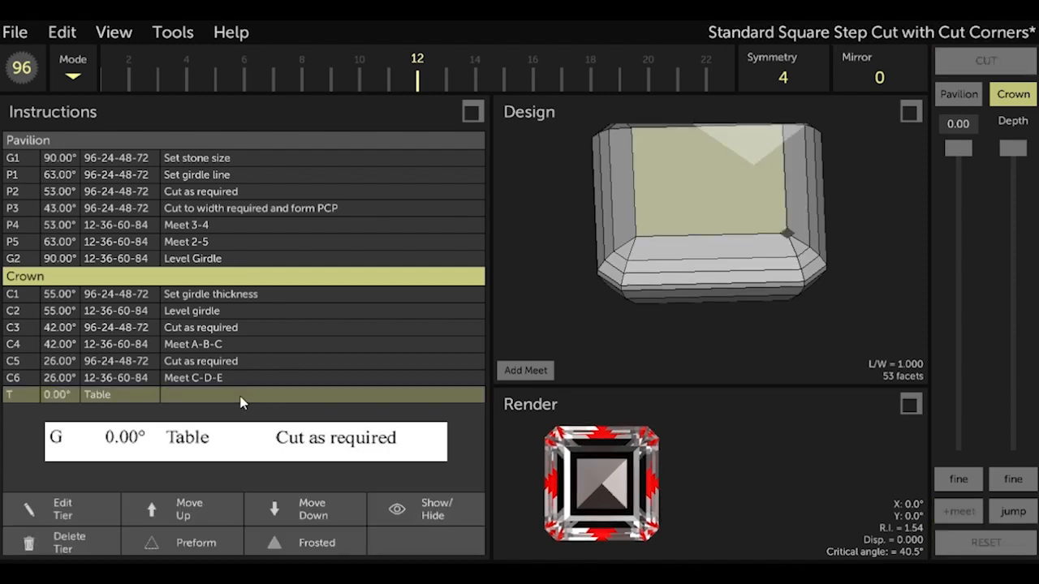
pyautogui.write('Cut as required')
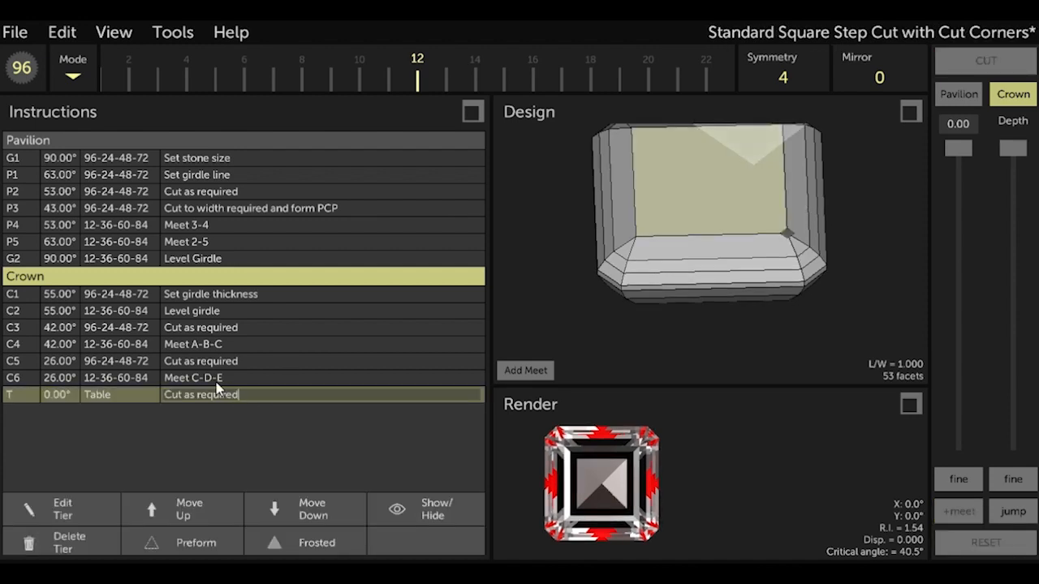
pyautogui.press('Return')
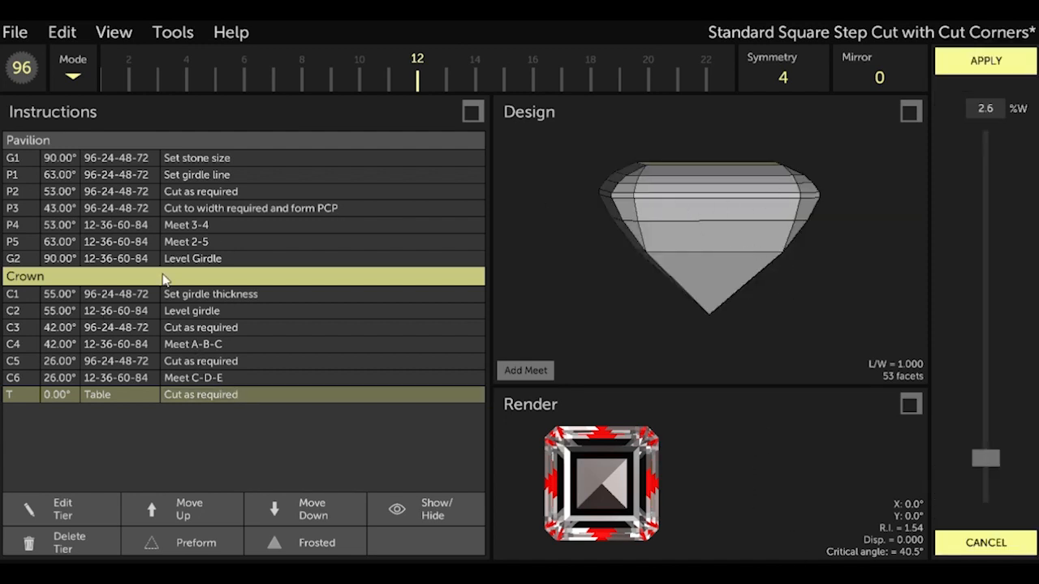
# Resize the girdle of the step cut design to 2.9 %W and apply the change.
pyautogui.click(53, 37)
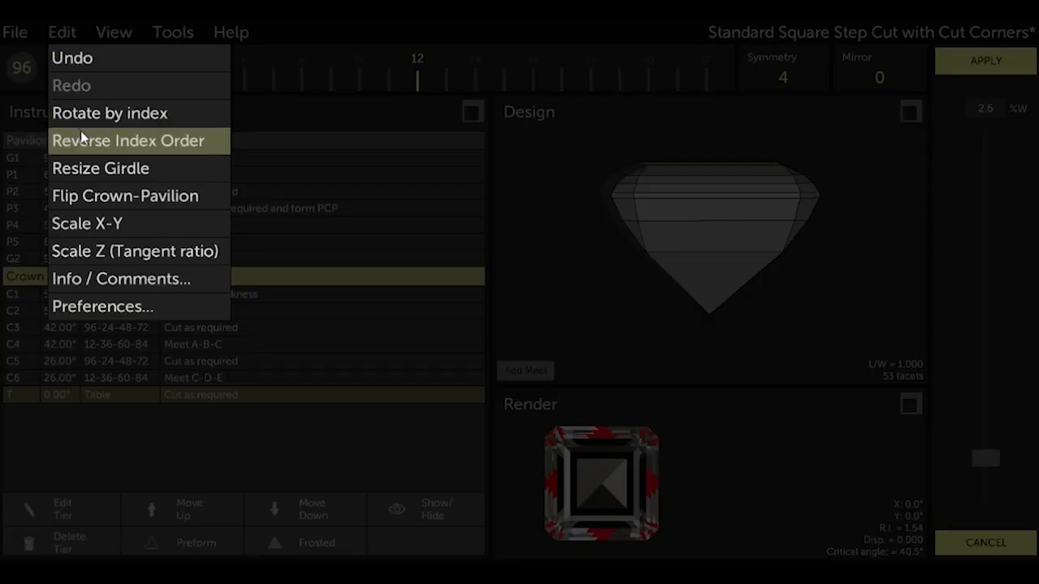
pyautogui.click(99, 170)
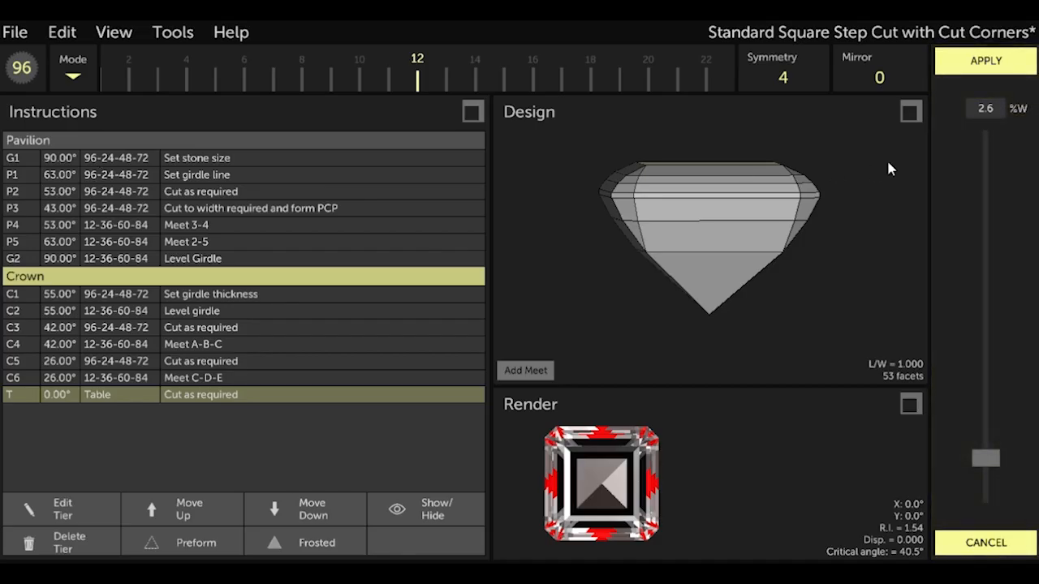
pyautogui.moveTo(990, 457); pyautogui.dragTo(966, 444)
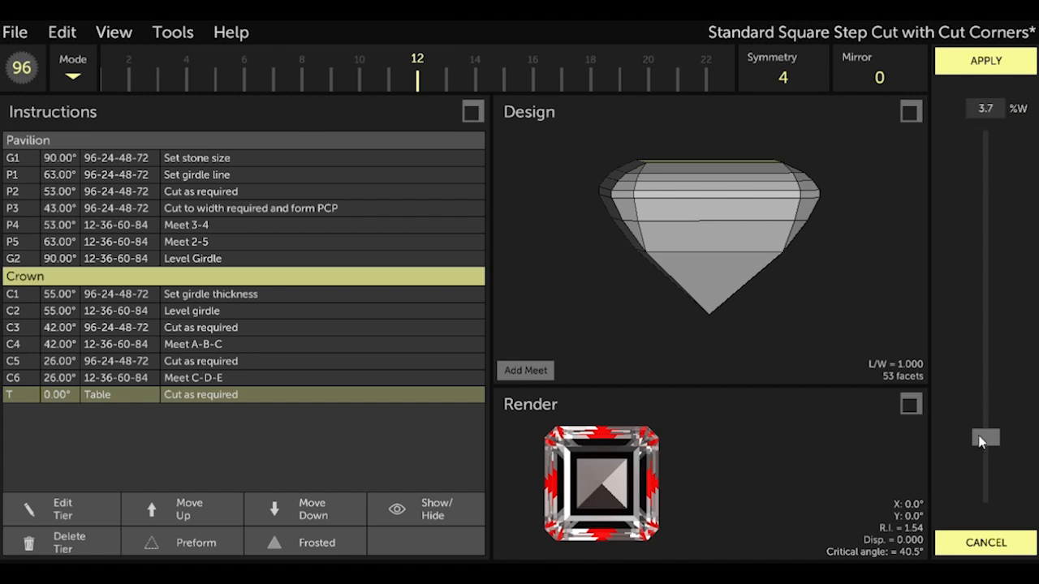
pyautogui.moveTo(982, 437); pyautogui.dragTo(980, 444)
pyautogui.scroll(1, 843, 307)
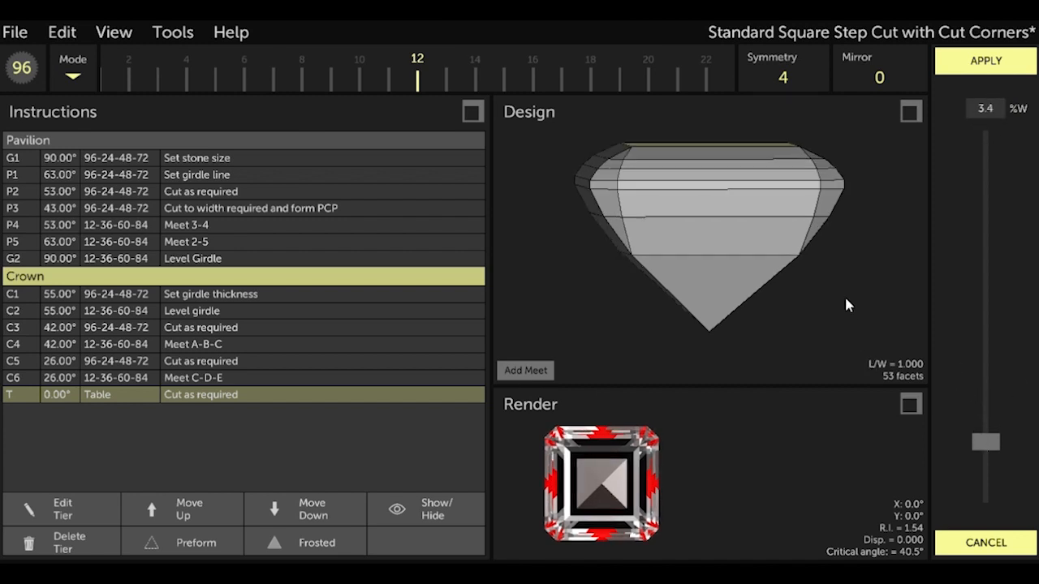
pyautogui.scroll(1, 848, 296)
pyautogui.moveTo(995, 440); pyautogui.dragTo(991, 457)
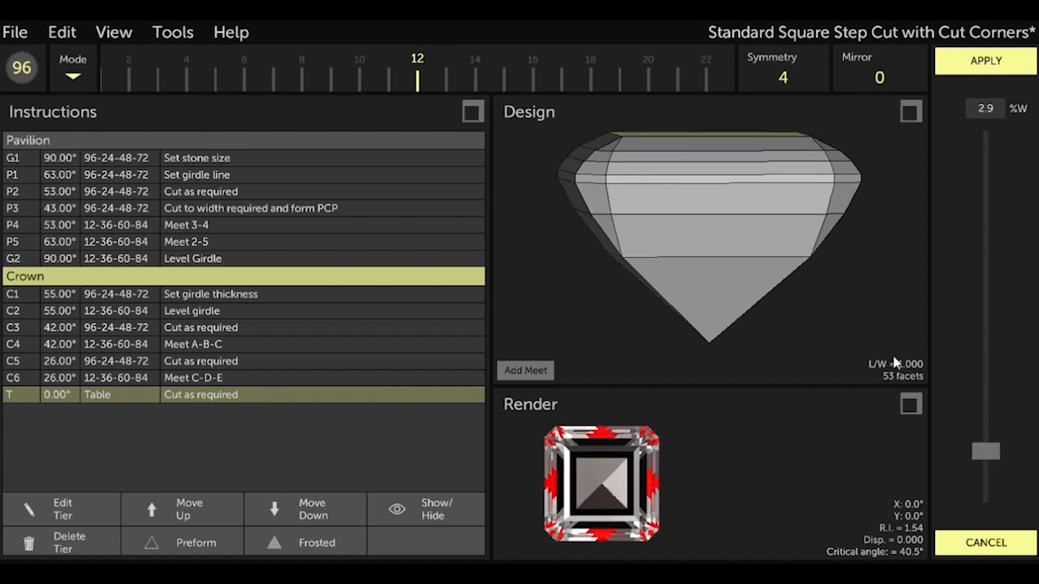
pyautogui.scroll(-1, 828, 295)
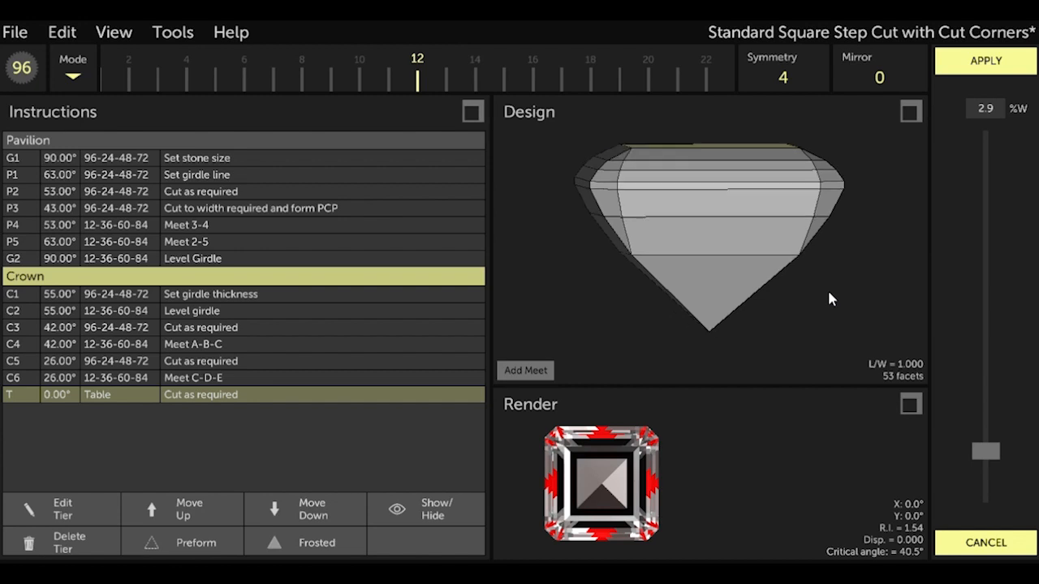
pyautogui.moveTo(728, 218); pyautogui.dragTo(718, 200)
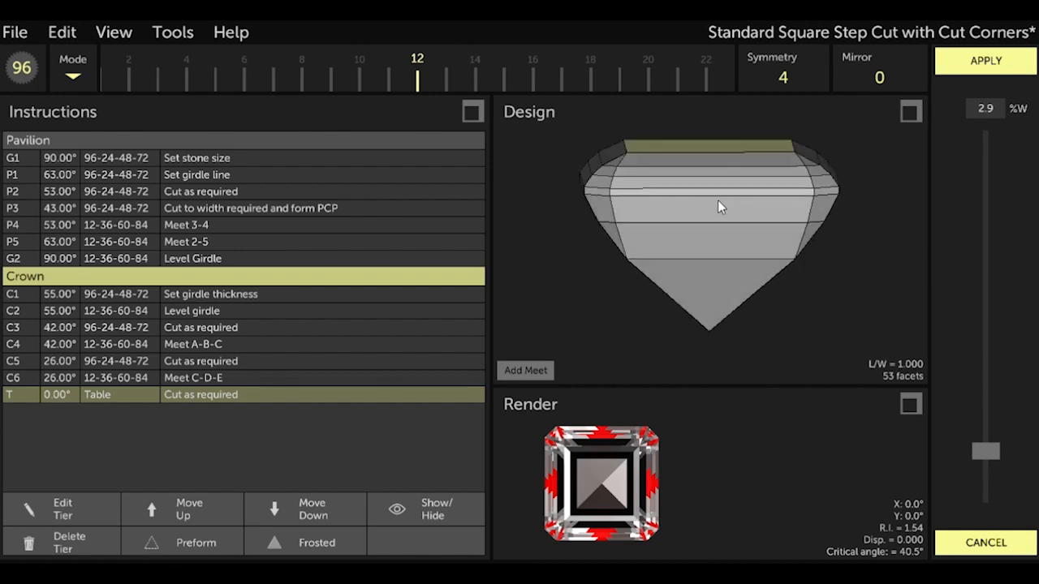
pyautogui.click(998, 55)
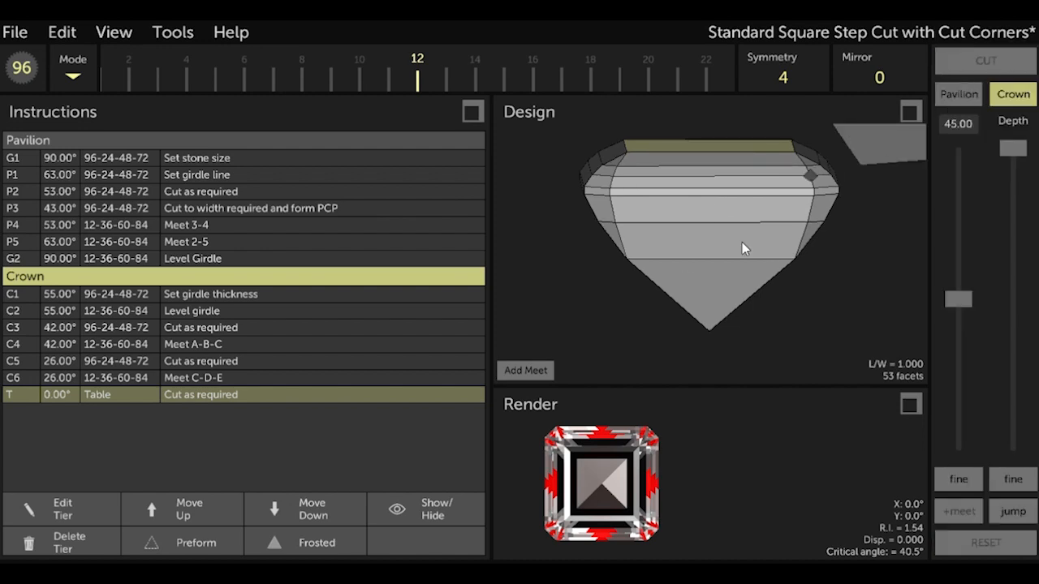
# Save the finished step cut design and open its printable version.
pyautogui.click(14, 34)
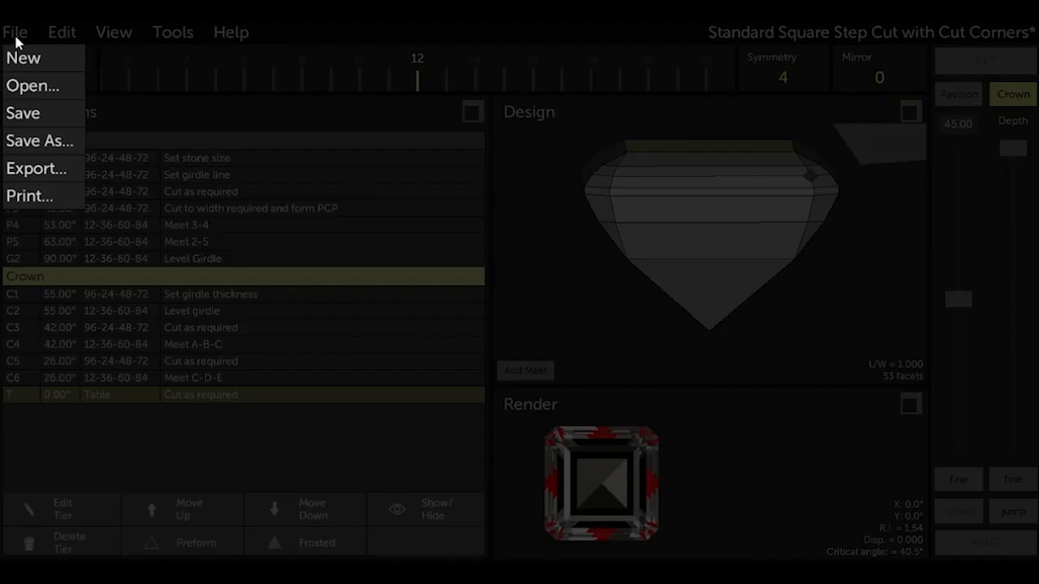
pyautogui.click(19, 115)
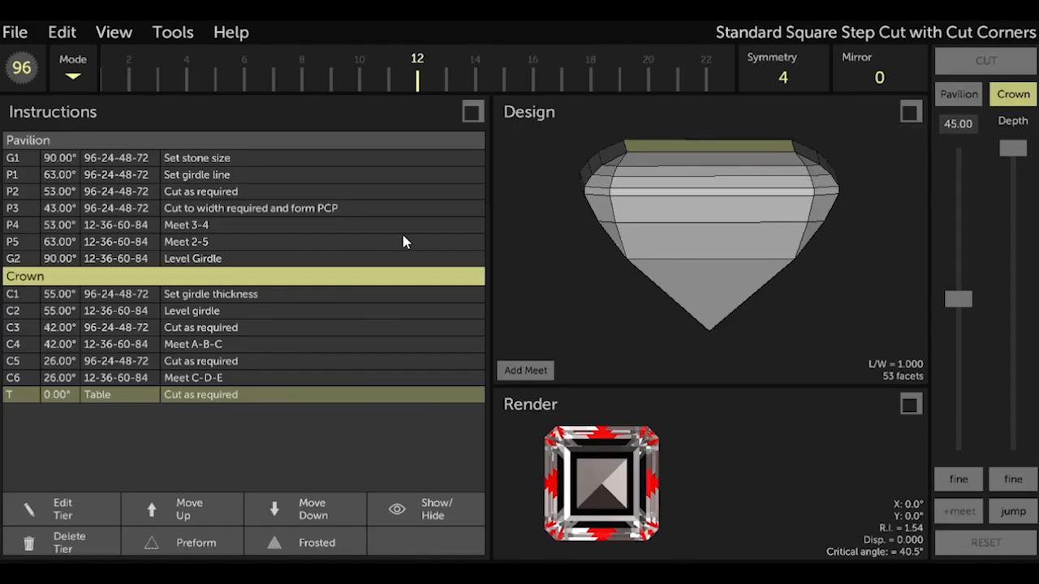
pyautogui.click(17, 34)
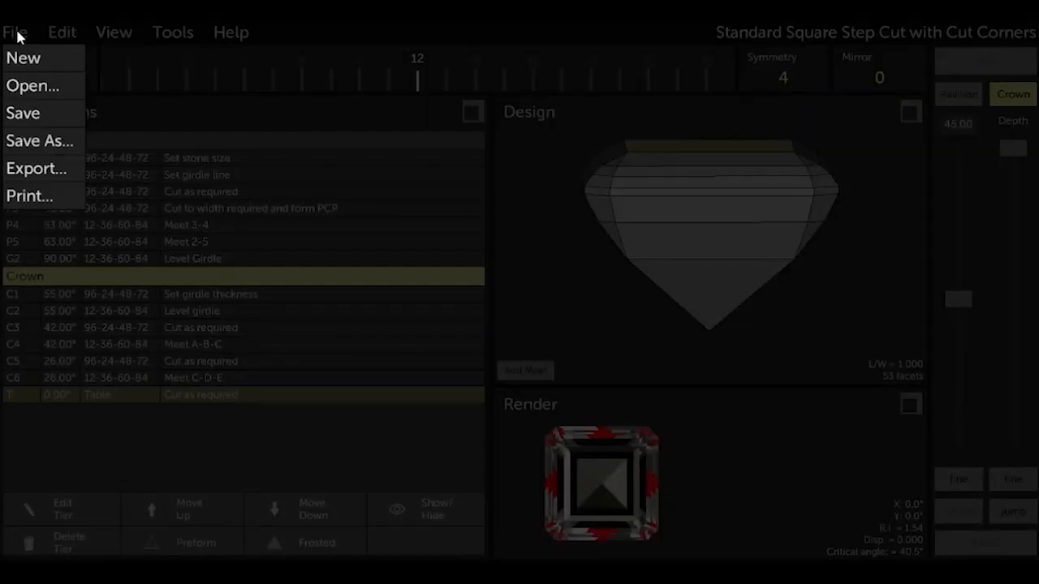
pyautogui.click(62, 209)
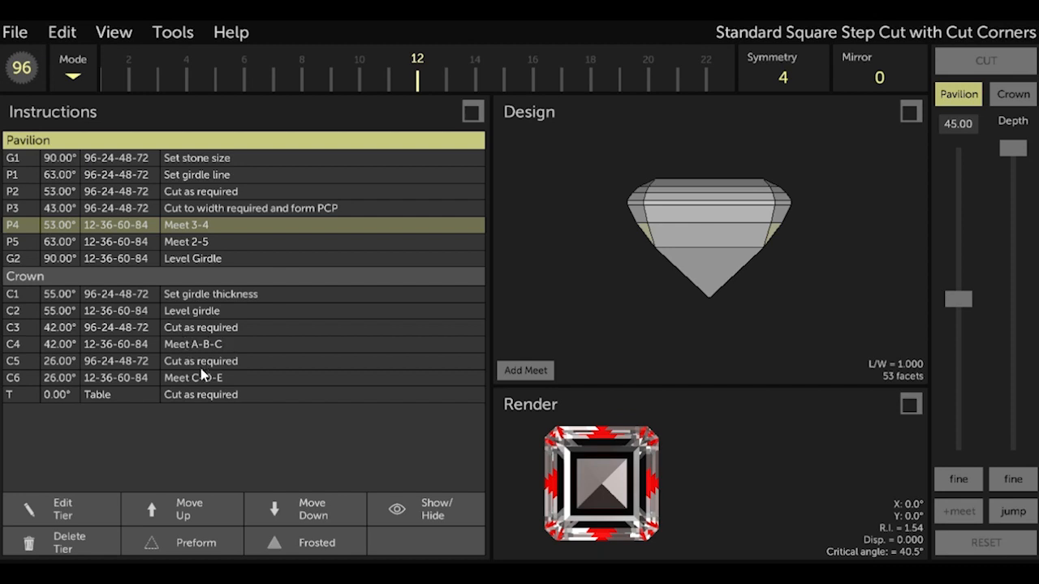
# Change the instruction of pavilion tier P4 to "Meet P2-P3".
pyautogui.doubleClick(186, 228)
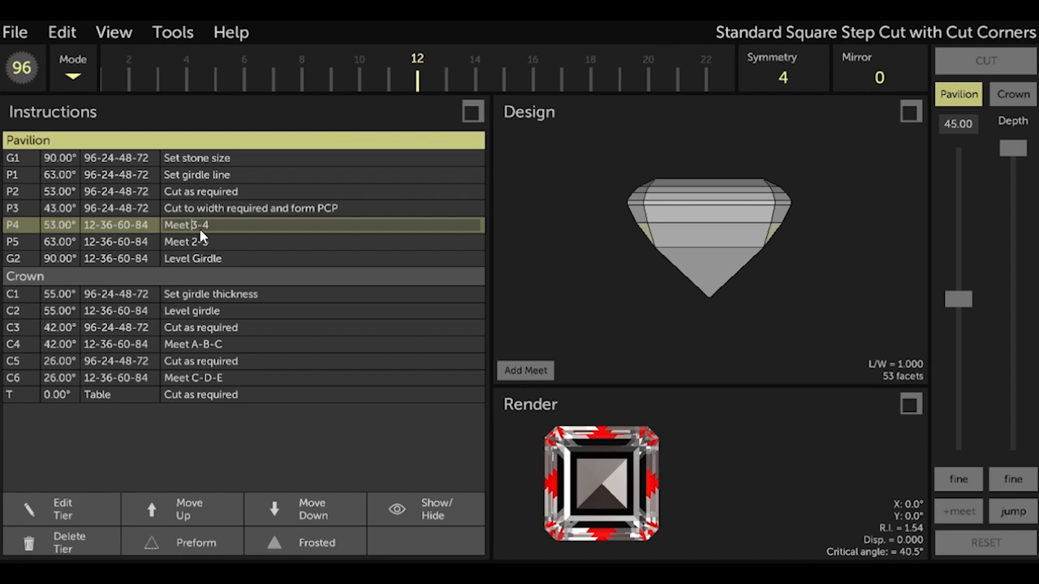
pyautogui.write('P2-P3')
pyautogui.press('BackSpace')
pyautogui.press('BackSpace')
pyautogui.press('BackSpace')
# Change the instruction of pavilion tier P5 to "Meet P1-P4".
pyautogui.click(202, 246)
pyautogui.click(203, 249)
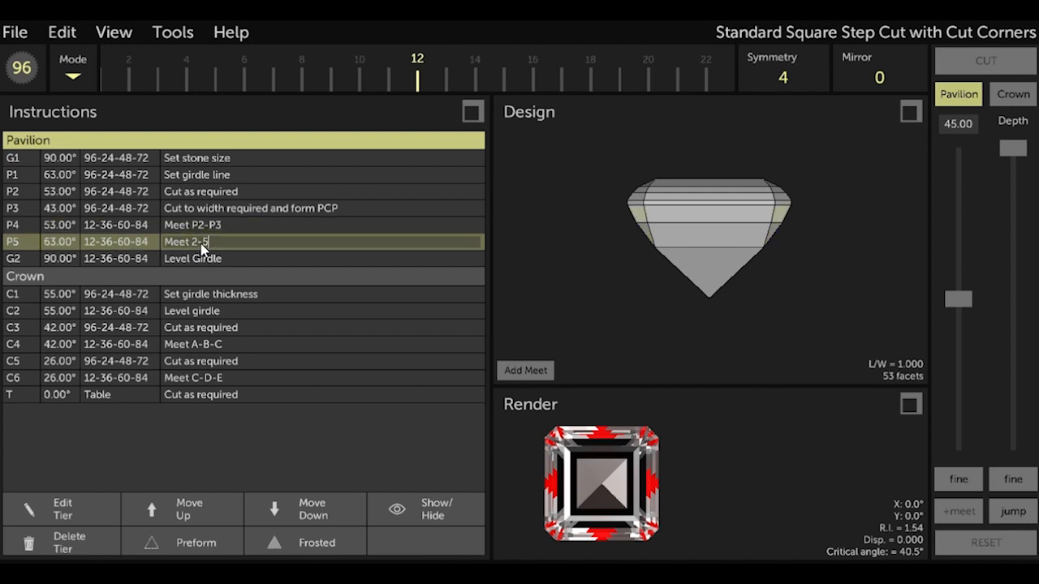
pyautogui.press('BackSpace')
pyautogui.press('BackSpace')
pyautogui.click(234, 254)
pyautogui.click(230, 245)
pyautogui.click(230, 250)
pyautogui.press('BackSpace')
pyautogui.write('P1-P4')
pyautogui.click(243, 258)
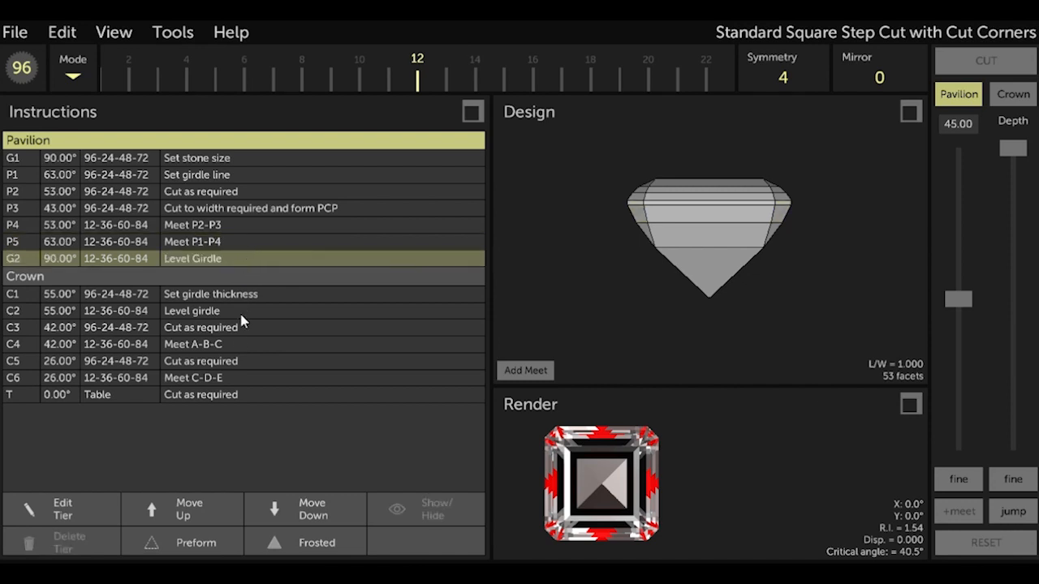
# Change the instruction of crown tier C4 to "Meet C1-C2-C3".
pyautogui.click(237, 345)
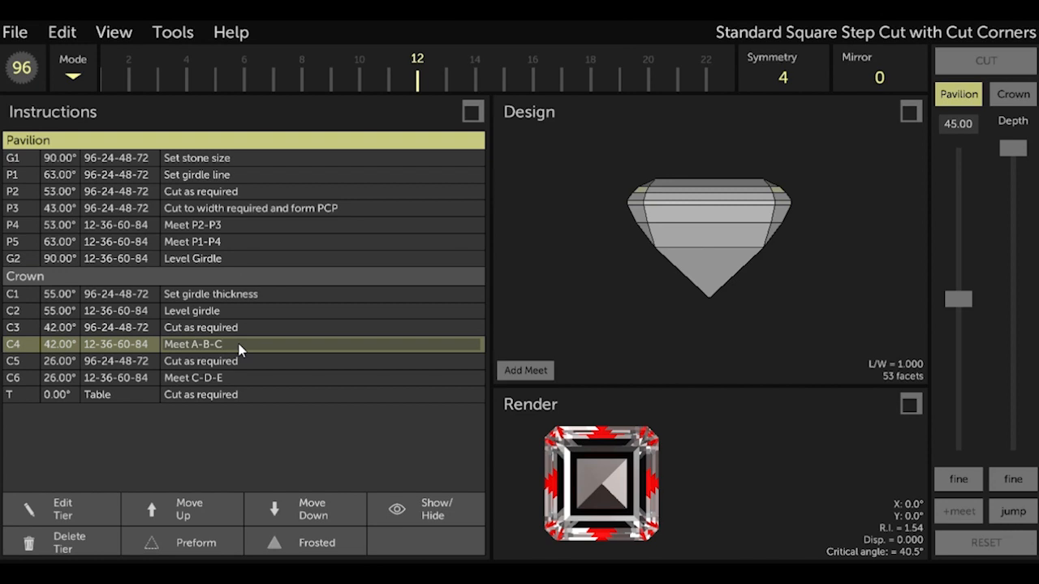
pyautogui.press('BackSpace')
pyautogui.press('BackSpace')
pyautogui.press('BackSpace')
pyautogui.press('BackSpace')
pyautogui.press('BackSpace')
pyautogui.write('C1-C2-C3')
# Change the instruction of crown tier C6 to "Meet C3-C4-C5" and save the design.
pyautogui.click(213, 378)
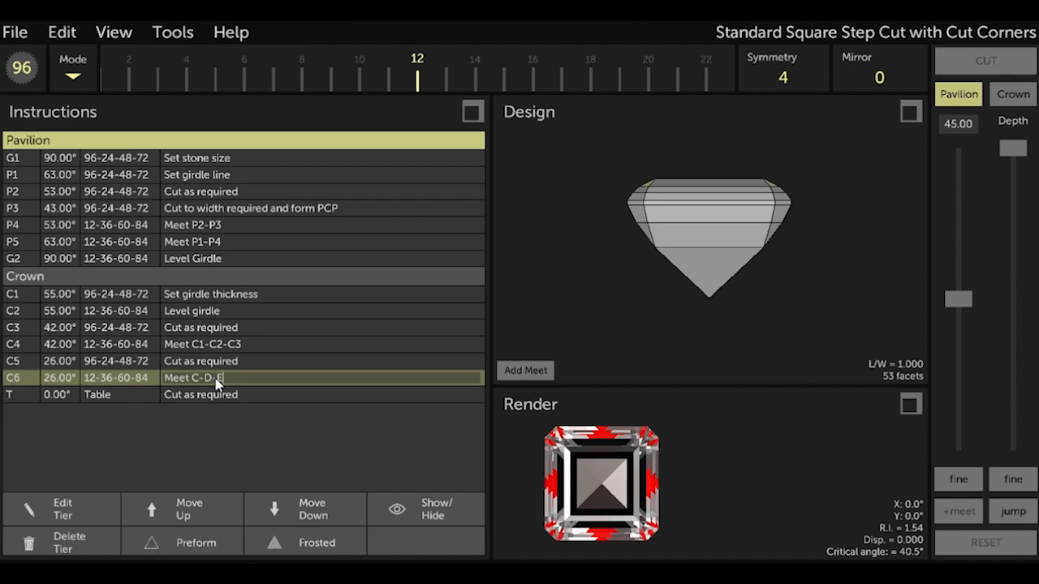
pyautogui.press('BackSpace')
pyautogui.press('BackSpace')
pyautogui.press('BackSpace')
pyautogui.press('BackSpace')
pyautogui.click(266, 398)
pyautogui.click(257, 381)
pyautogui.click(257, 383)
pyautogui.write('3-C4-C5')
pyautogui.press('Return')
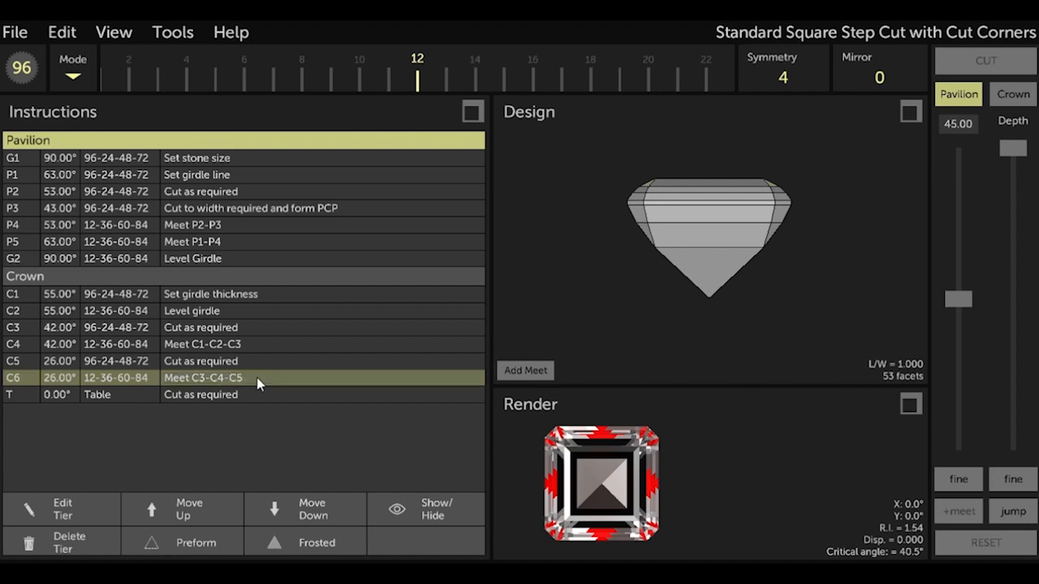
pyautogui.click(14, 34)
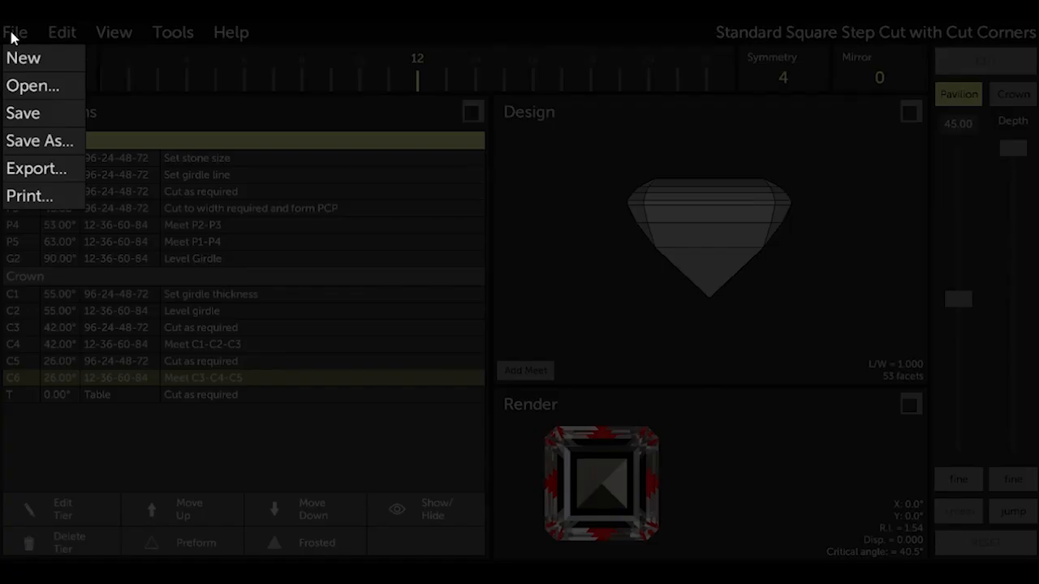
pyautogui.click(26, 113)
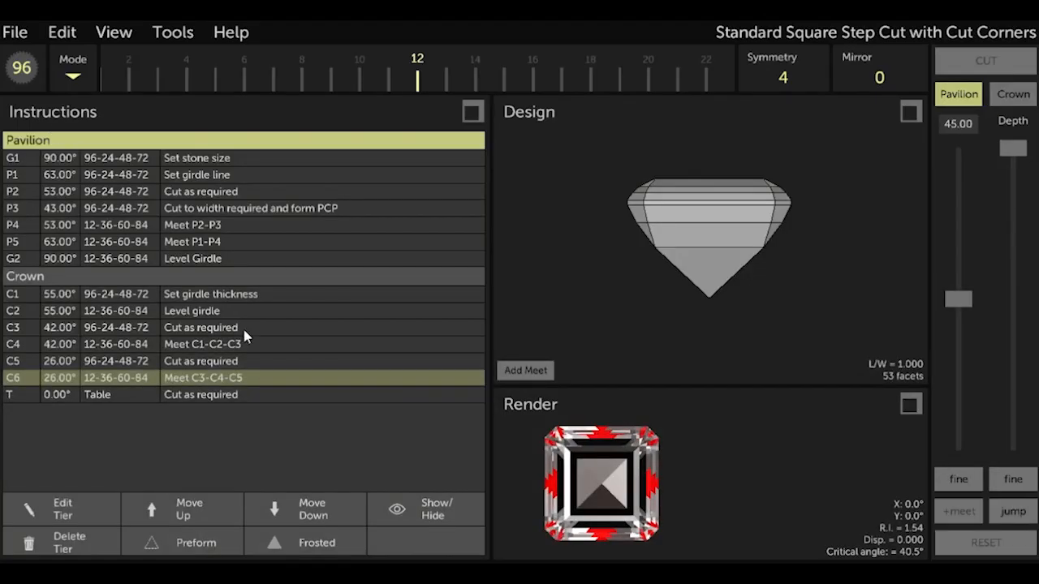
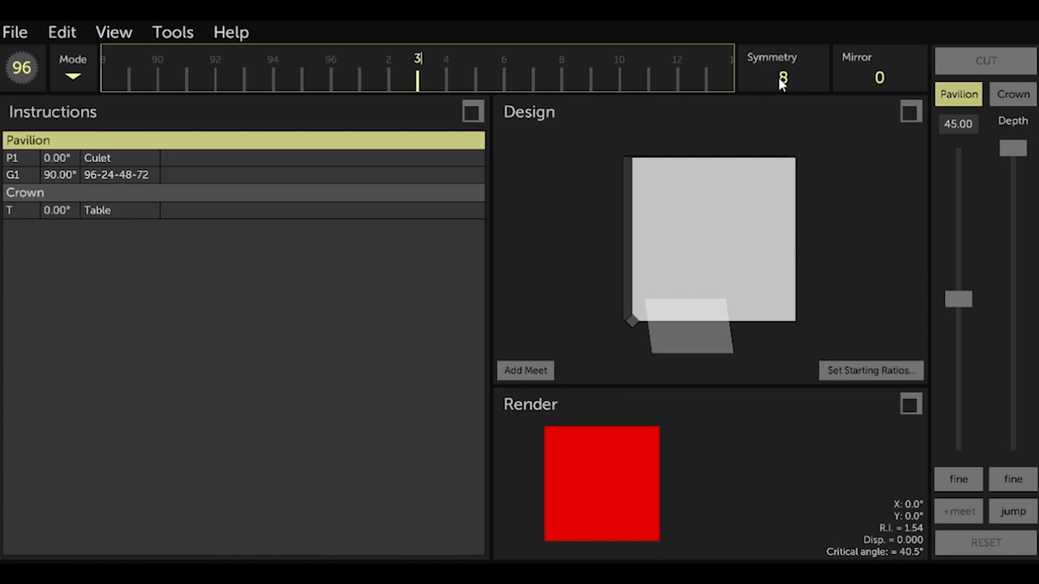
# Cut a 43° pavilion tier from index 3 with 16-fold symmetry, deep enough for all facets to meet at a centre point.
pyautogui.click(772, 85)
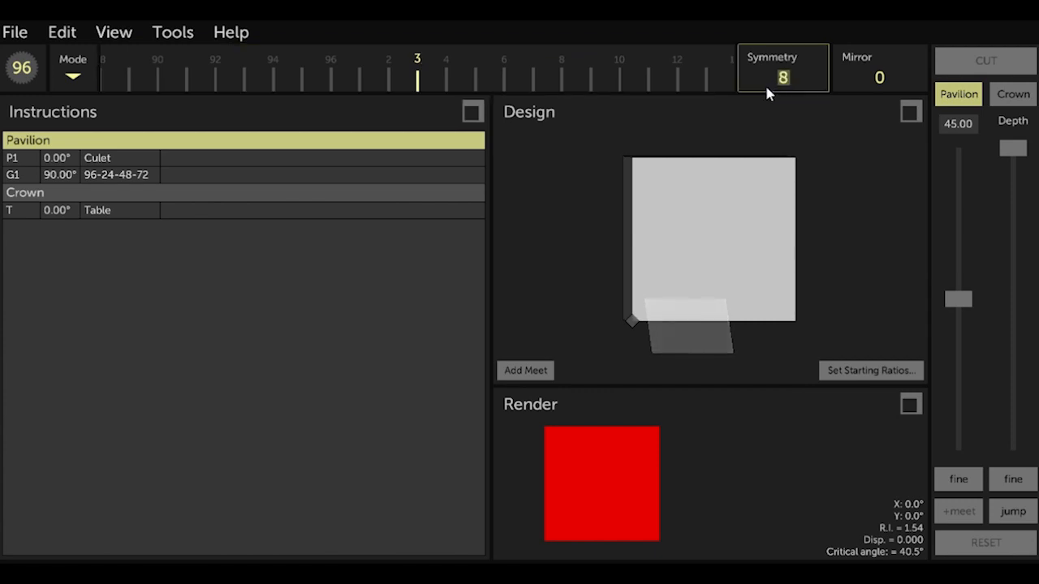
pyautogui.write('16')
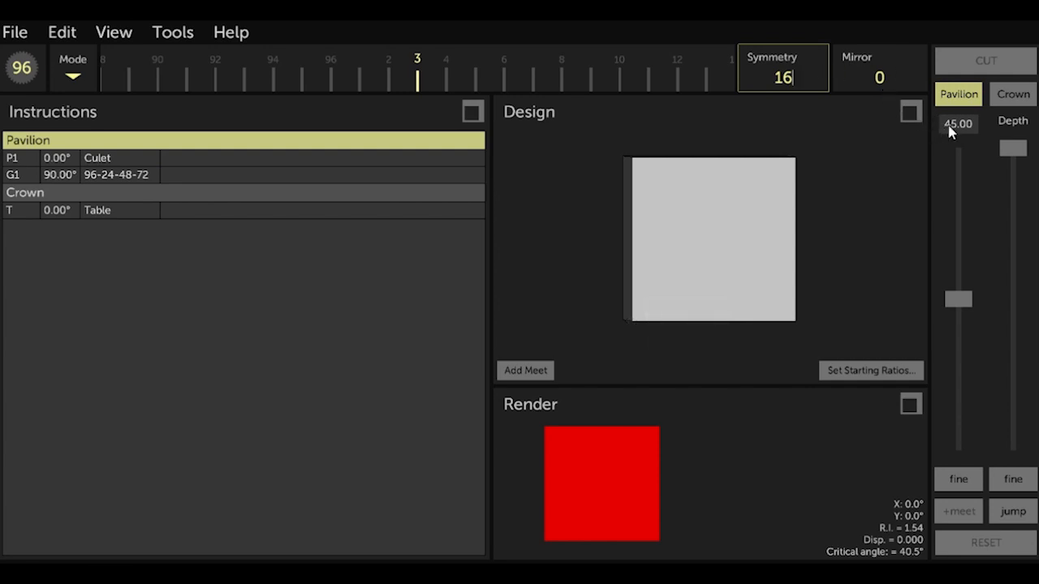
pyautogui.click(950, 128)
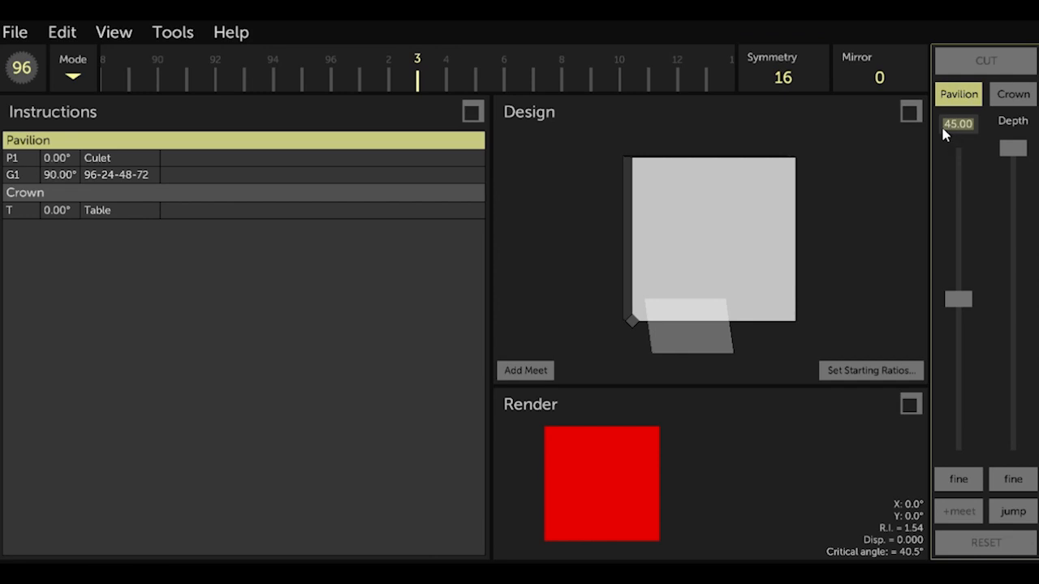
pyautogui.write('43')
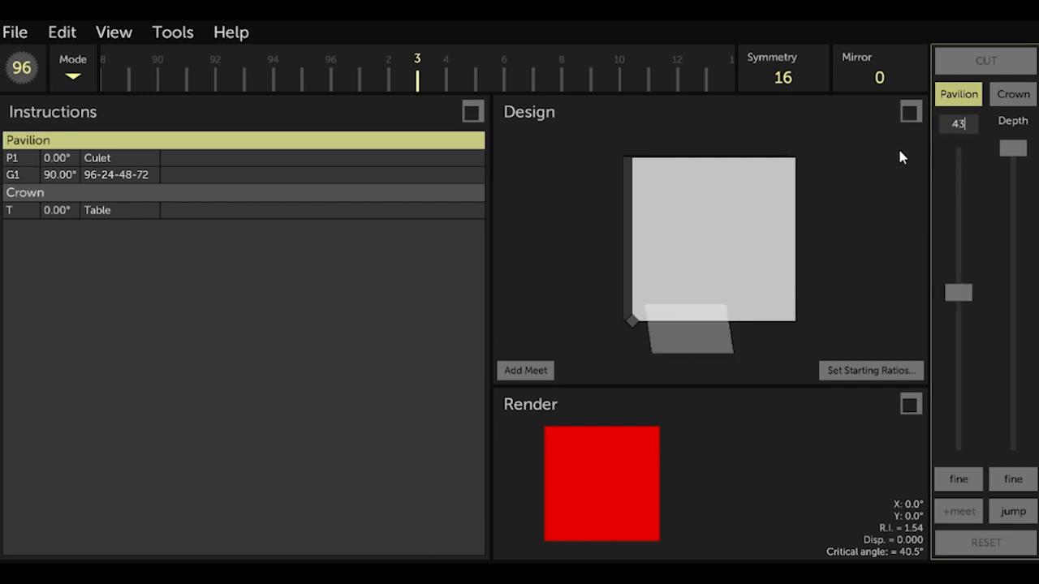
pyautogui.moveTo(1014, 149); pyautogui.dragTo(1004, 364)
pyautogui.moveTo(783, 271); pyautogui.dragTo(776, 244)
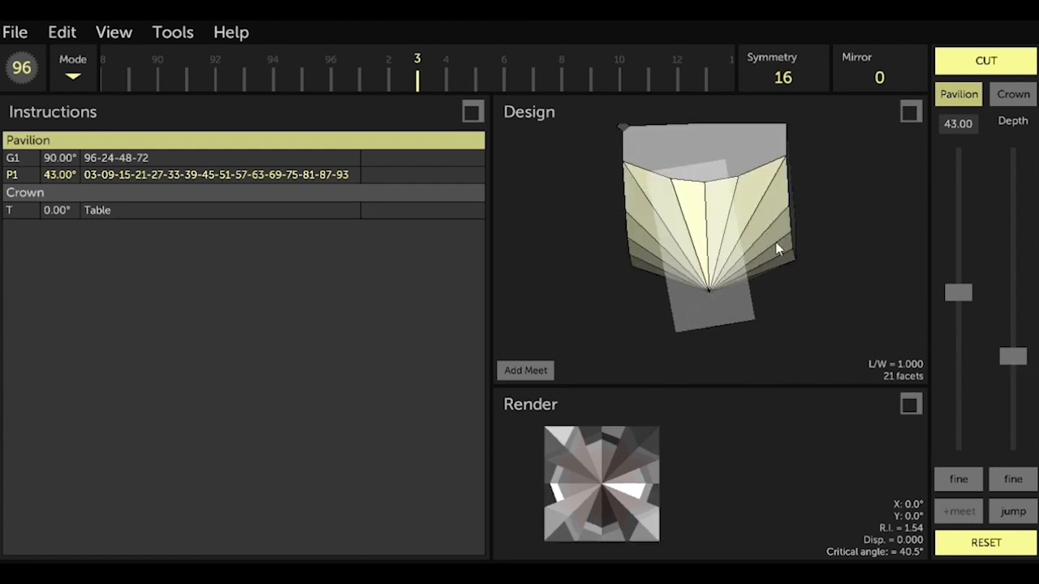
pyautogui.moveTo(997, 357); pyautogui.dragTo(1004, 325)
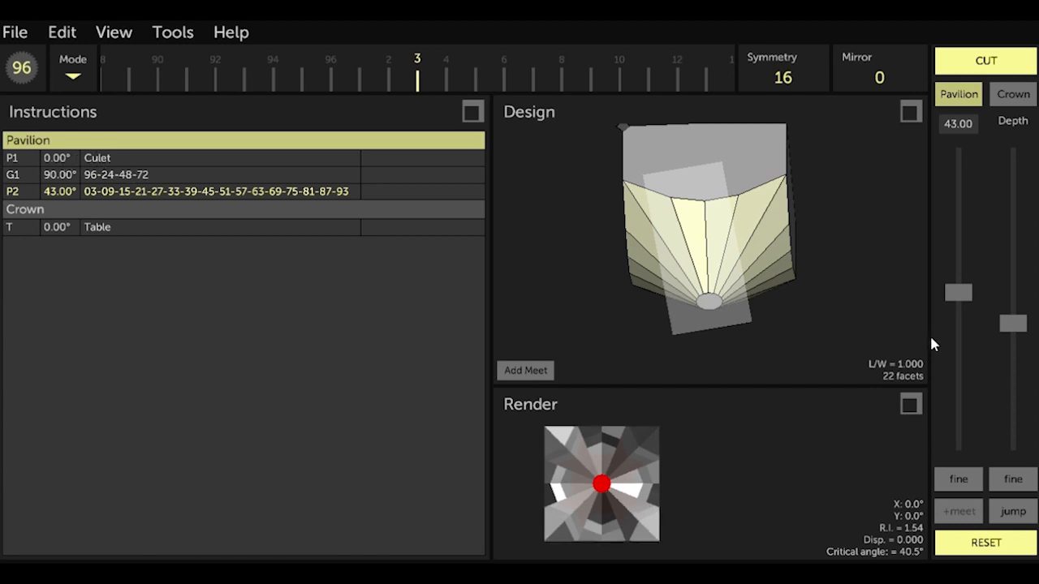
pyautogui.moveTo(1021, 322); pyautogui.dragTo(999, 345)
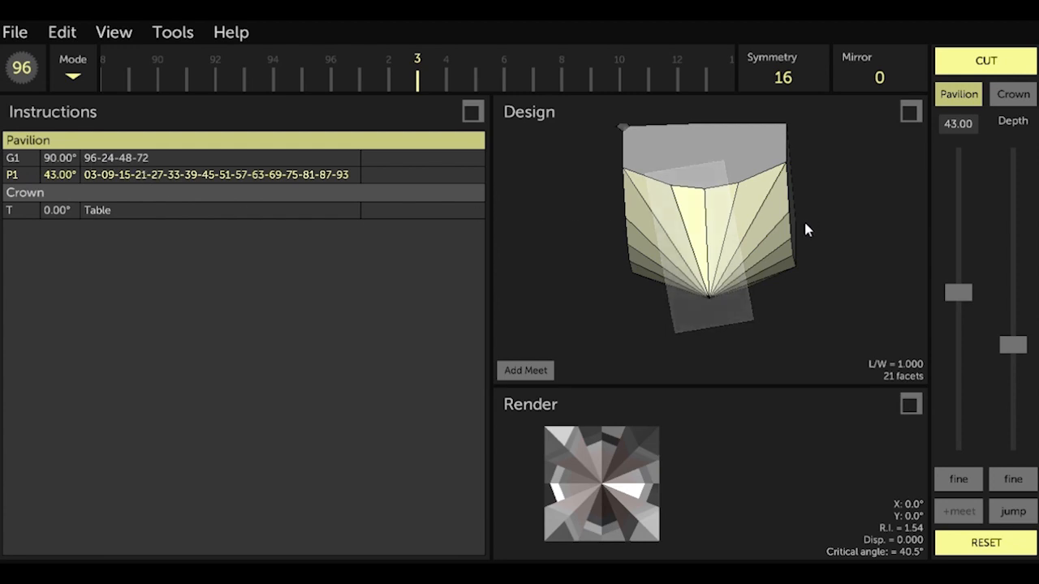
pyautogui.click(960, 65)
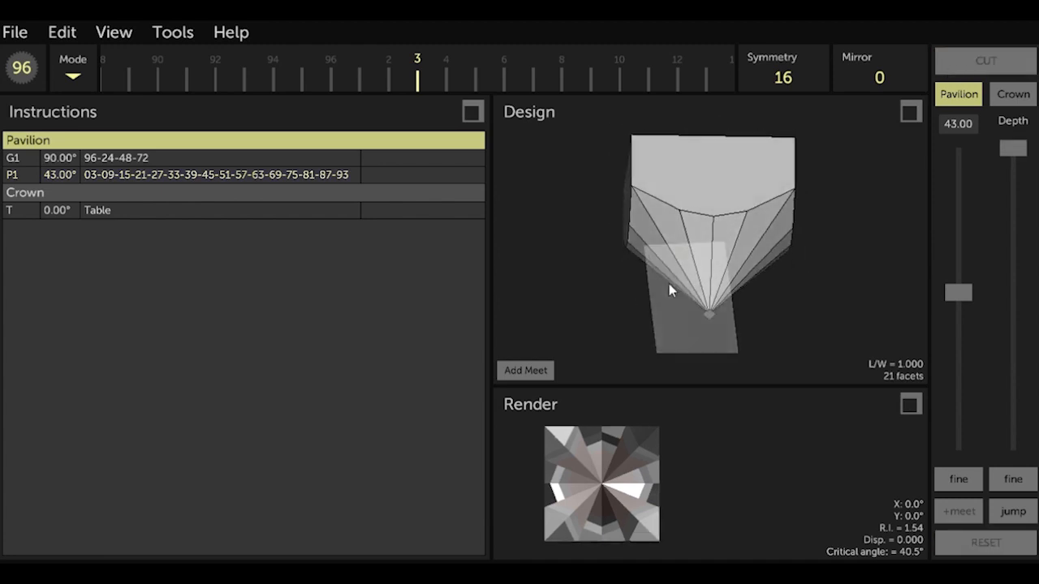
# Add the instruction "Form TCP" to the 43° pavilion tier and save the design as "Standard Round Brilliant with Faceted Girdle".
pyautogui.click(403, 176)
pyautogui.click(402, 177)
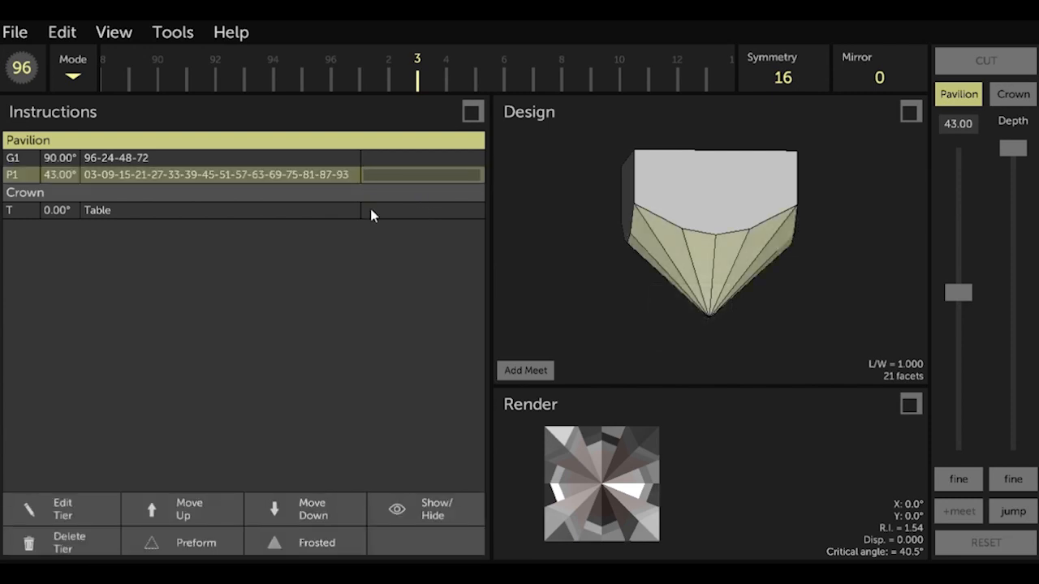
pyautogui.write('Form TCP')
pyautogui.press('Return')
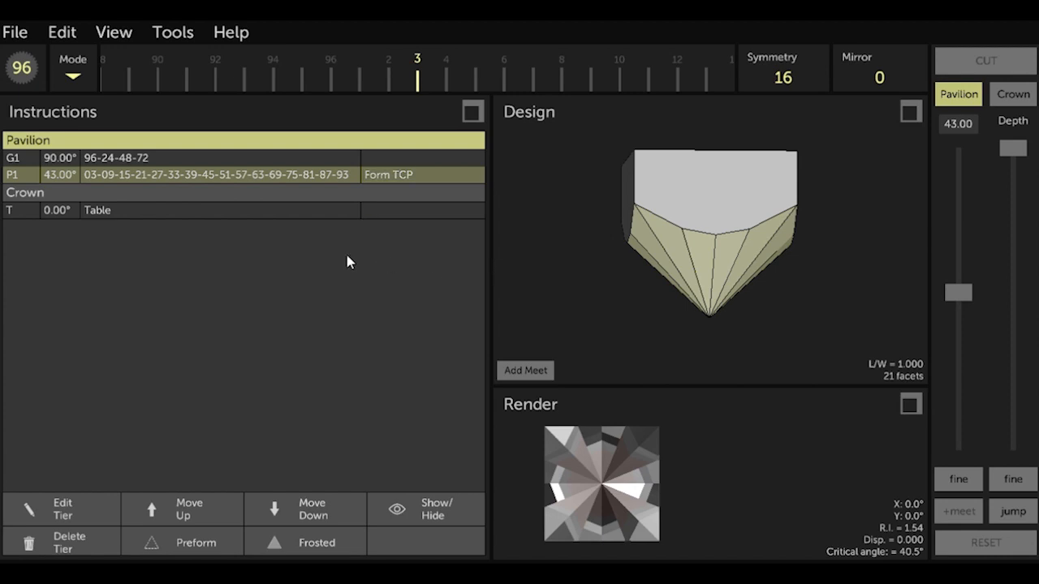
pyautogui.click(12, 36)
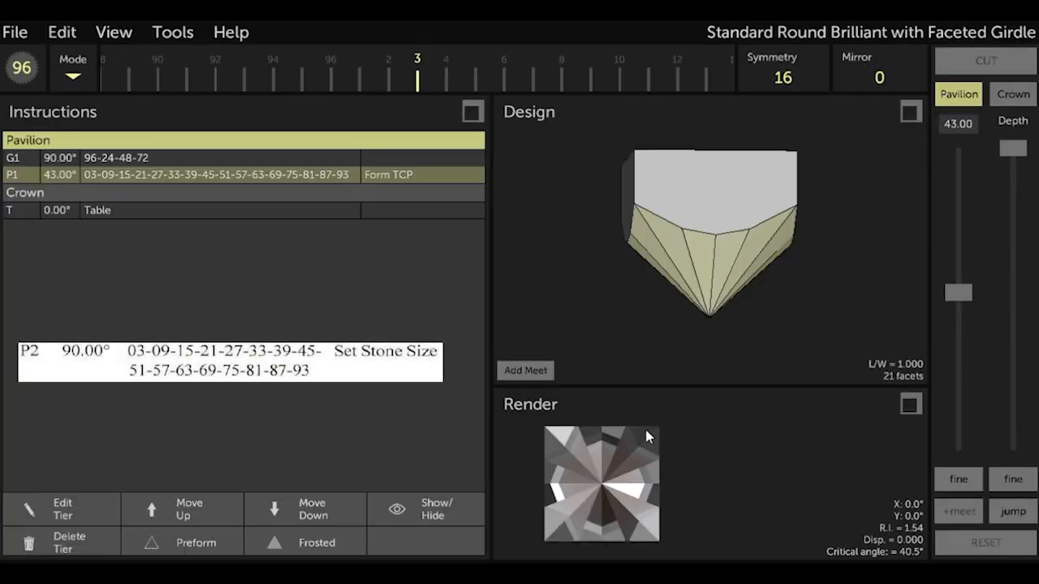
# Cut a 90° girdle tier from index 3 with 16-fold symmetry, deep enough for its facets to meet the P1 facets all around.
pyautogui.moveTo(670, 279); pyautogui.dragTo(692, 286)
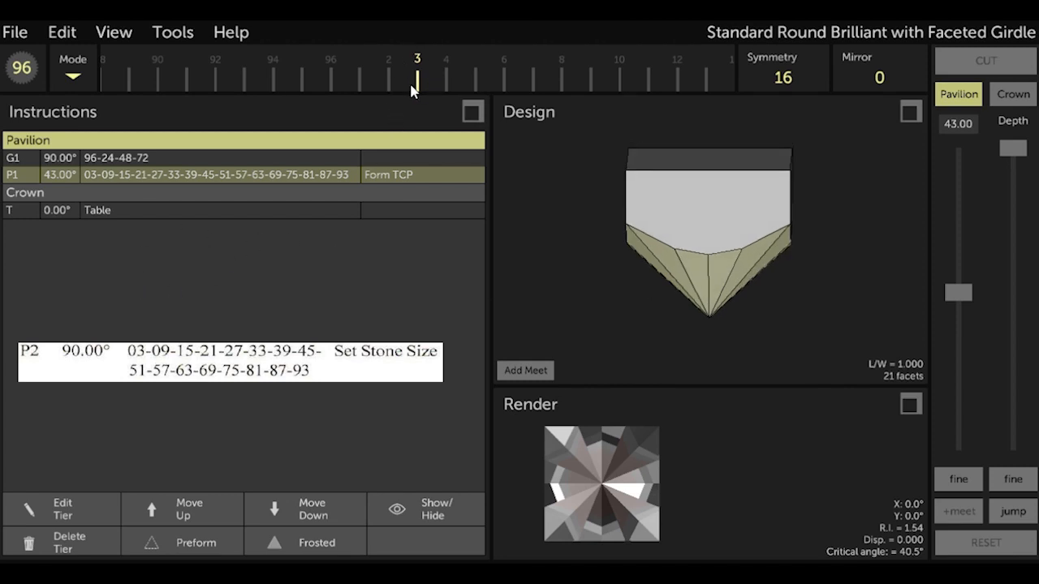
pyautogui.click(958, 126)
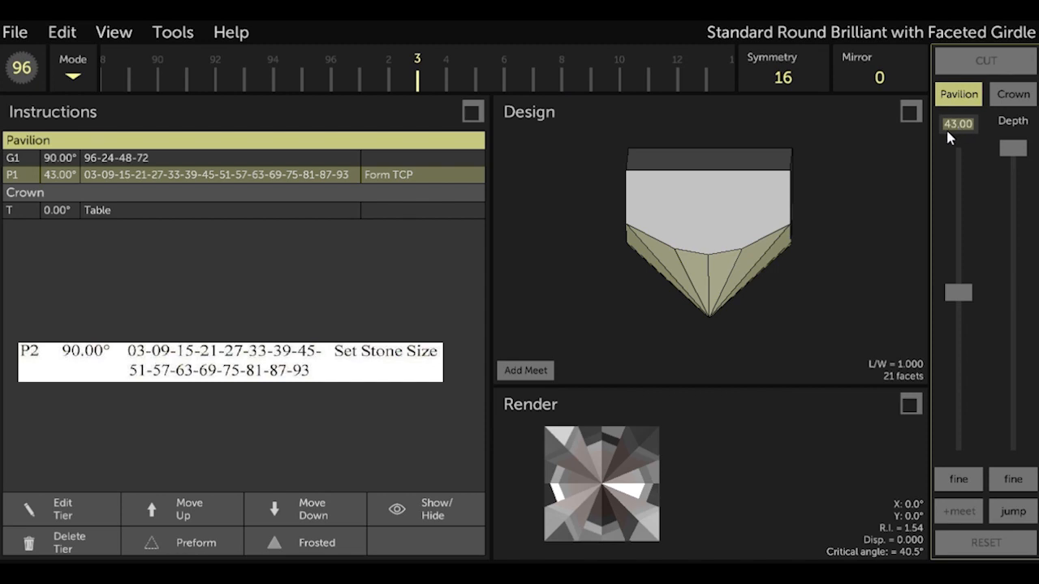
pyautogui.write('90')
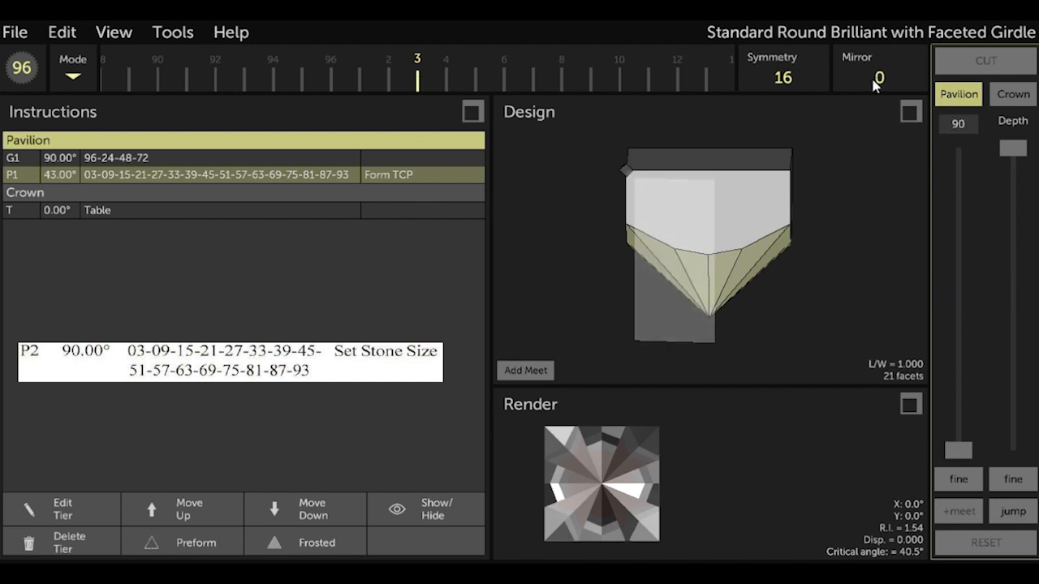
pyautogui.click(1013, 513)
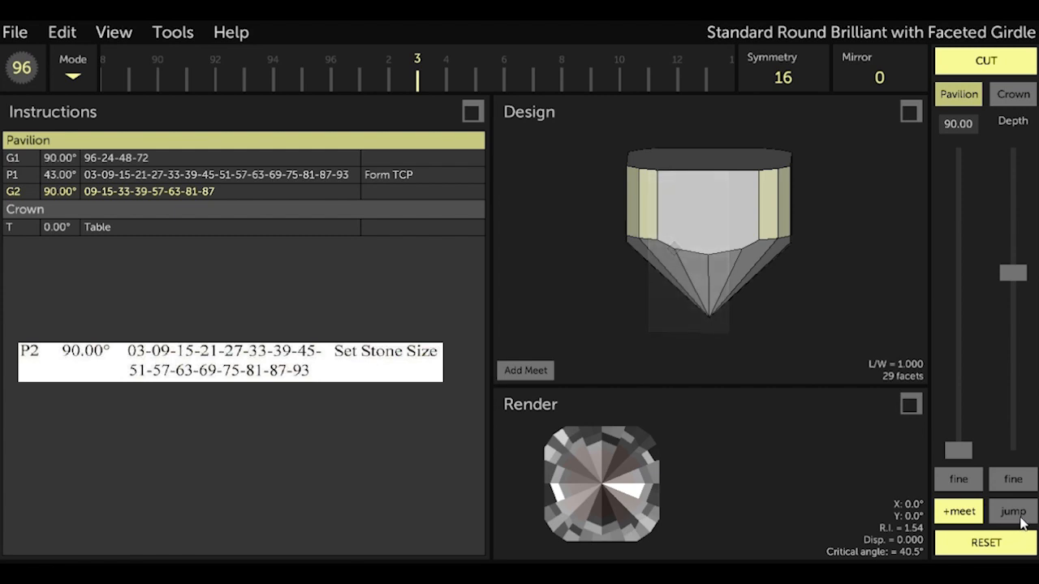
pyautogui.click(1021, 520)
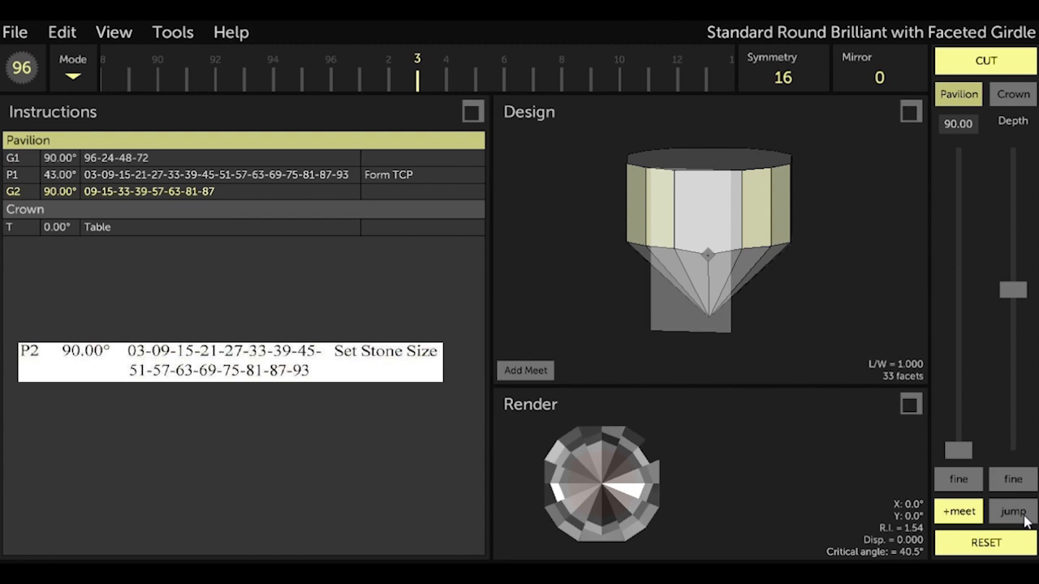
pyautogui.click(1025, 520)
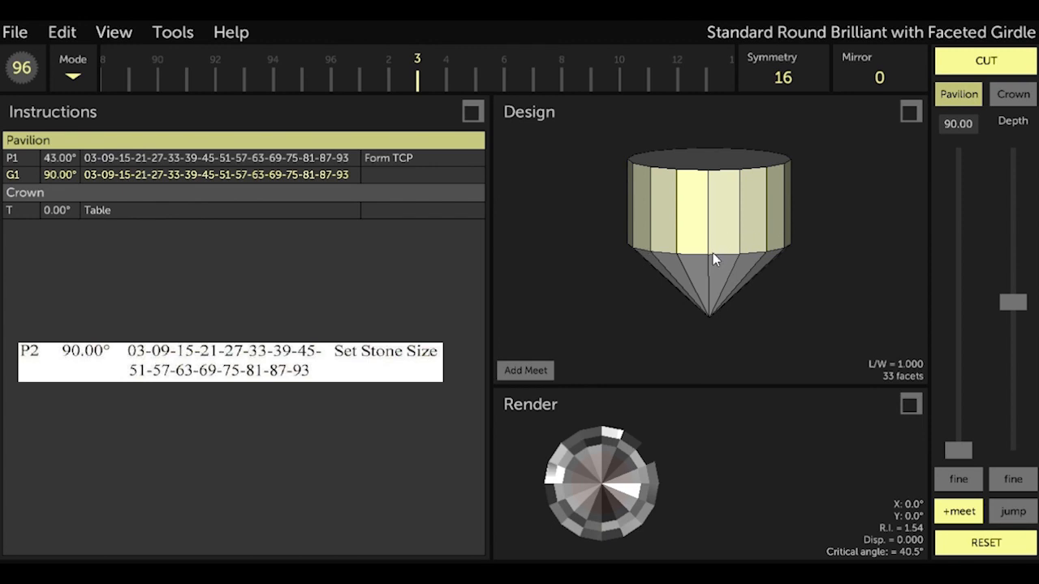
pyautogui.click(971, 65)
# Add the instruction "Set stone size" to the 90° girdle tier and save the design.
pyautogui.click(409, 180)
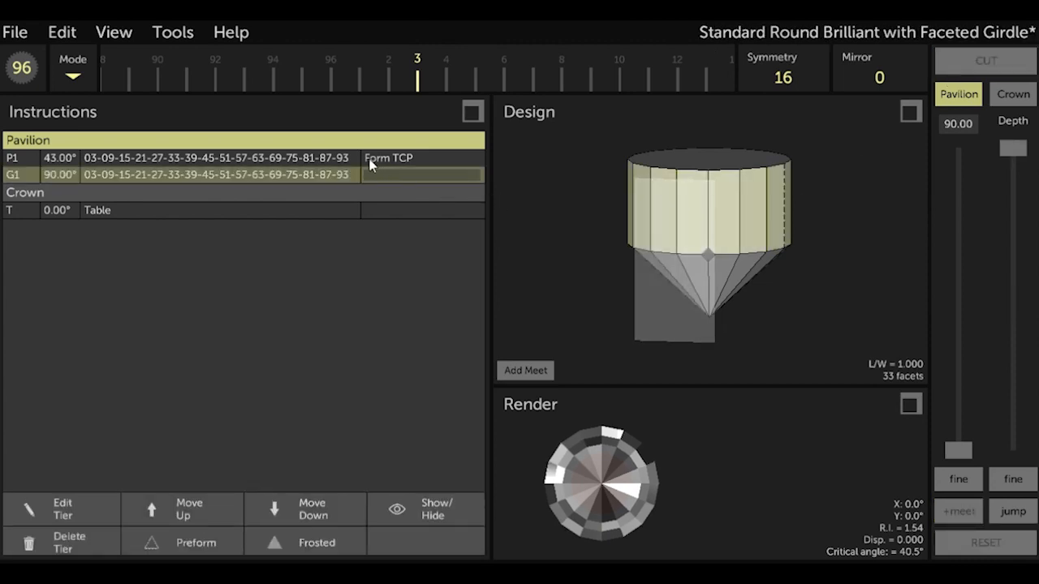
pyautogui.write('Set stone size')
pyautogui.press('Return')
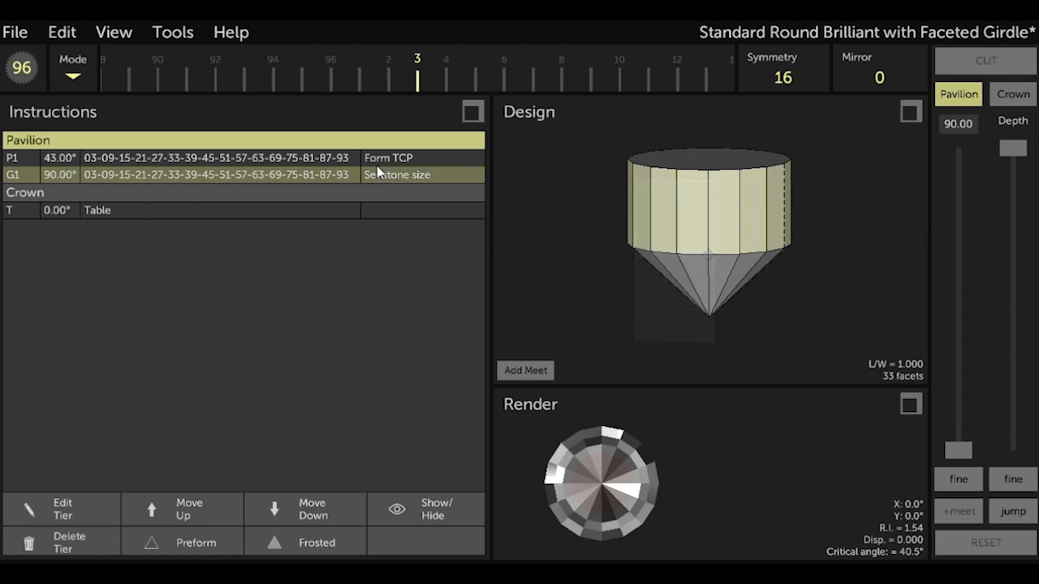
pyautogui.hotkey('ctrl', 's')
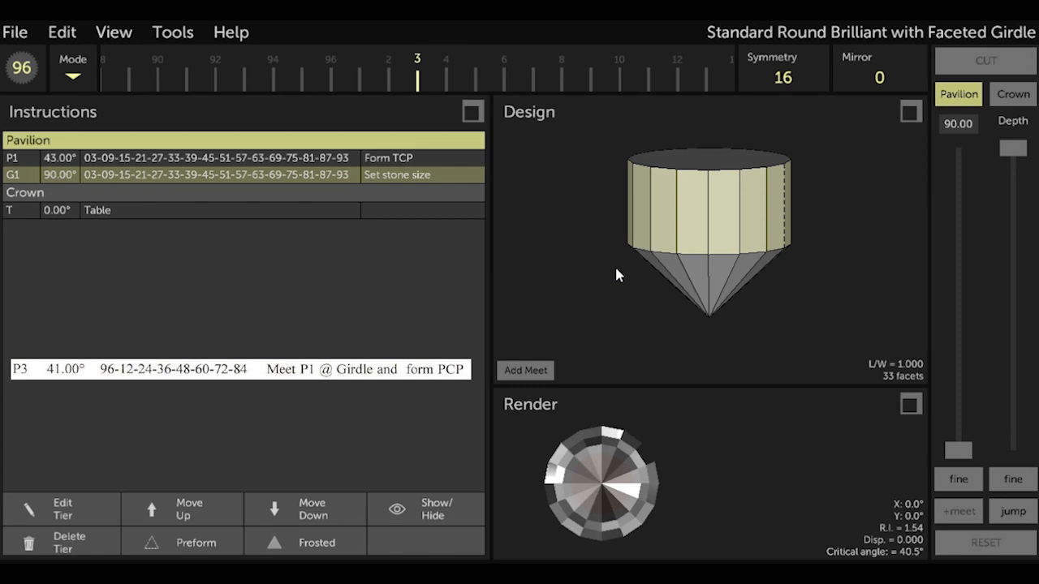
# Cut a 41° pavilion tier from index 96 with 8-fold symmetry to the girdle meet, with the instruction "Meet P1 at girdle and form PCP".
pyautogui.click(957, 126)
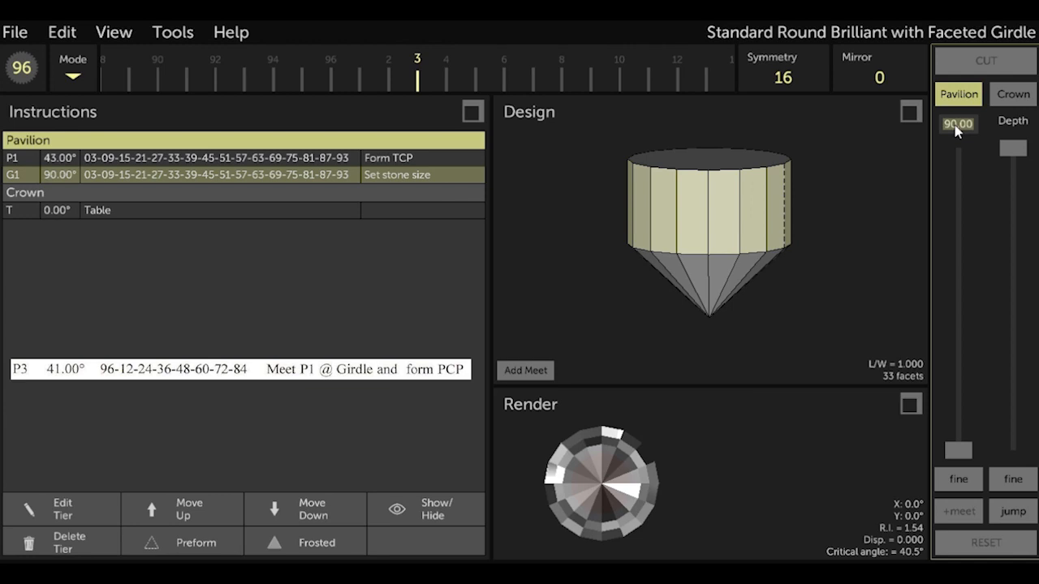
pyautogui.write('41')
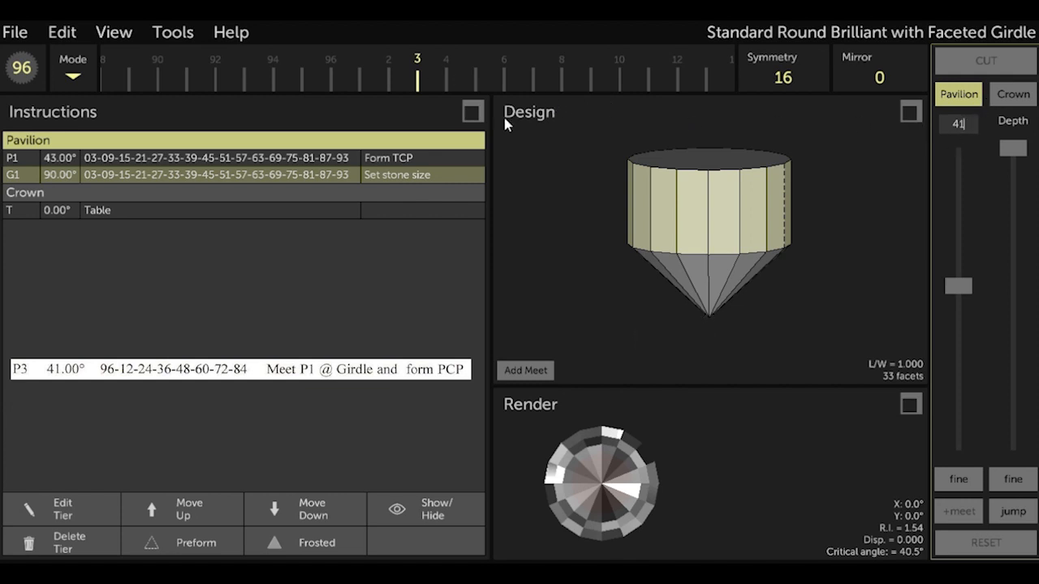
pyautogui.click(418, 80)
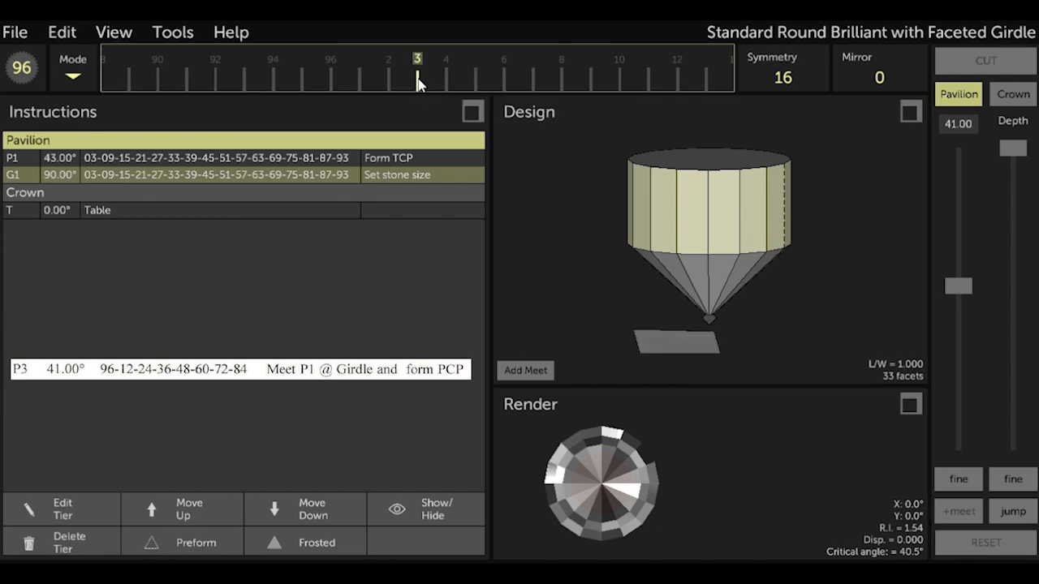
pyautogui.scroll(3, 418, 81)
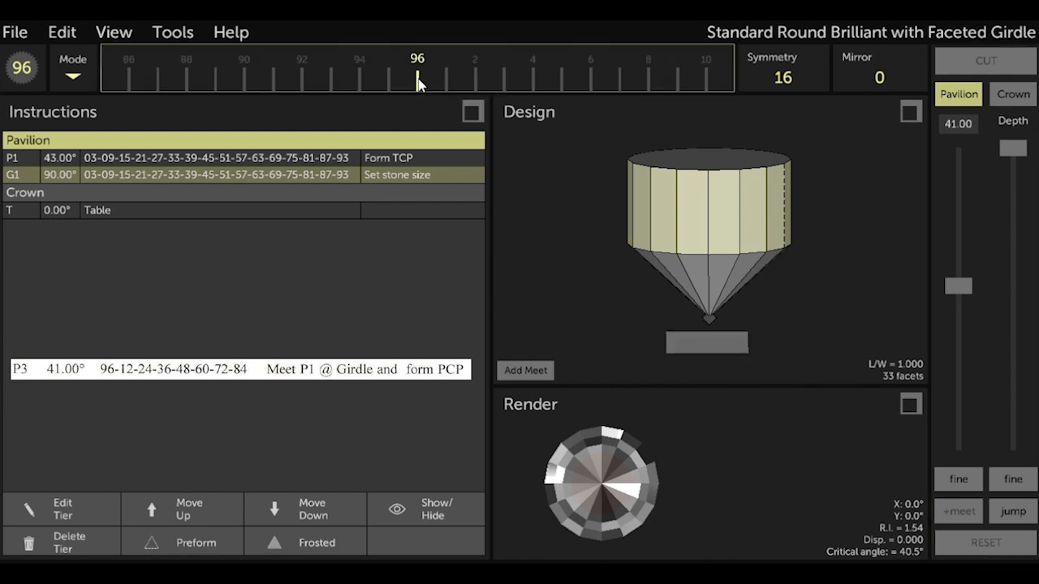
pyautogui.click(781, 77)
pyautogui.write('8')
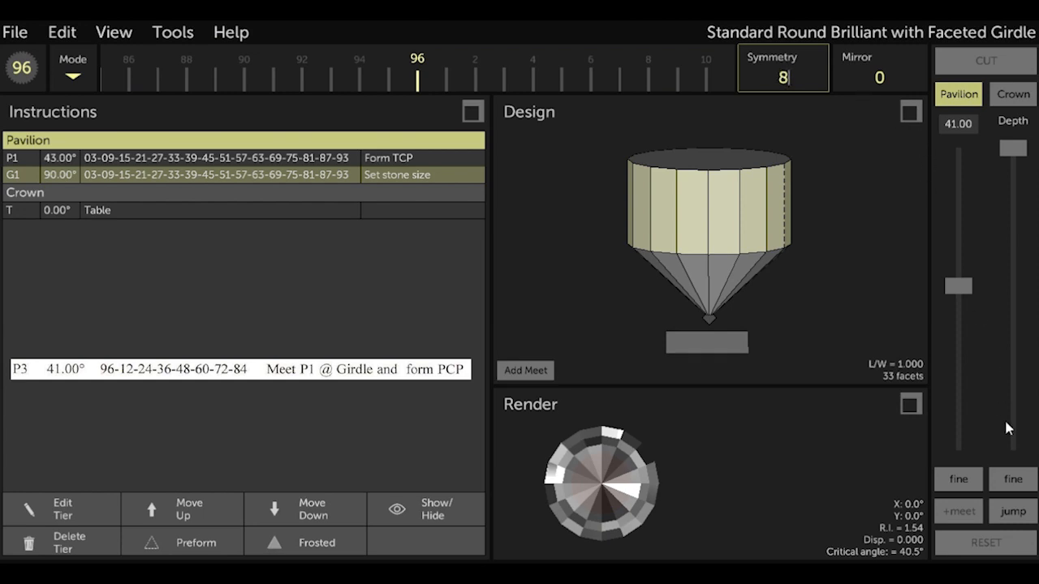
pyautogui.click(1014, 511)
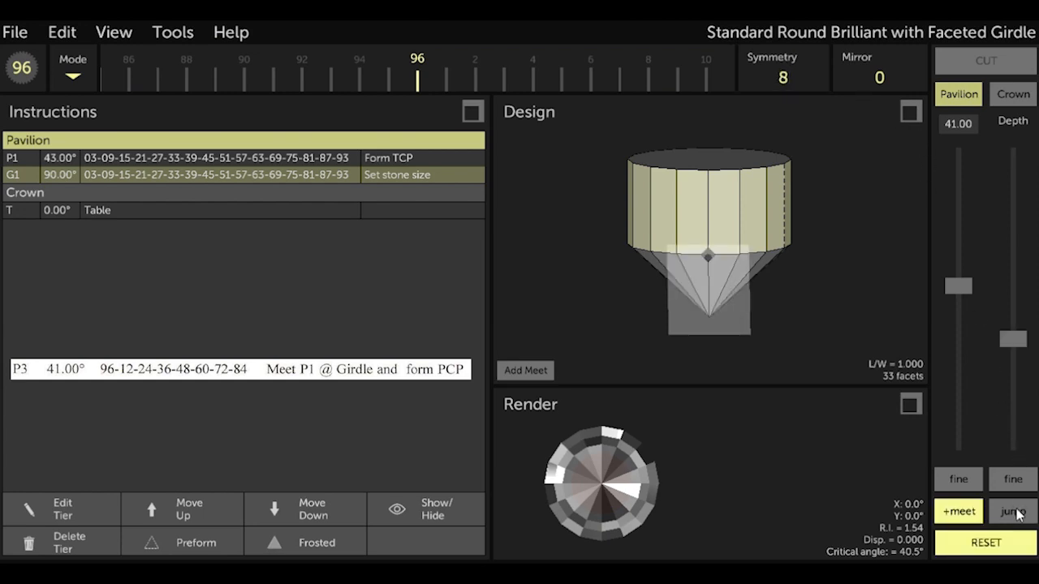
pyautogui.click(1015, 511)
pyautogui.click(958, 70)
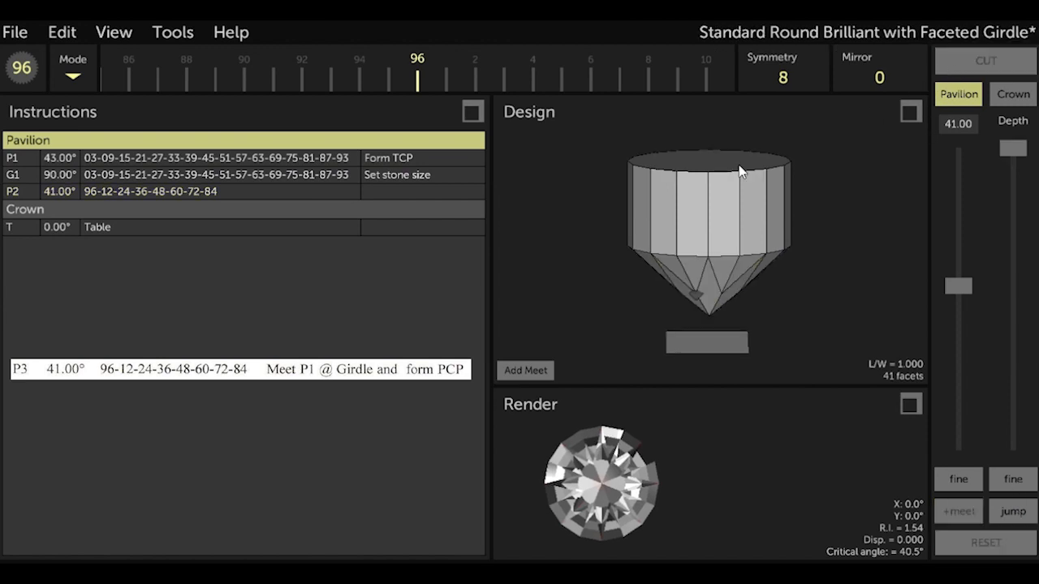
pyautogui.click(398, 195)
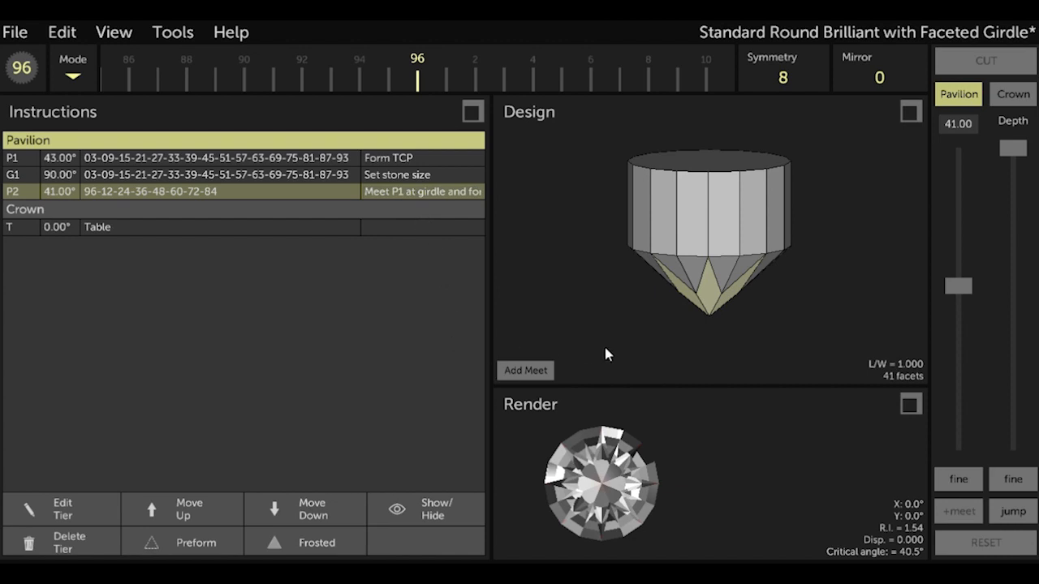
# Cut a 42° crown tier from index 3 with 16-fold symmetry, deep enough to leave only a thin girdle.
pyautogui.click(1029, 94)
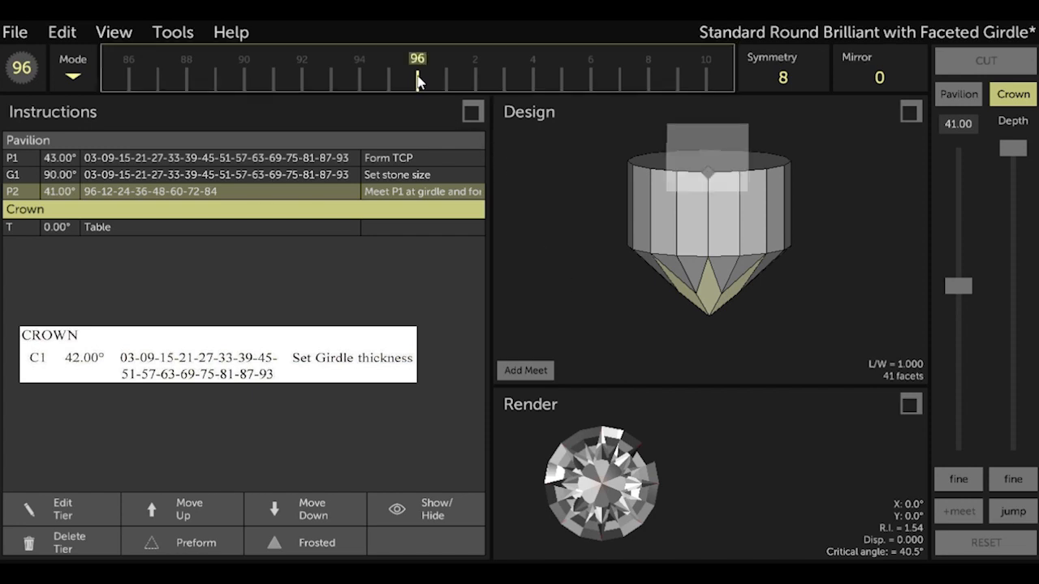
pyautogui.scroll(-3, 417, 79)
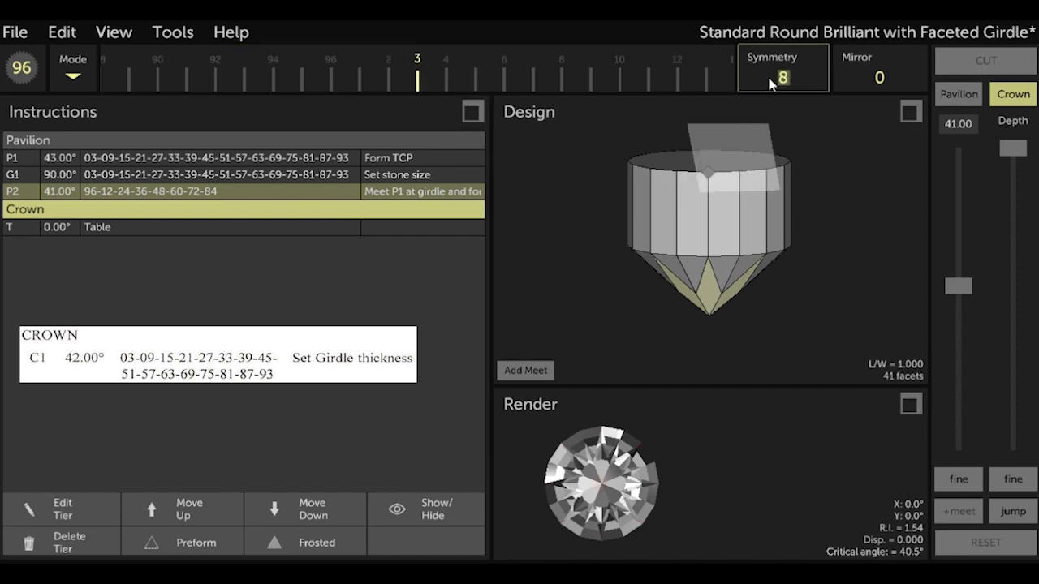
pyautogui.write('16')
pyautogui.click(958, 123)
pyautogui.write('42')
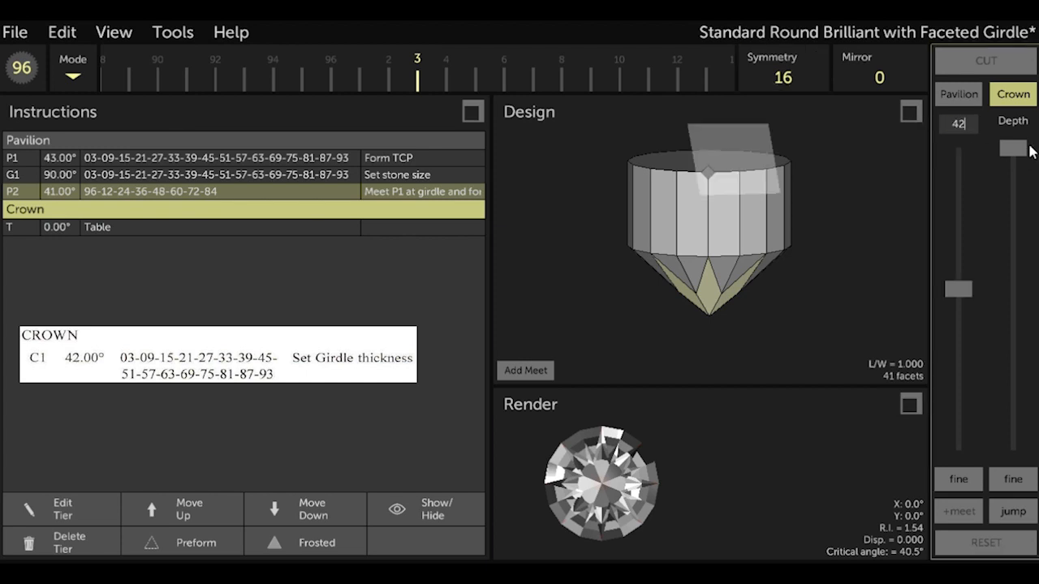
pyautogui.moveTo(1013, 148); pyautogui.dragTo(944, 346)
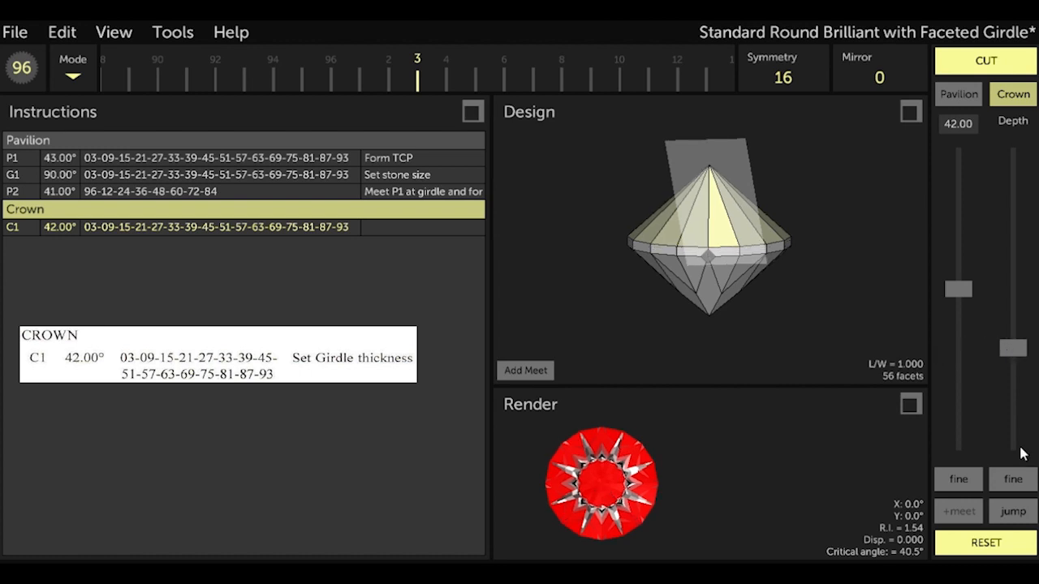
pyautogui.click(1013, 479)
pyautogui.moveTo(1020, 328); pyautogui.dragTo(1015, 299)
pyautogui.click(984, 69)
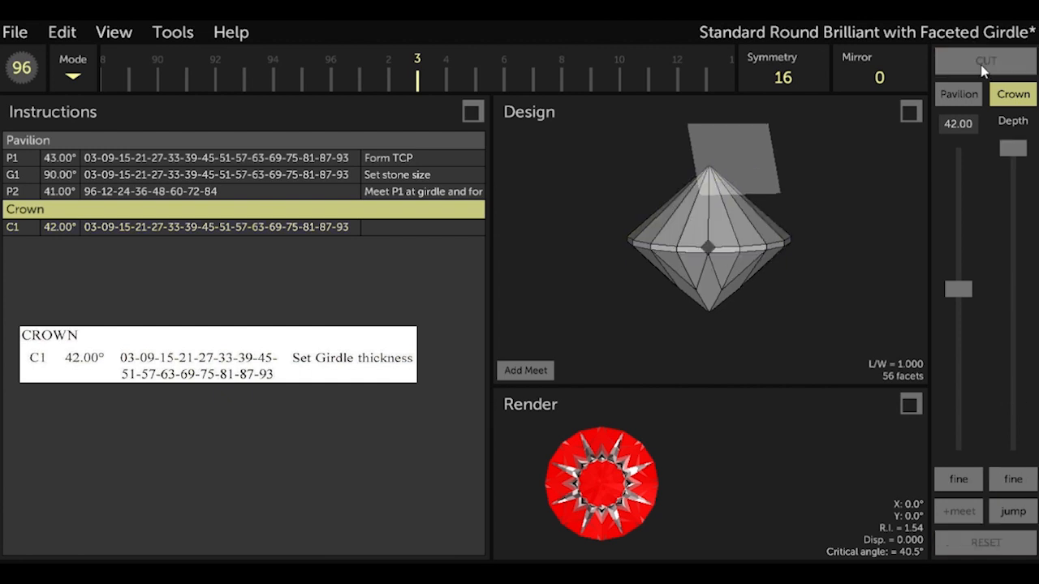
# Add the instruction "Set Girdle thickness" to crown tier C1 and save the design.
pyautogui.click(388, 226)
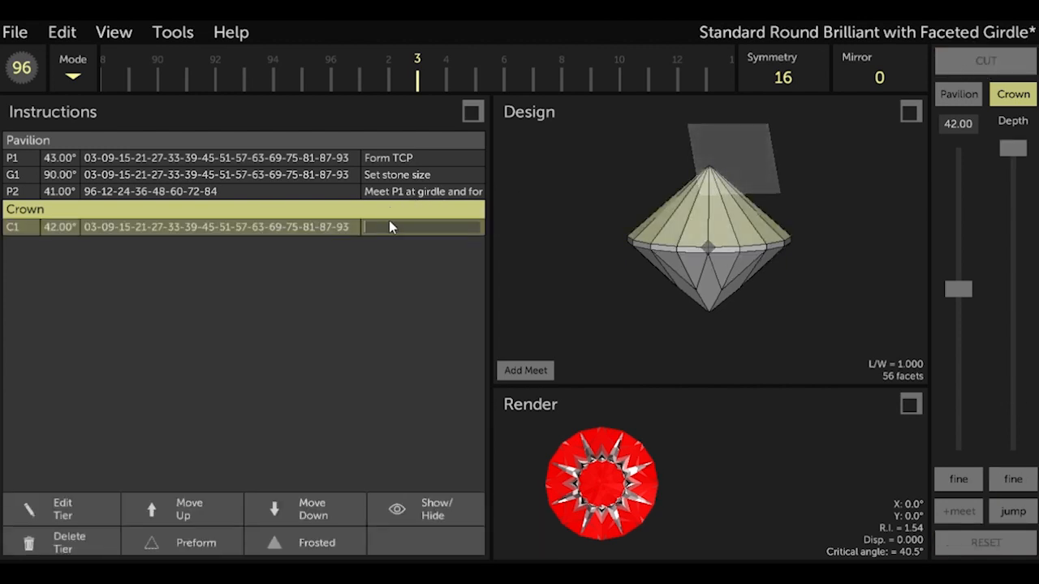
pyautogui.write('Set Girdle thickness')
pyautogui.press('Return')
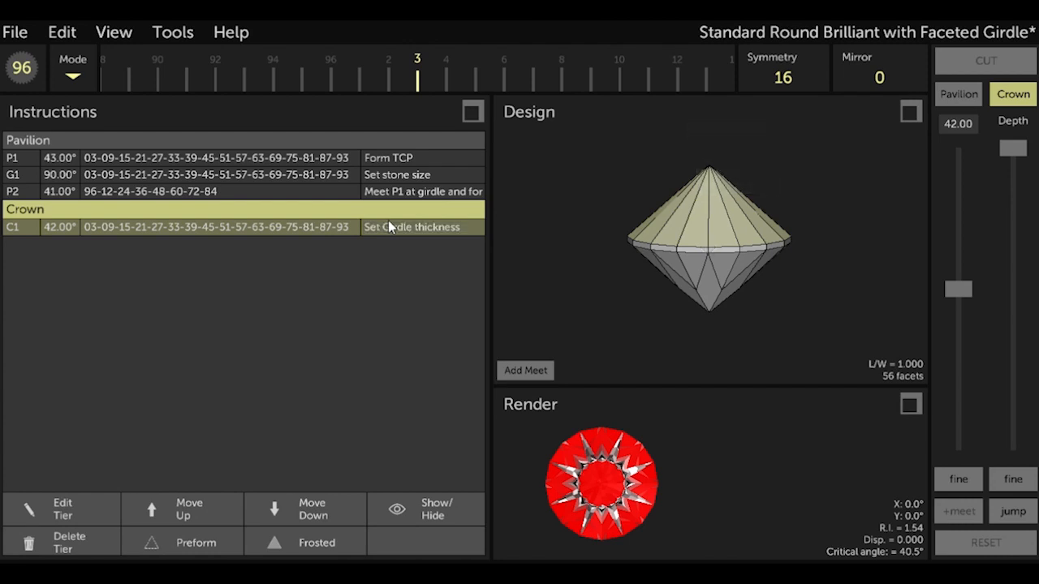
pyautogui.hotkey('ctrl', 's')
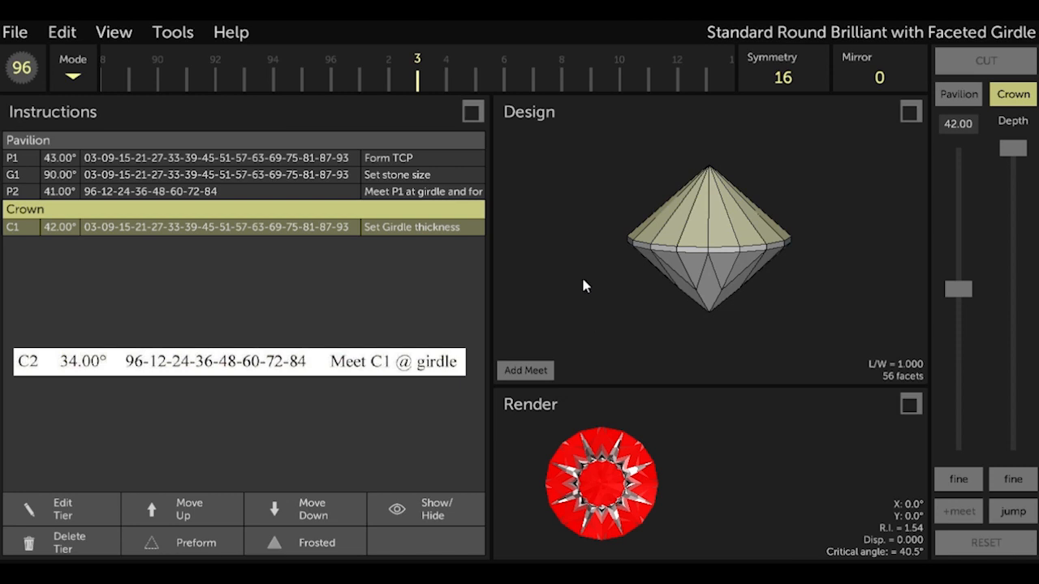
# Cut a 34° crown tier from index 96 with 8-fold symmetry, down to the meet with C1 at the girdle.
pyautogui.click(418, 81)
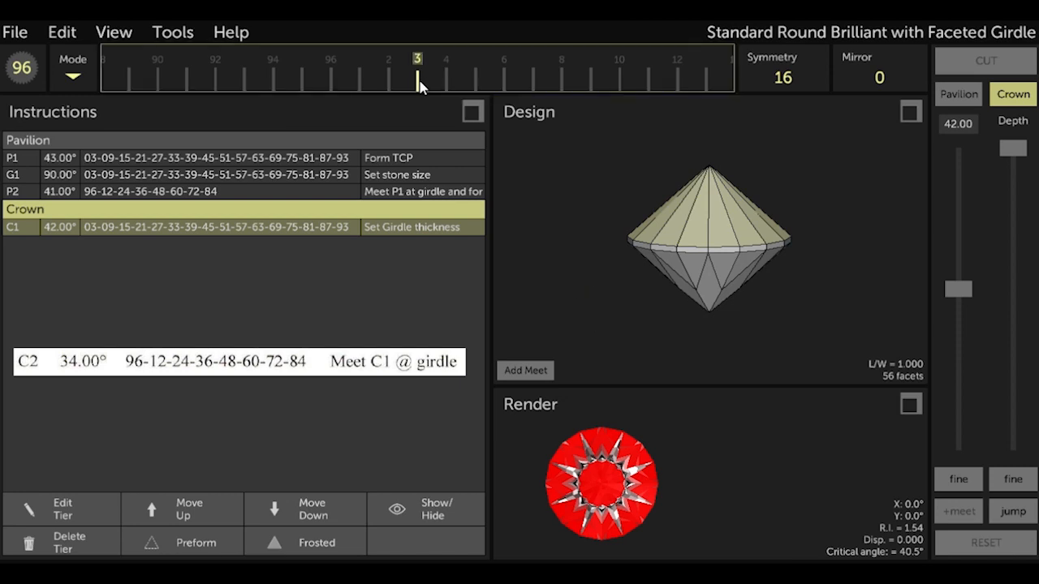
pyautogui.write('96')
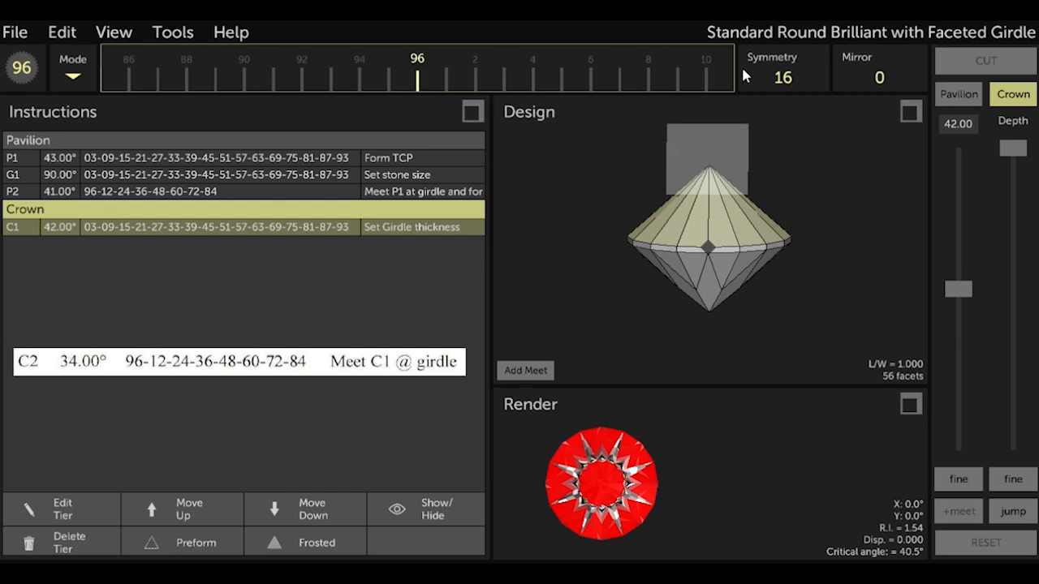
pyautogui.click(782, 80)
pyautogui.write('8')
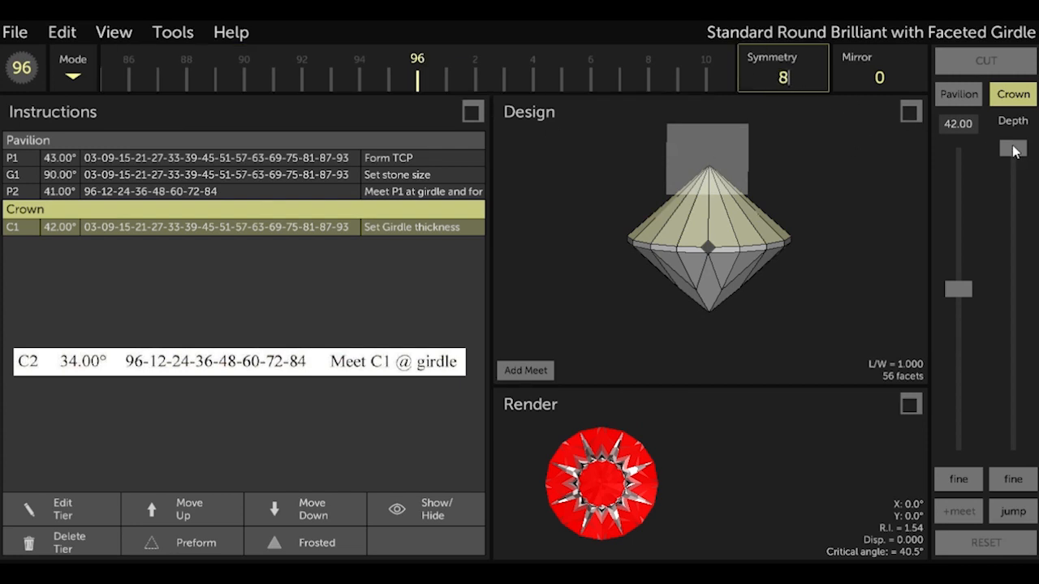
pyautogui.click(959, 124)
pyautogui.write('34')
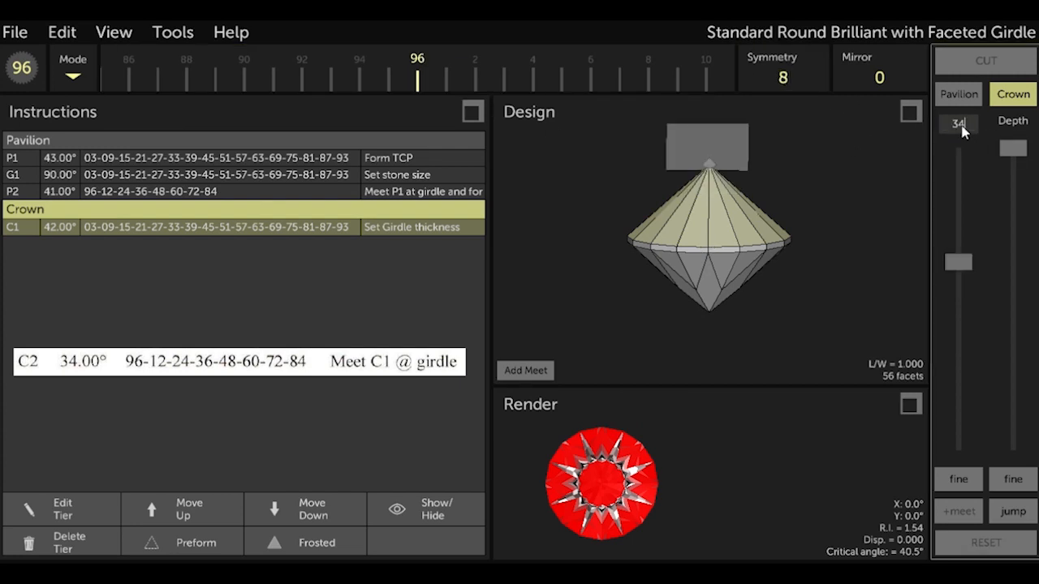
pyautogui.click(1013, 513)
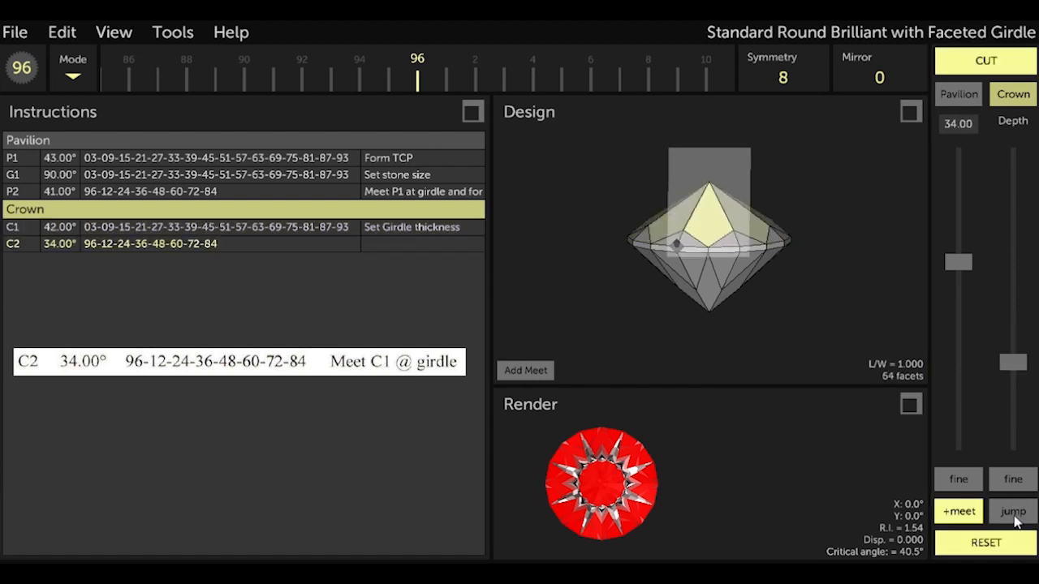
pyautogui.click(983, 64)
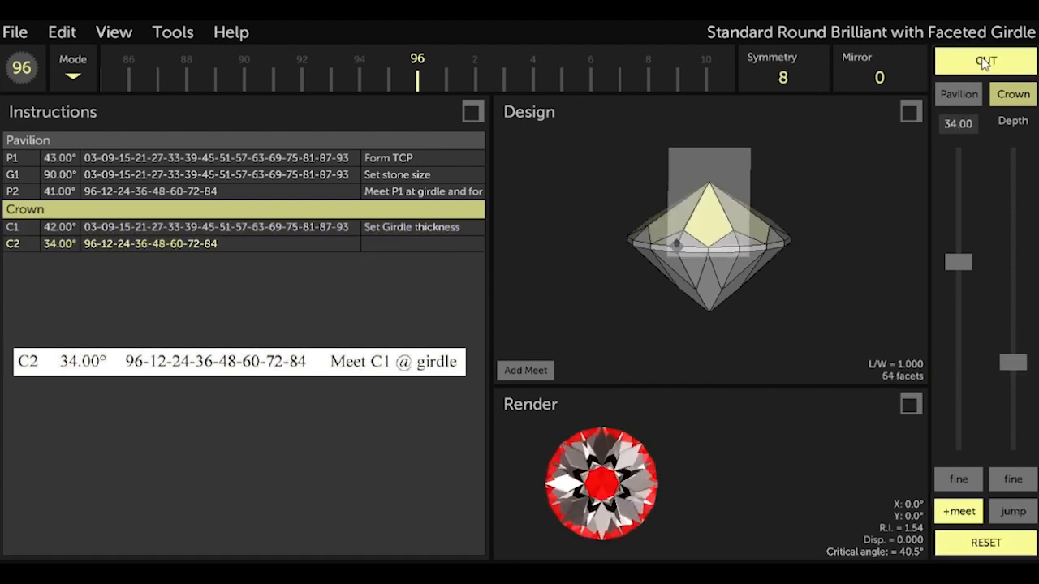
# Add the instruction "Meet C1 at girdle" to crown tier C2.
pyautogui.click(397, 244)
pyautogui.click(392, 243)
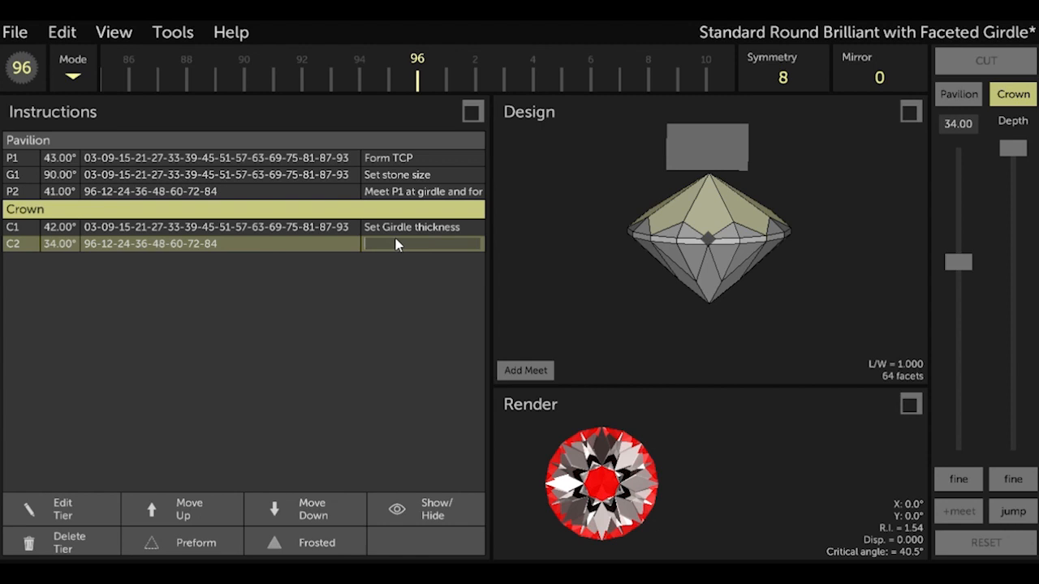
pyautogui.write('Meet C1 at girdle')
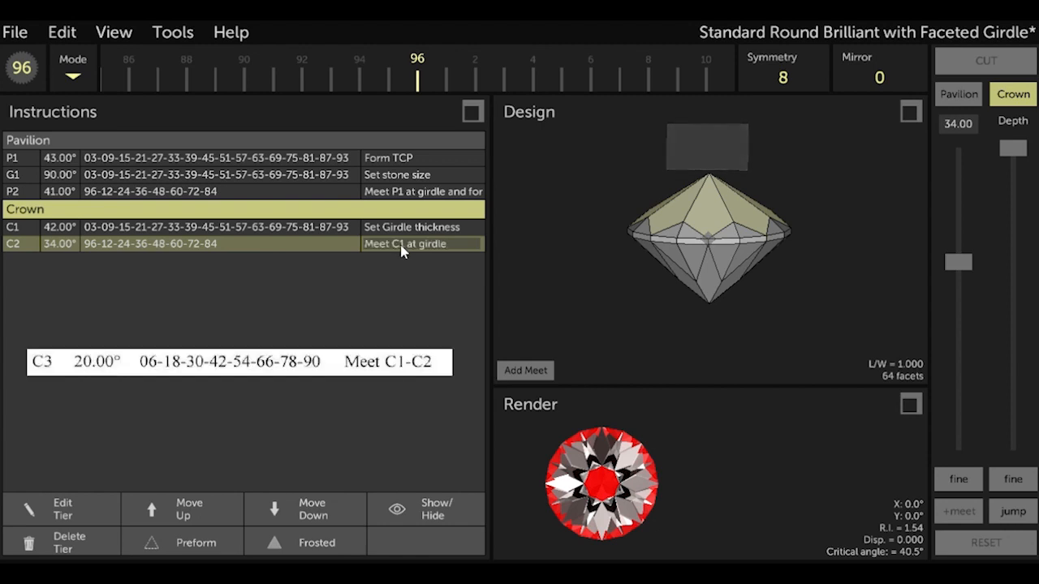
pyautogui.press('Return')
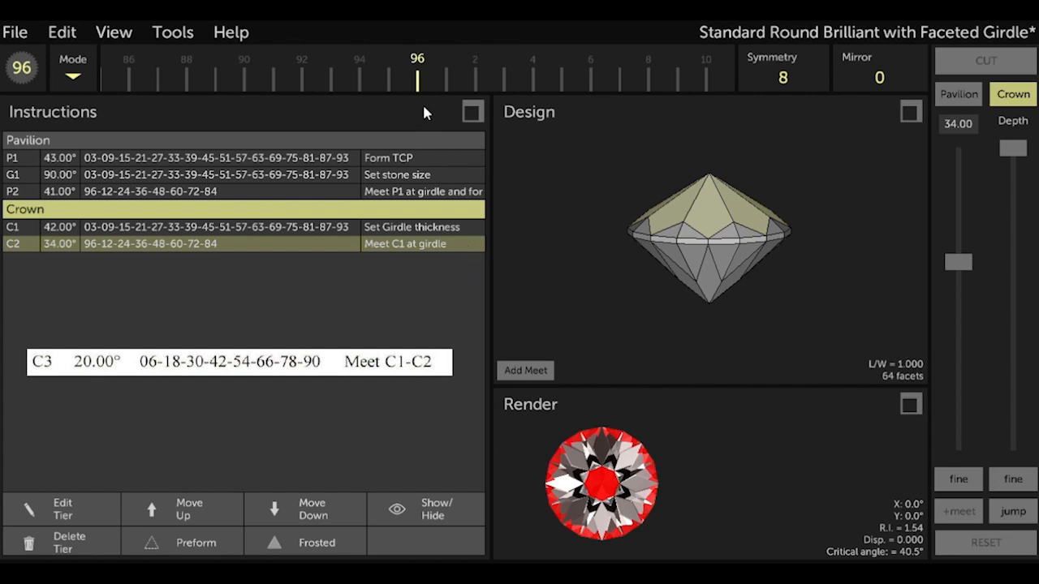
# Cut a 20° crown tier from index 6 with 8-fold symmetry, down to the meet with C1 and C2.
pyautogui.scroll(-6, 420, 89)
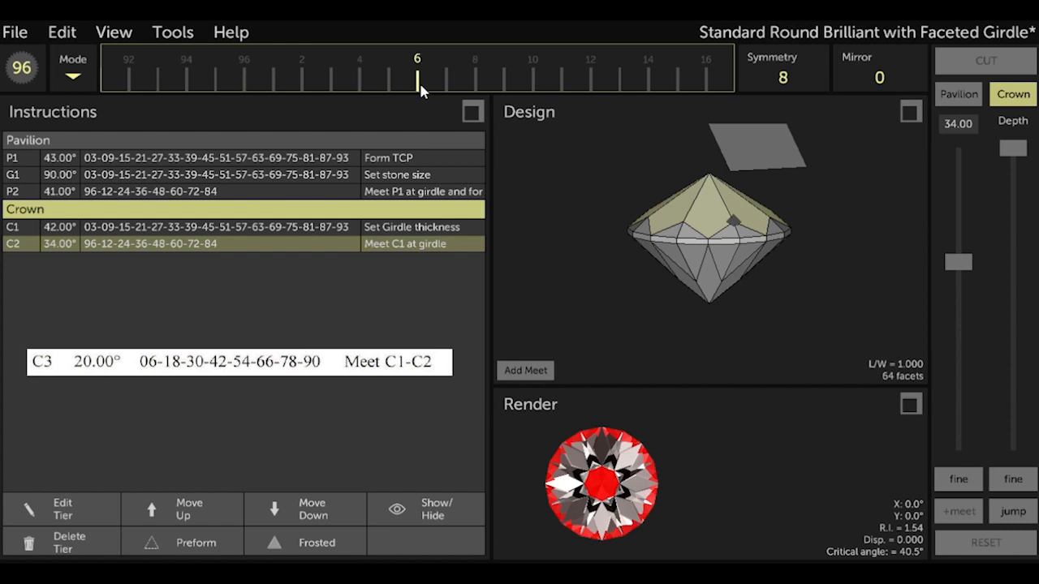
pyautogui.click(955, 130)
pyautogui.write('20')
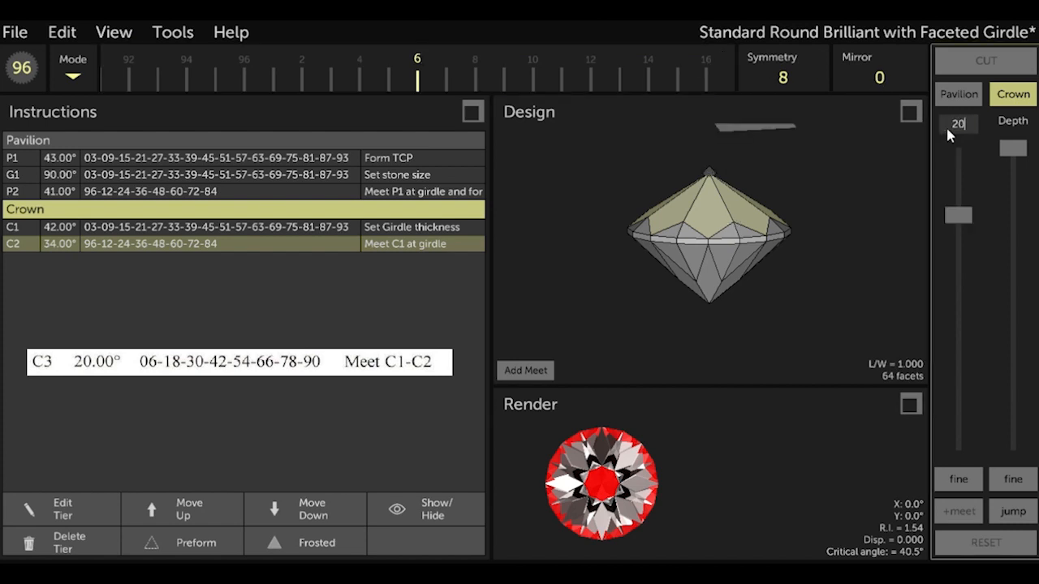
pyautogui.click(1013, 513)
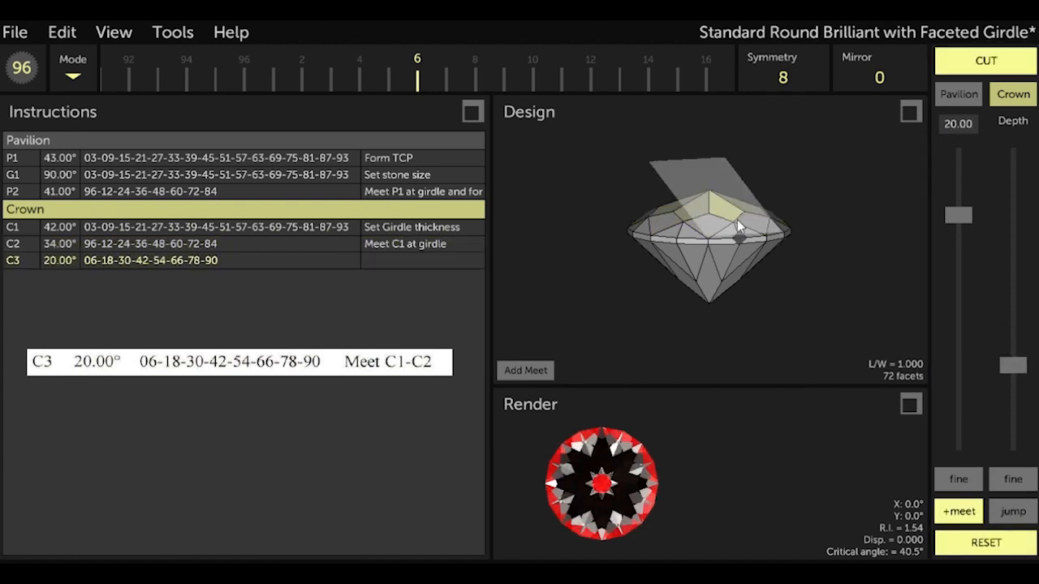
pyautogui.click(974, 68)
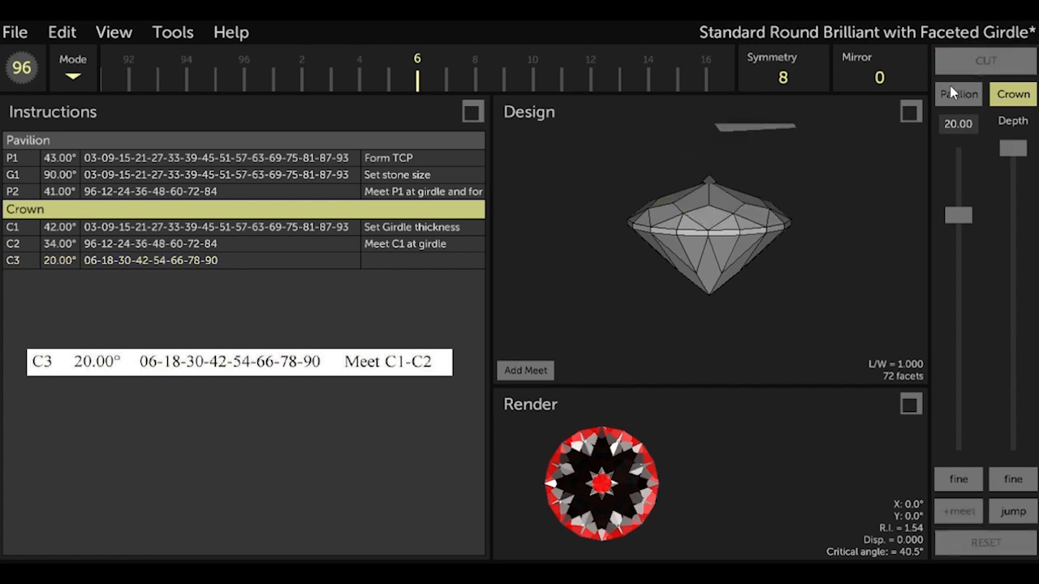
# Add the instruction "Meet C1-C2" to crown tier C3.
pyautogui.click(415, 264)
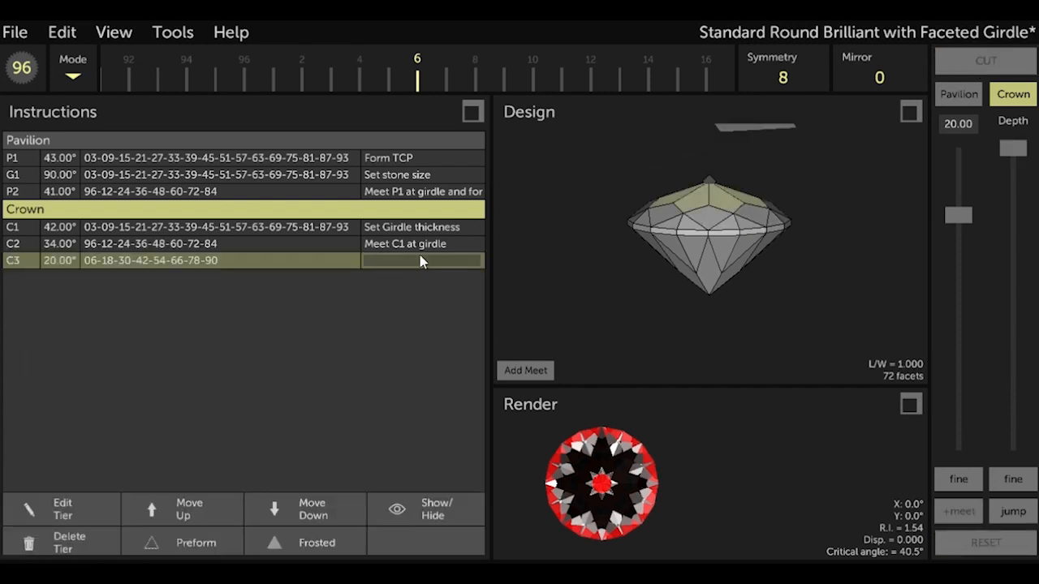
pyautogui.write('Meet')
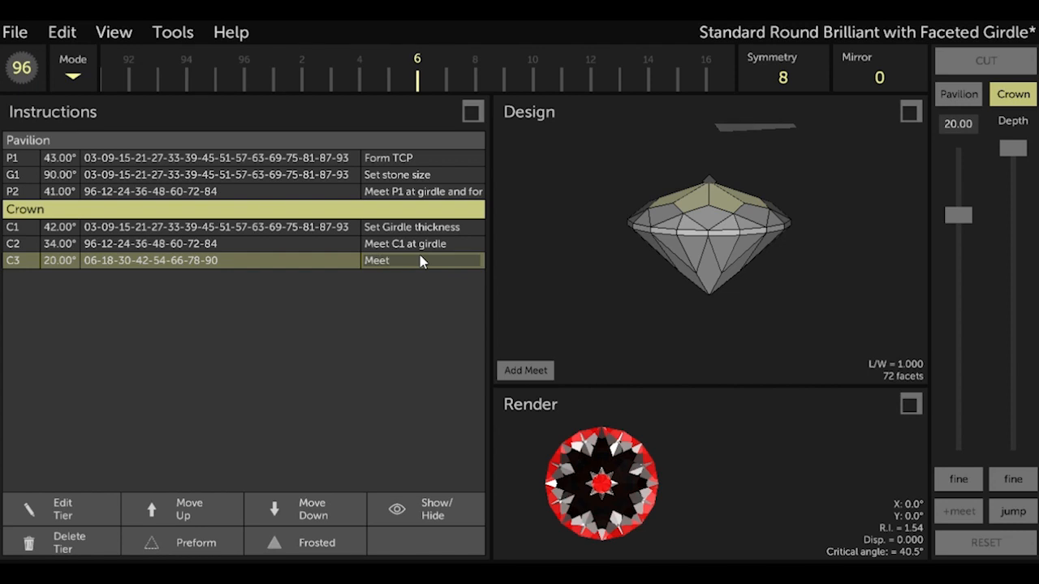
pyautogui.write(' C1-C2')
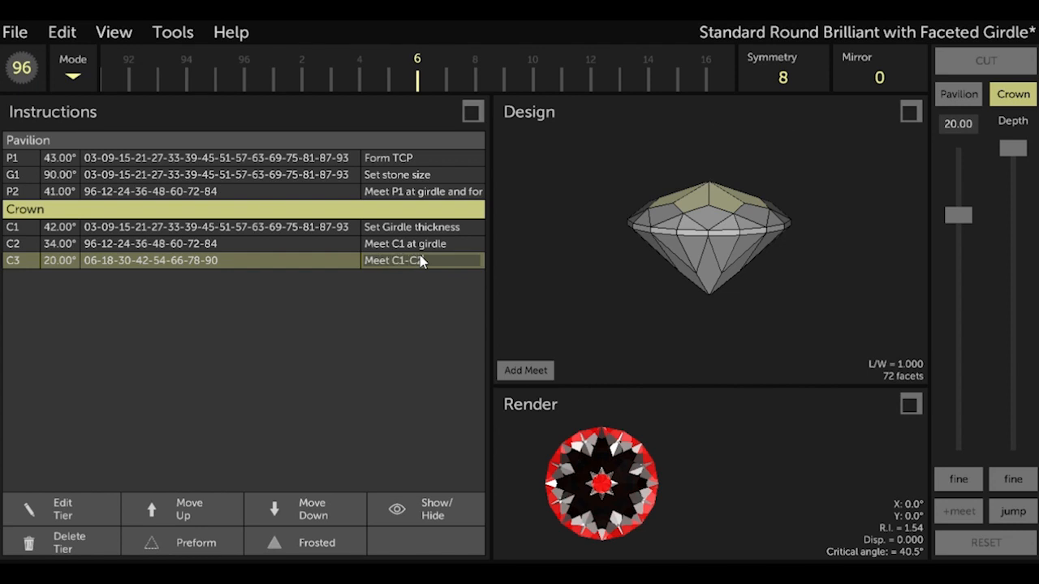
pyautogui.press('Return')
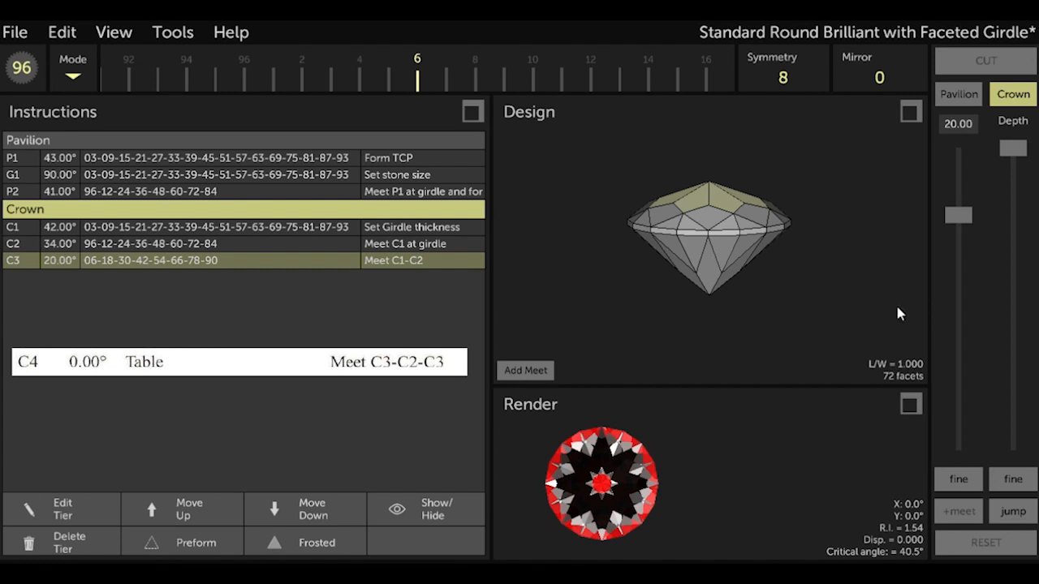
# Cut the table facet at 0°, down to the meet with C3-C2-C3.
pyautogui.click(948, 127)
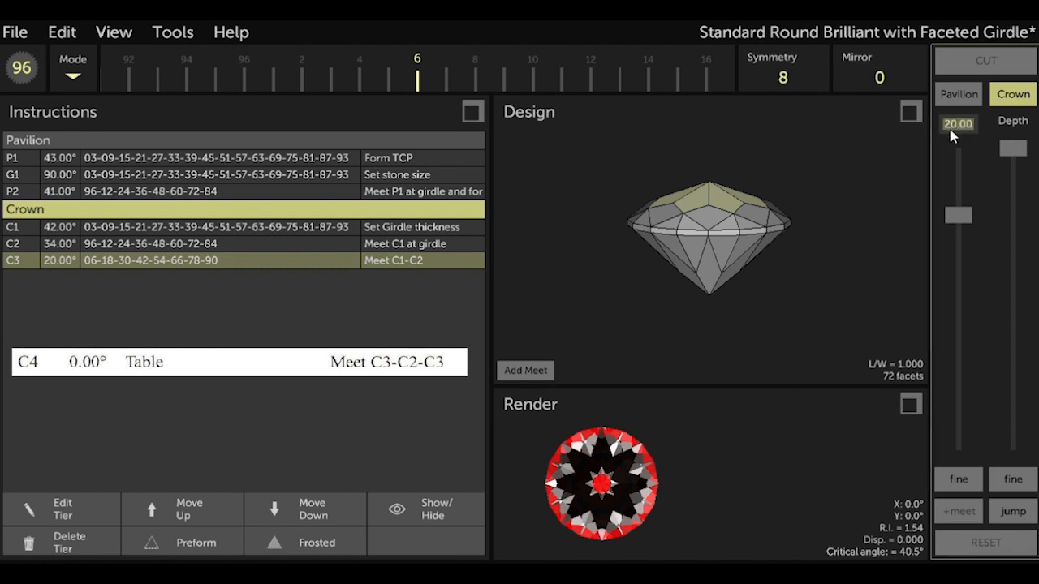
pyautogui.write('0')
pyautogui.click(1012, 518)
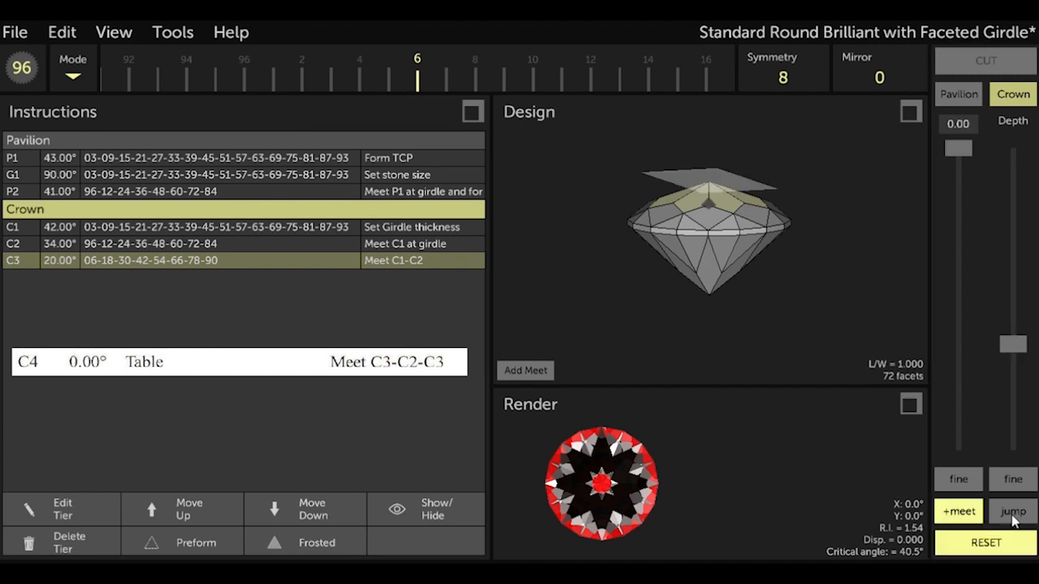
pyautogui.click(1012, 516)
pyautogui.moveTo(846, 215); pyautogui.dragTo(855, 292)
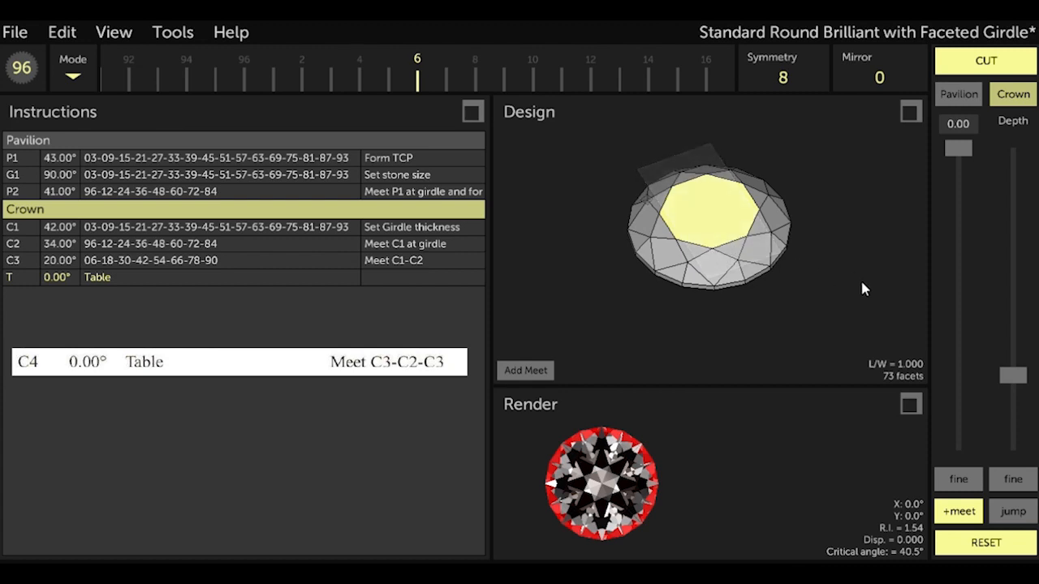
pyautogui.click(963, 67)
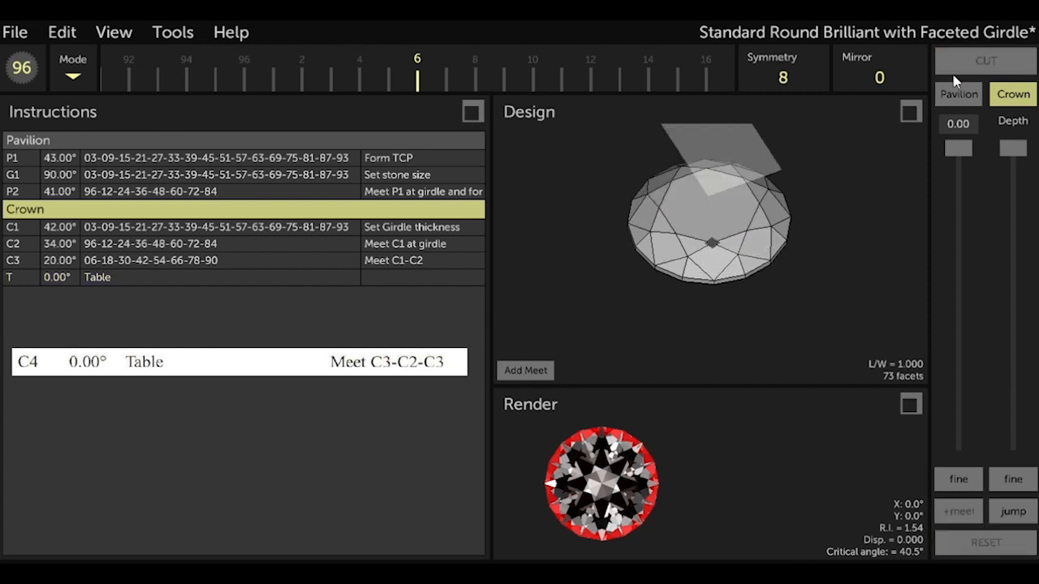
# Add the instruction "Meet C3-C2-C3" to the table tier.
pyautogui.click(442, 278)
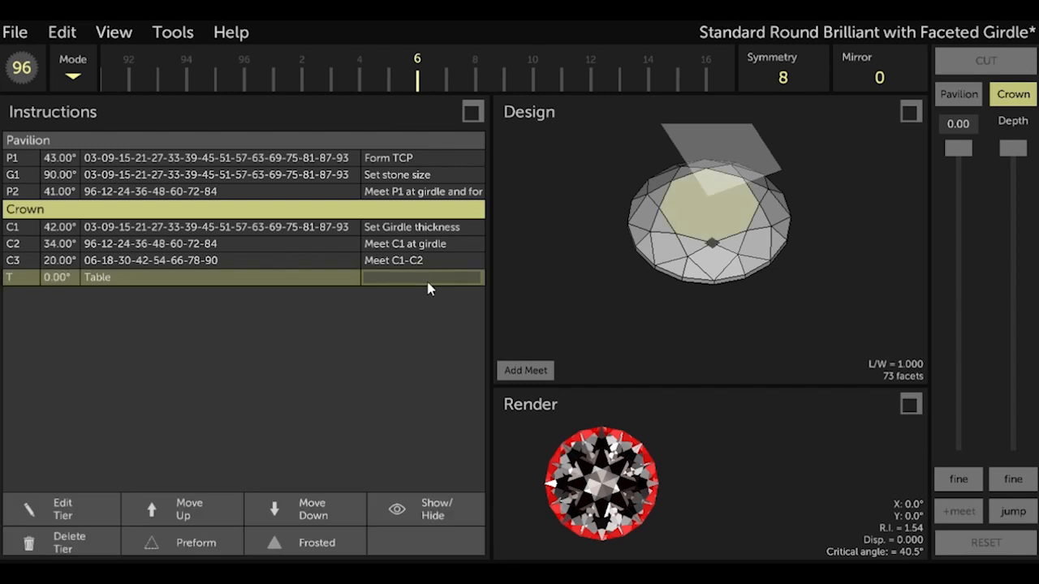
pyautogui.write('Meet C3-C2-C3')
pyautogui.press('Return')
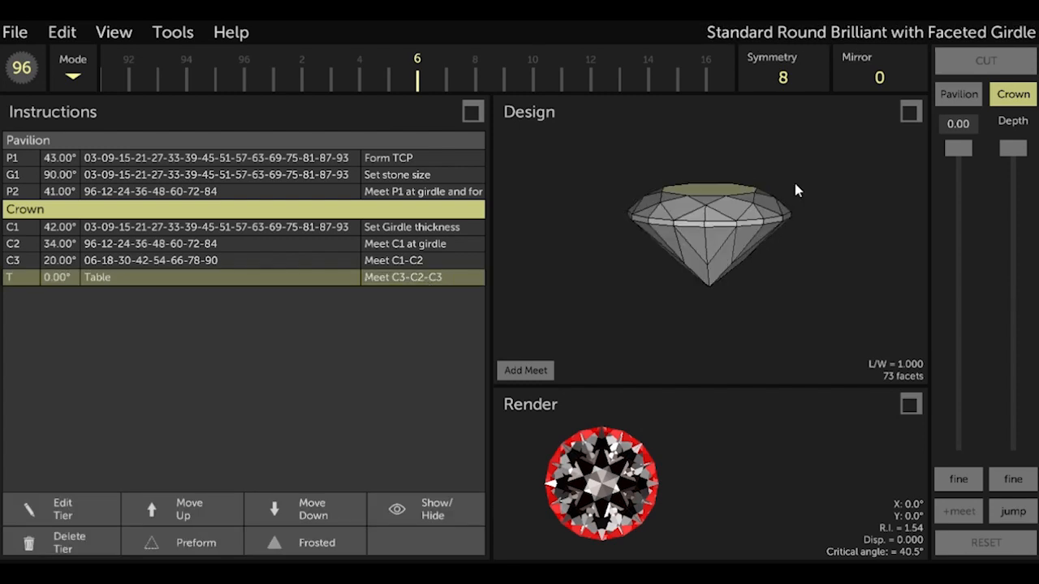
# Save the design with its finished crown and start printing it.
pyautogui.moveTo(795, 184); pyautogui.dragTo(723, 216)
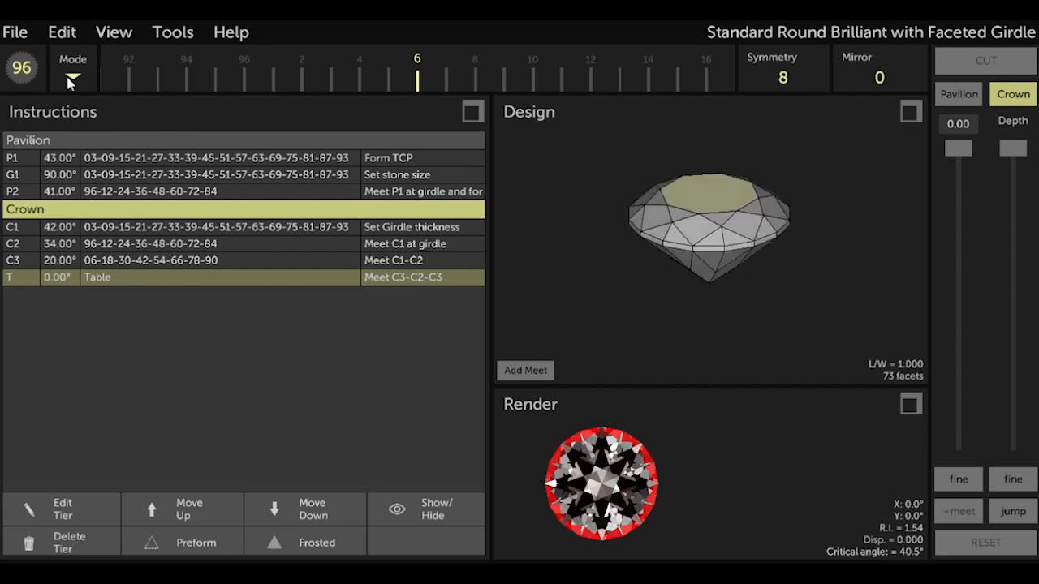
pyautogui.click(16, 32)
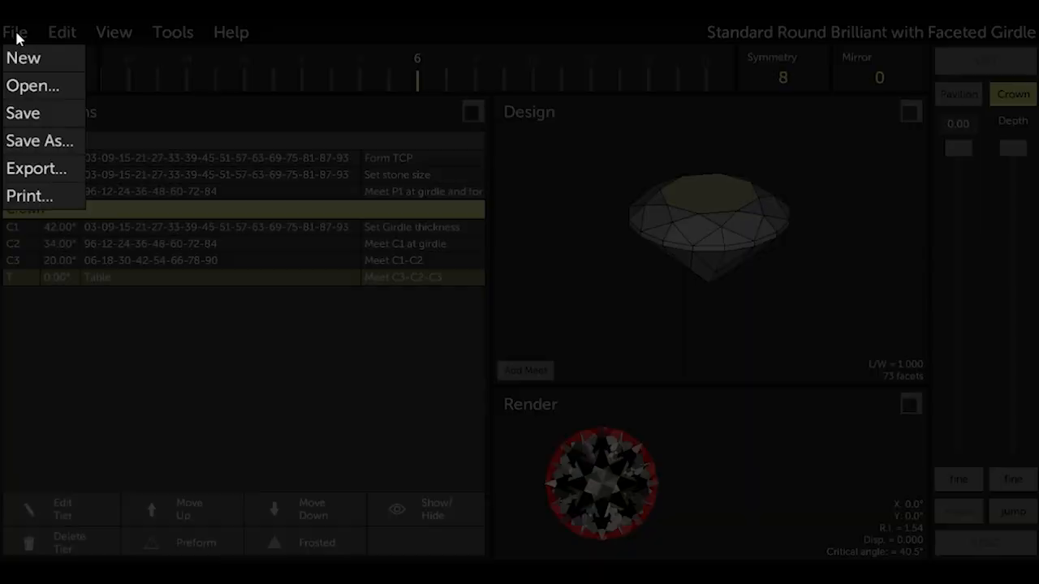
pyautogui.click(22, 112)
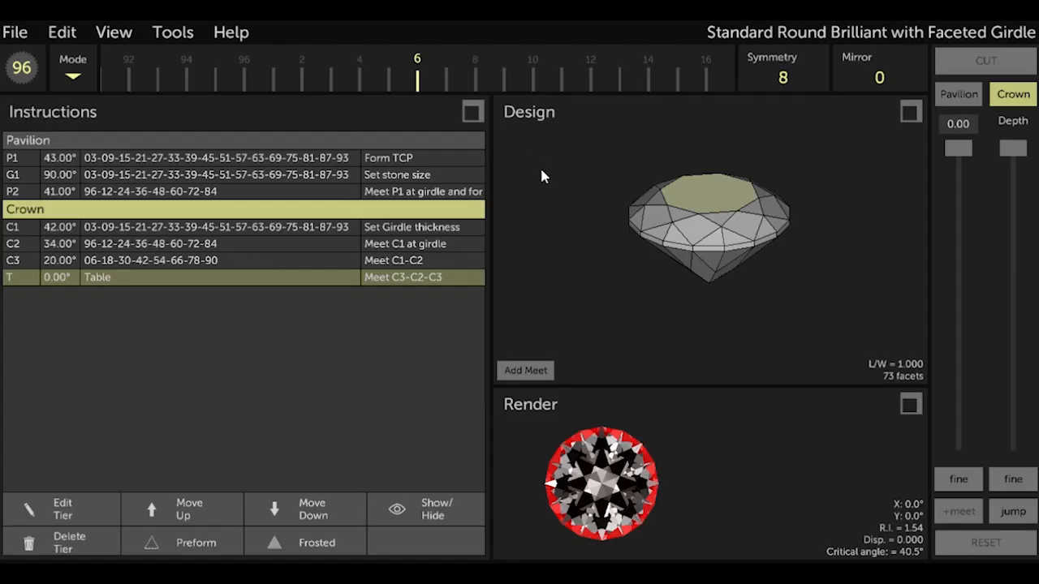
pyautogui.click(15, 32)
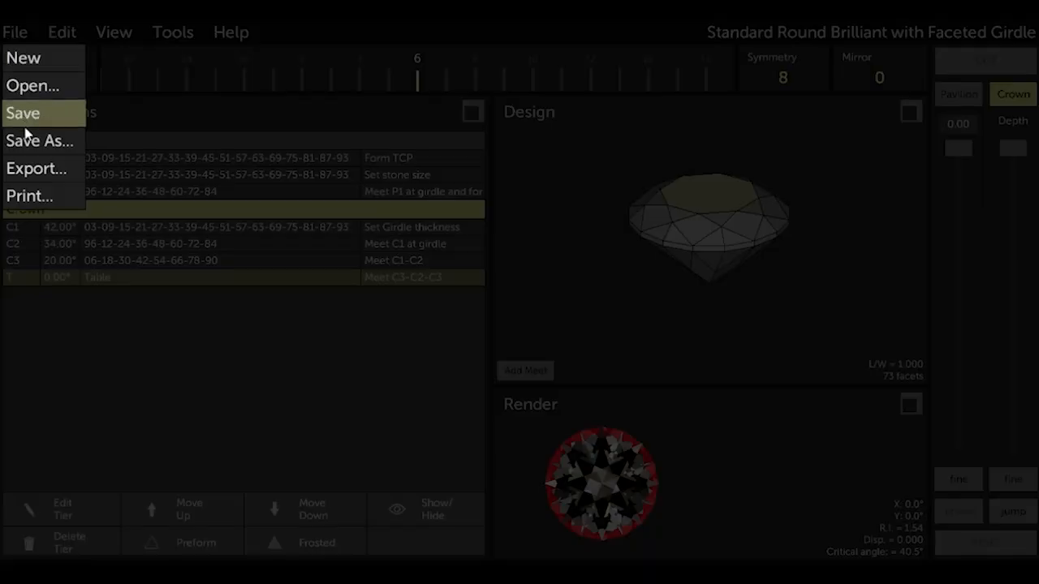
pyautogui.click(30, 195)
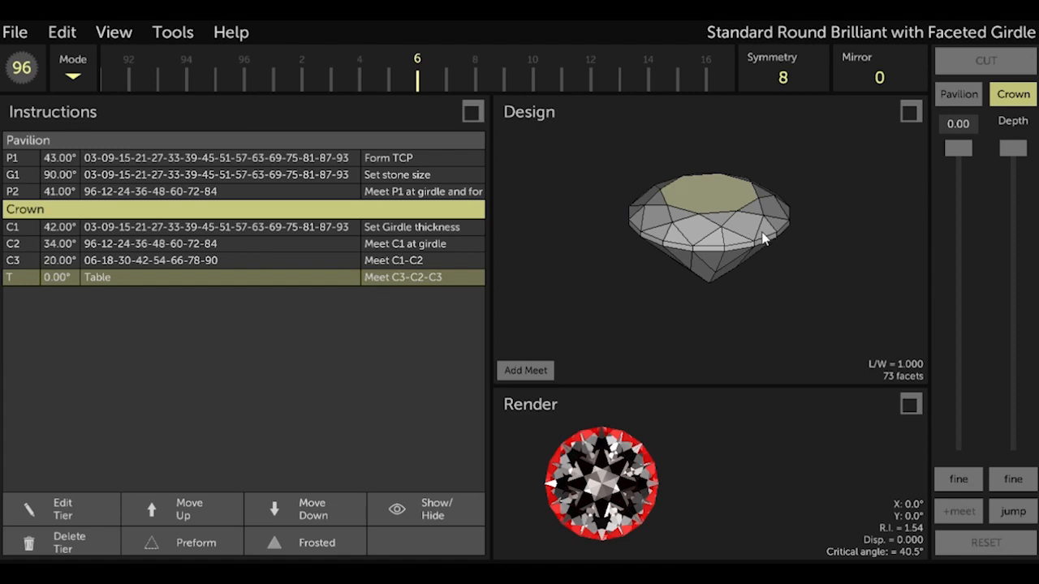